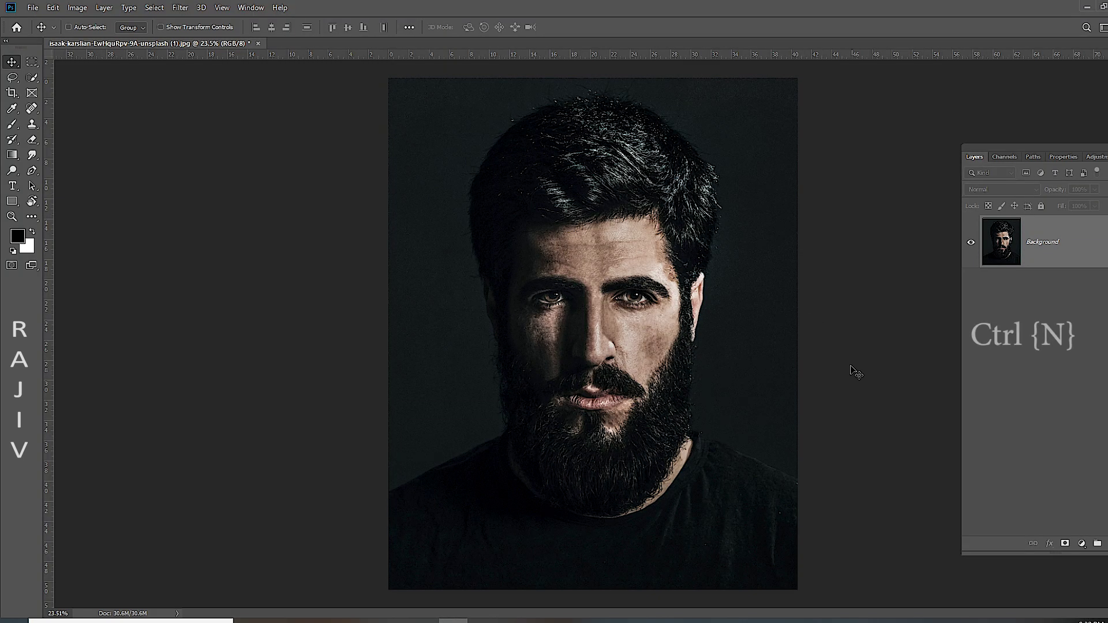
# Create a blank white 1920×1080, 300 ppi document named 'Smoke Effect'
pyautogui.hotkey('ctrl', 'n')
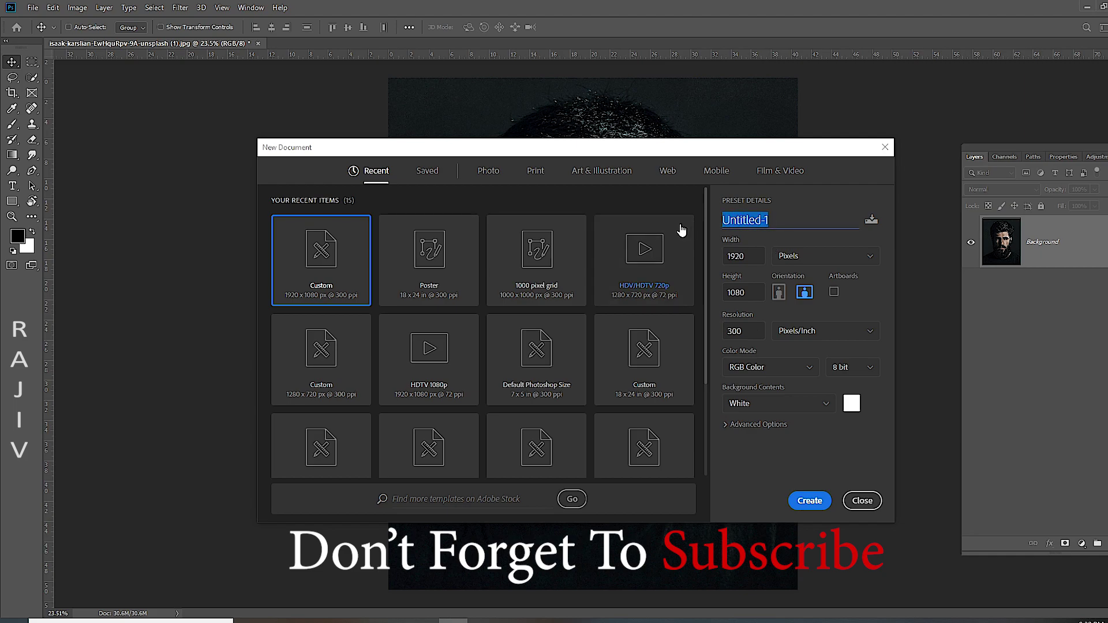
pyautogui.write('moke Effect')
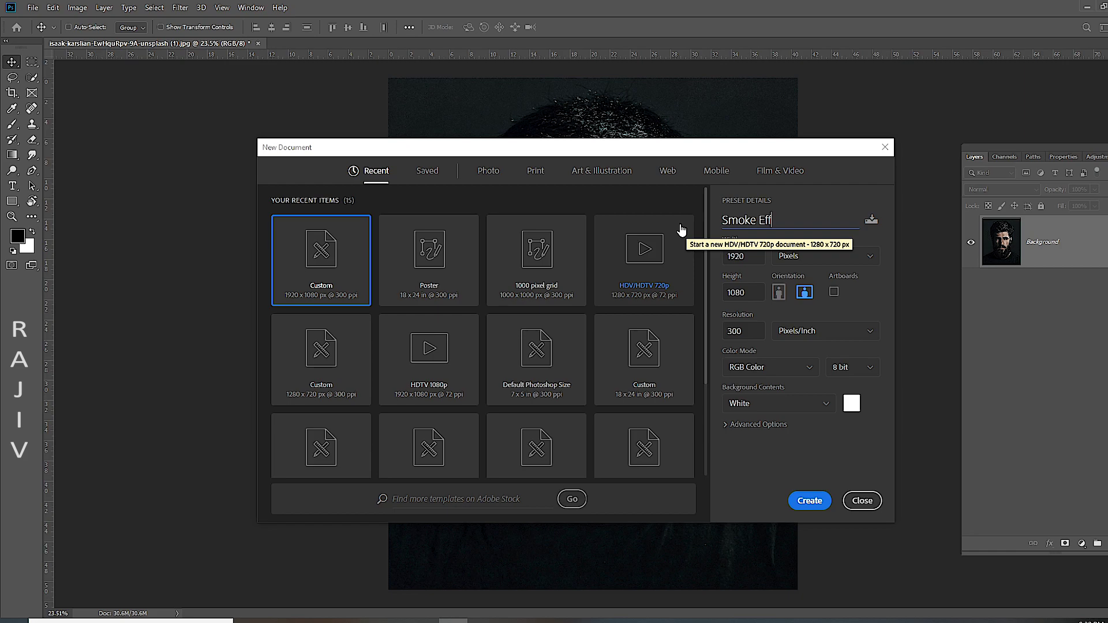
pyautogui.click(809, 499)
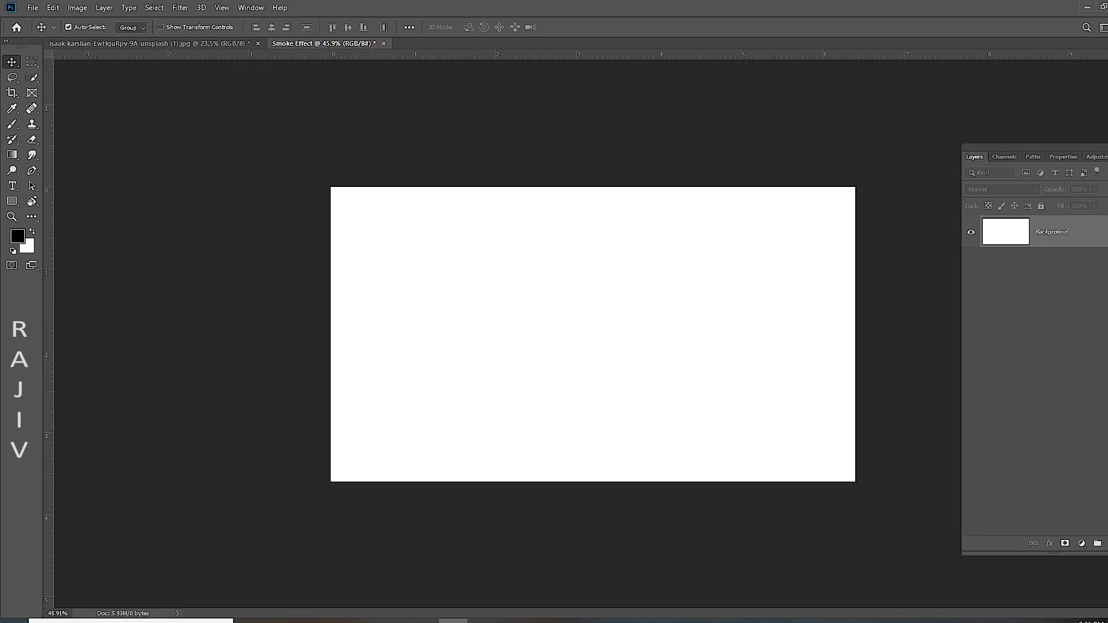
# Duplicate the Background layer and add a Gradient Fill layer
pyautogui.hotkey('ctrl', 'j')
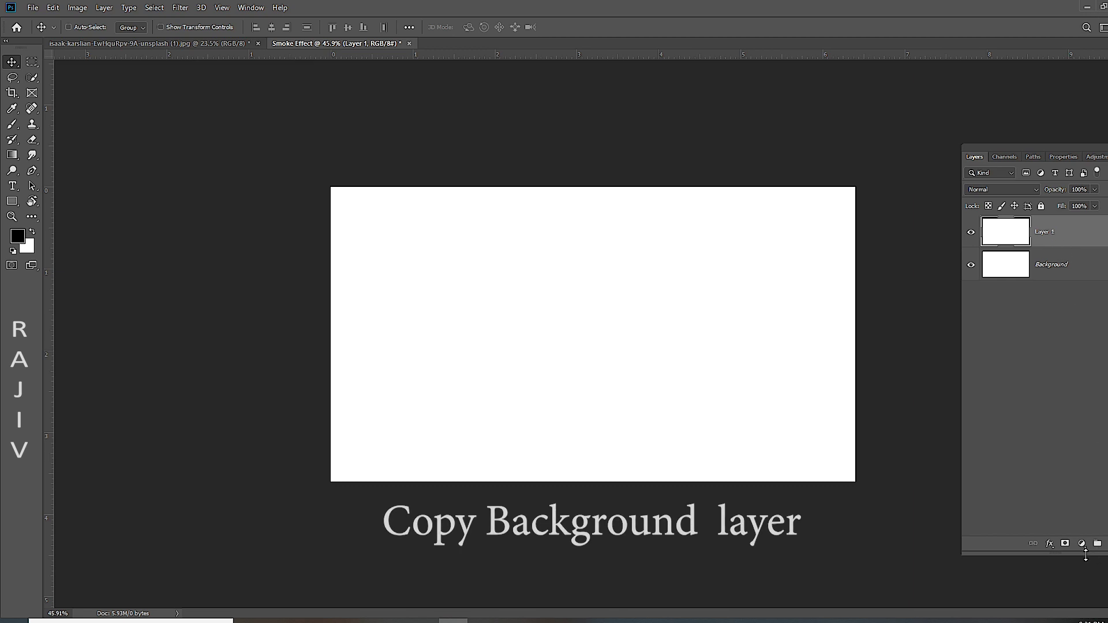
pyautogui.click(1081, 543)
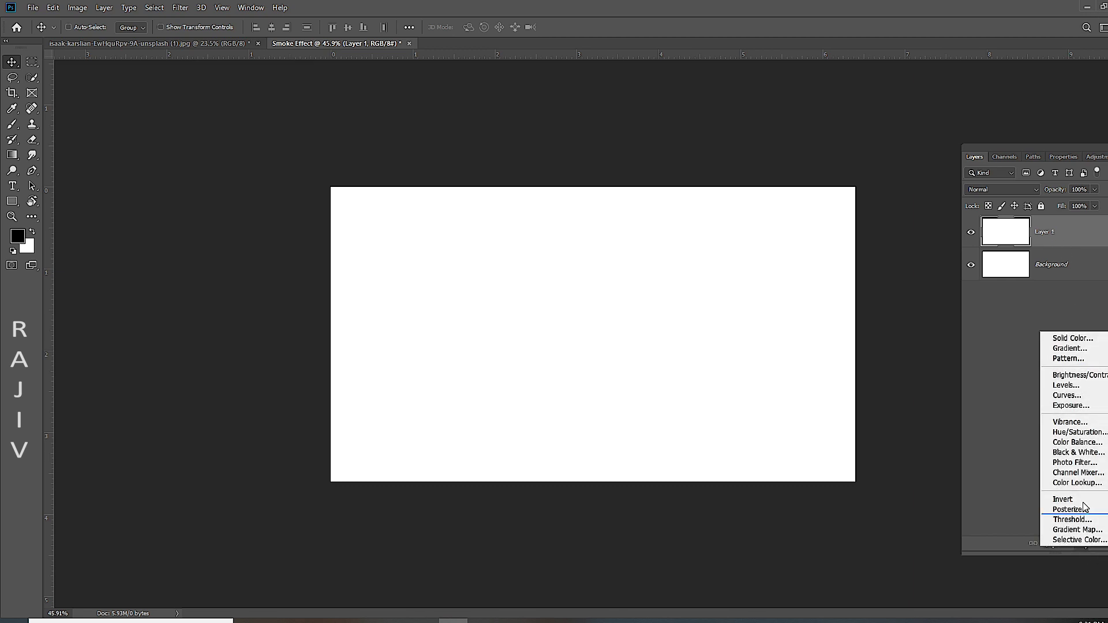
pyautogui.click(1088, 349)
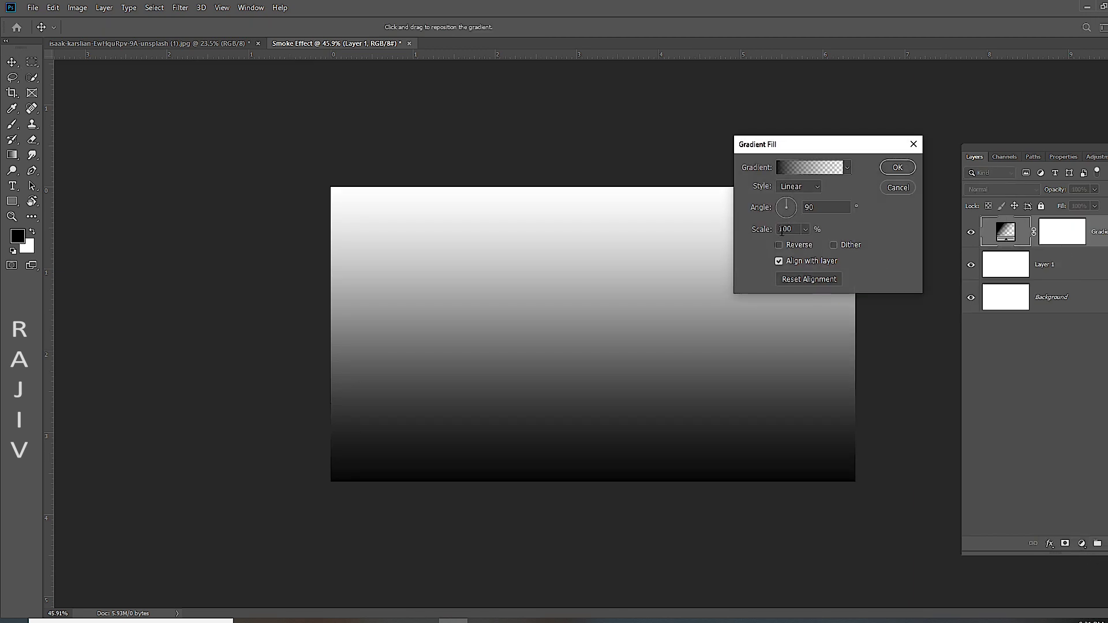
# Set the gradient fill to black-to-transparent, Radial, Reversed, with enlarged scale
pyautogui.click(808, 167)
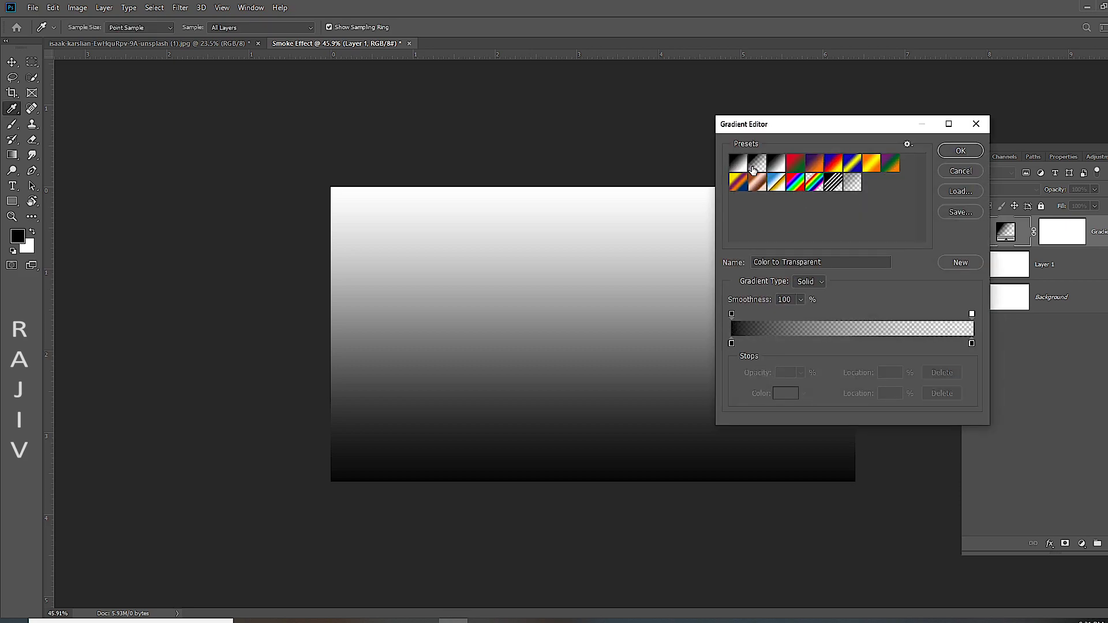
pyautogui.click(947, 155)
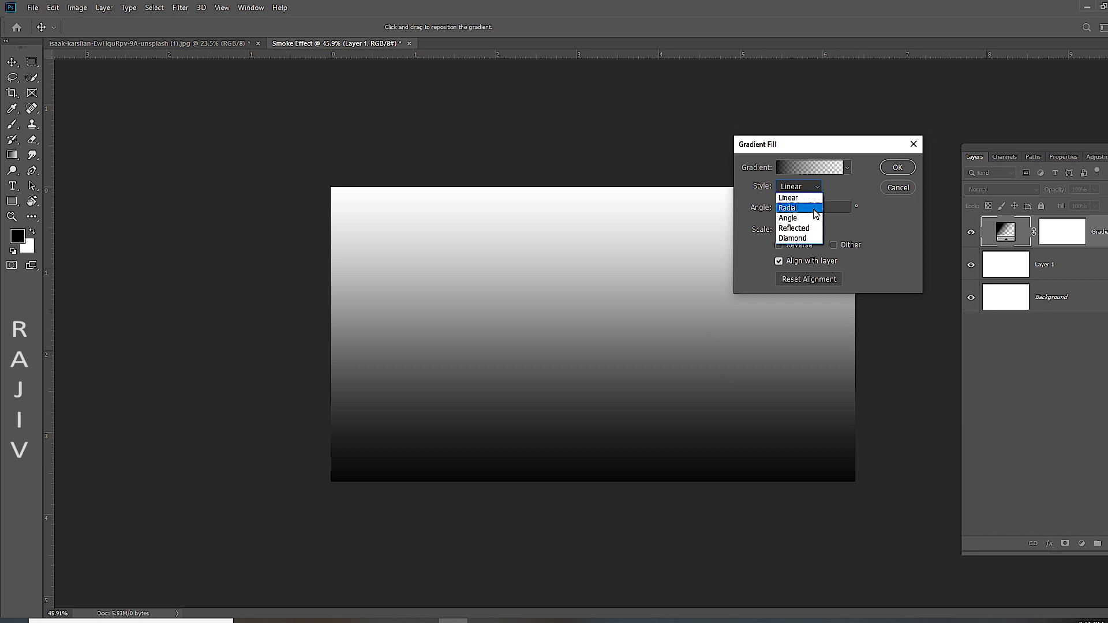
pyautogui.click(815, 208)
pyautogui.click(779, 245)
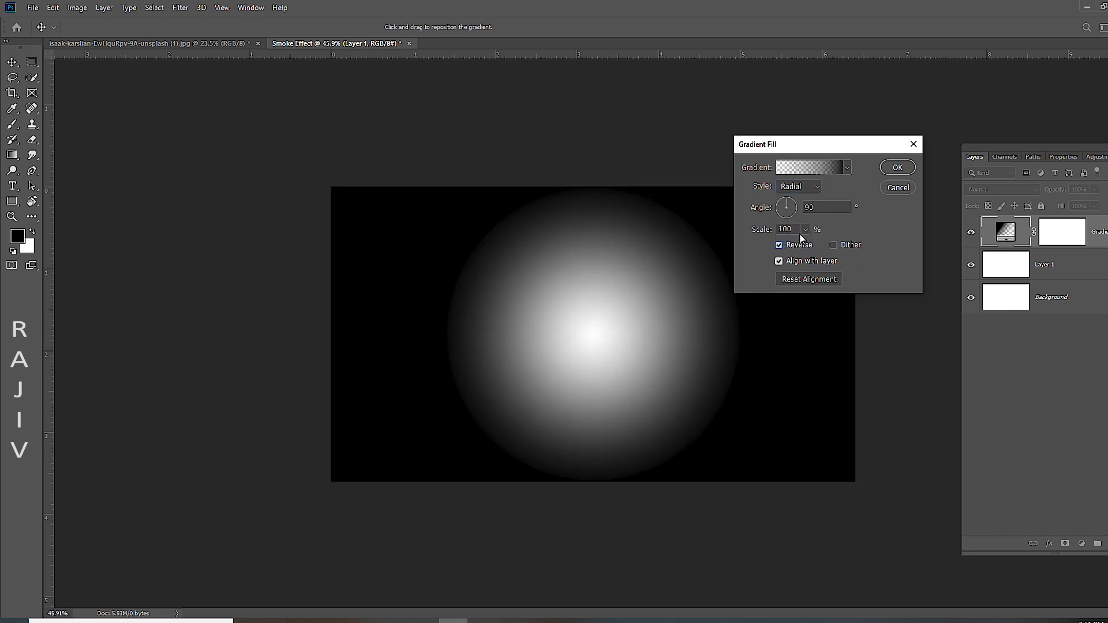
pyautogui.click(805, 228)
pyautogui.moveTo(805, 247); pyautogui.dragTo(824, 244)
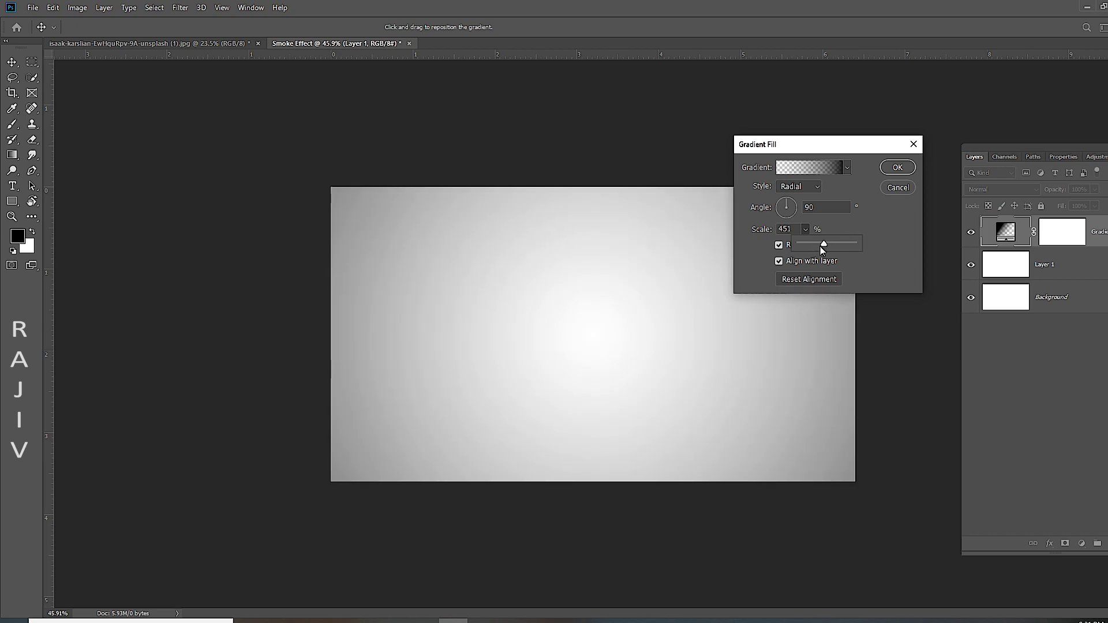
pyautogui.click(898, 167)
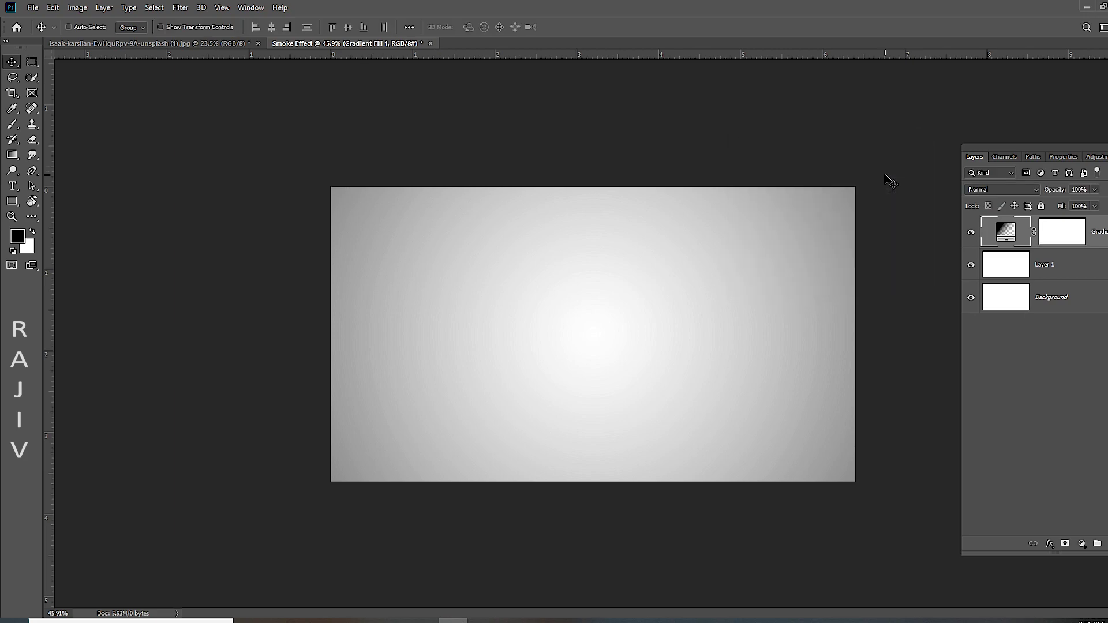
# Drag the portrait photo into the Smoke Effect document as a new layer
pyautogui.click(188, 44)
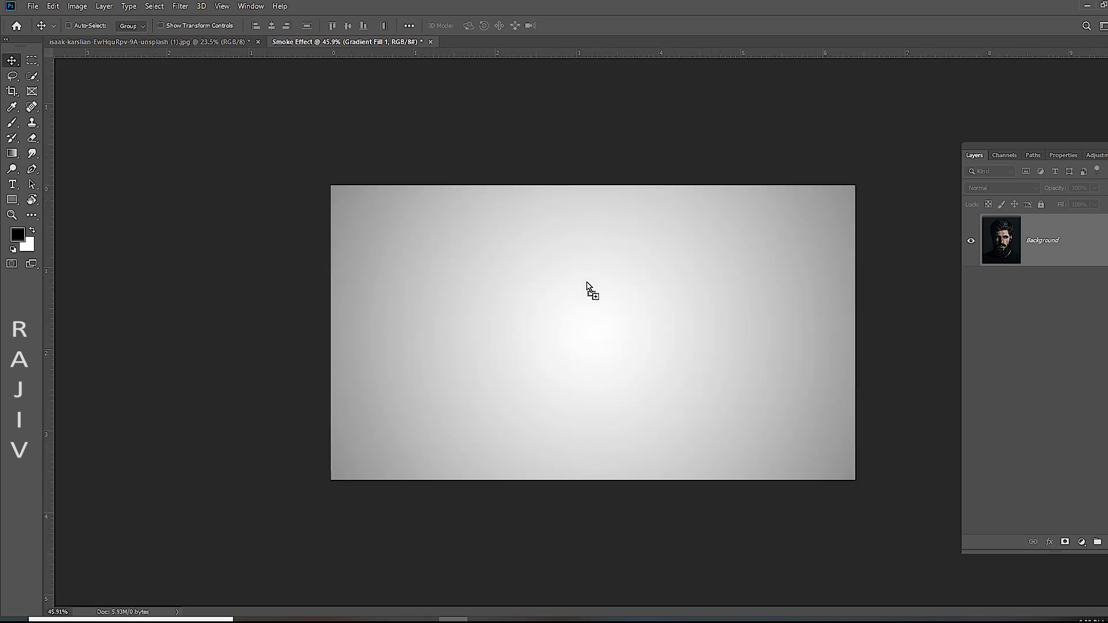
pyautogui.moveTo(337, 105); pyautogui.dragTo(615, 294)
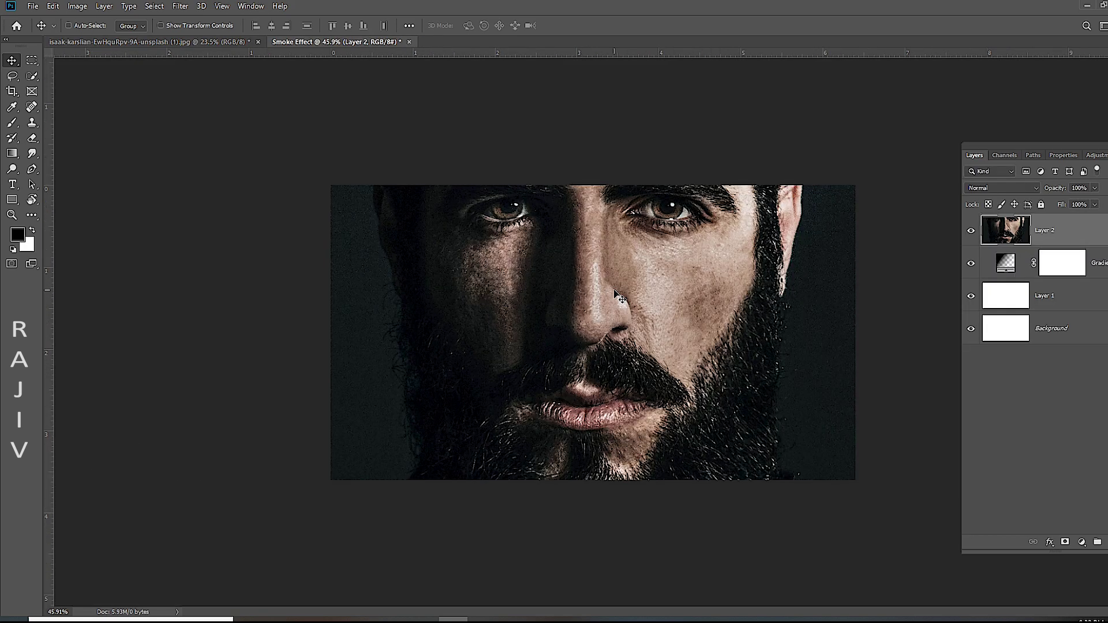
pyautogui.hotkey('ctrl', '-')
pyautogui.hotkey('ctrl', '-')
pyautogui.hotkey('ctrl', '-')
# Scale the portrait down and centre it on the radial gradient
pyautogui.hotkey('ctrl', 't')
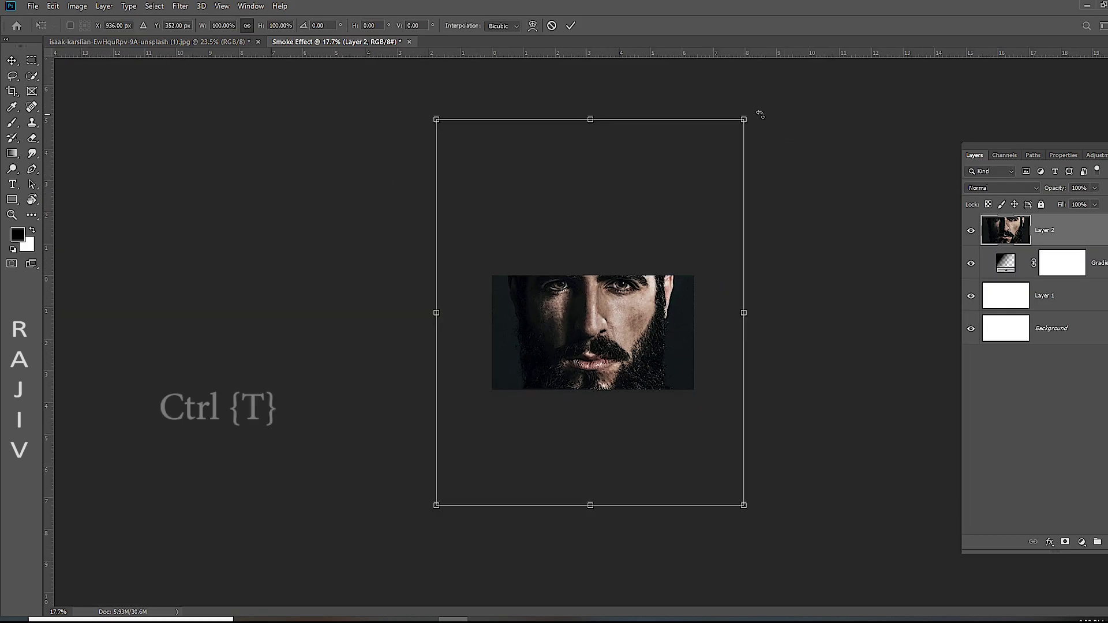
pyautogui.moveTo(740, 123); pyautogui.dragTo(556, 354)
pyautogui.moveTo(505, 378)
pyautogui.mouseDown()
pyautogui.moveTo(623, 279)
pyautogui.moveTo(620, 321)
pyautogui.mouseUp()
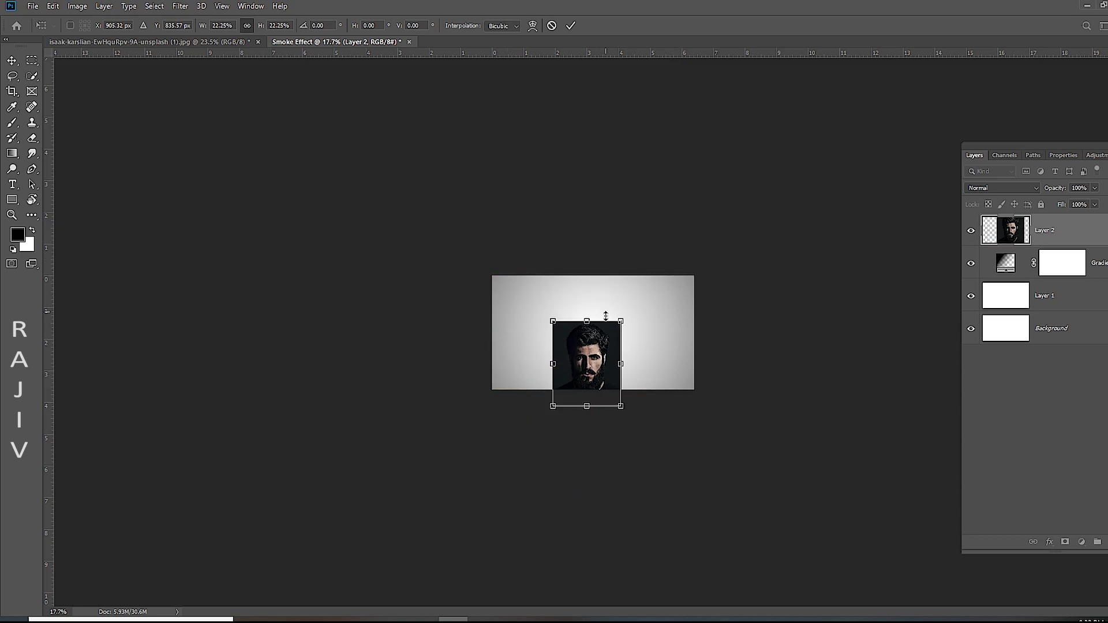
pyautogui.moveTo(596, 360); pyautogui.dragTo(594, 334)
pyautogui.scroll(1, 595, 335)
pyautogui.scroll(1, 596, 325)
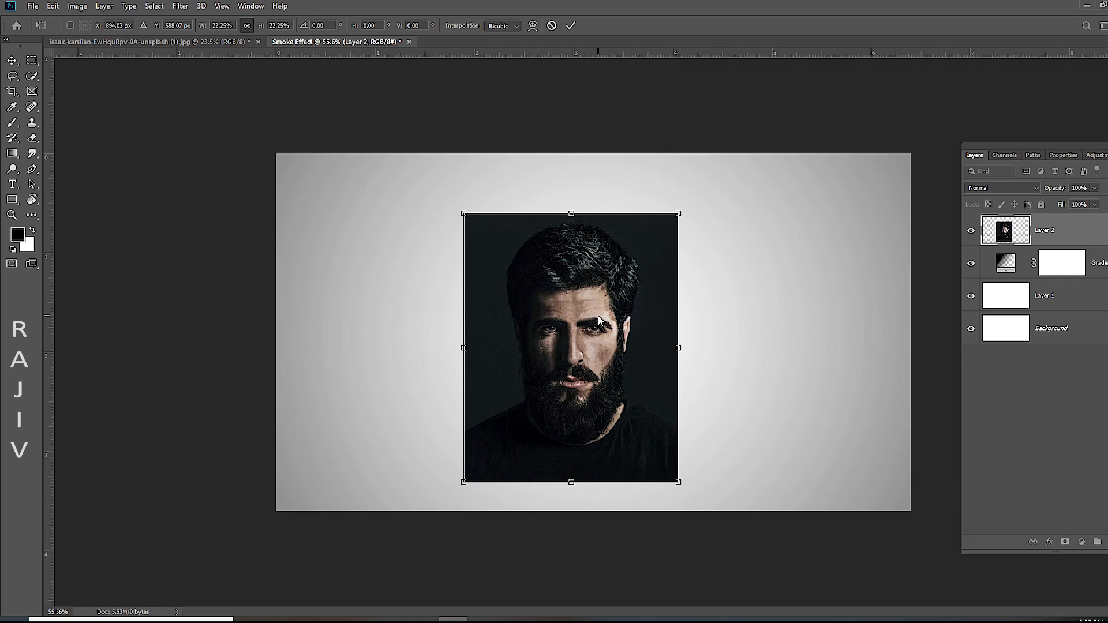
pyautogui.moveTo(604, 308); pyautogui.dragTo(623, 333)
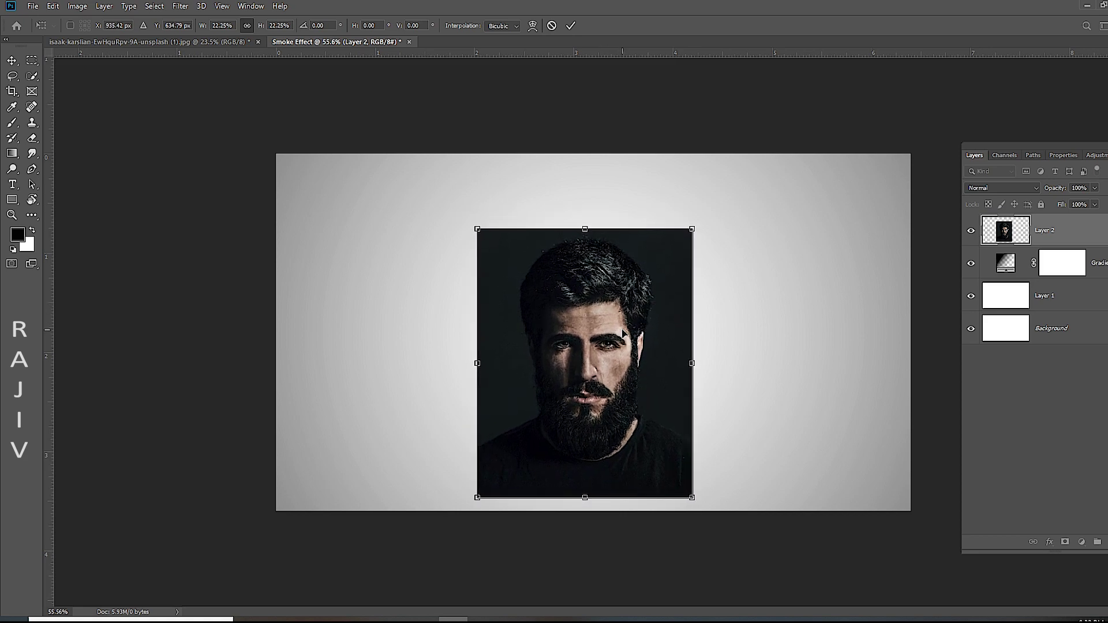
pyautogui.press('Return')
pyautogui.scroll(1, 679, 312)
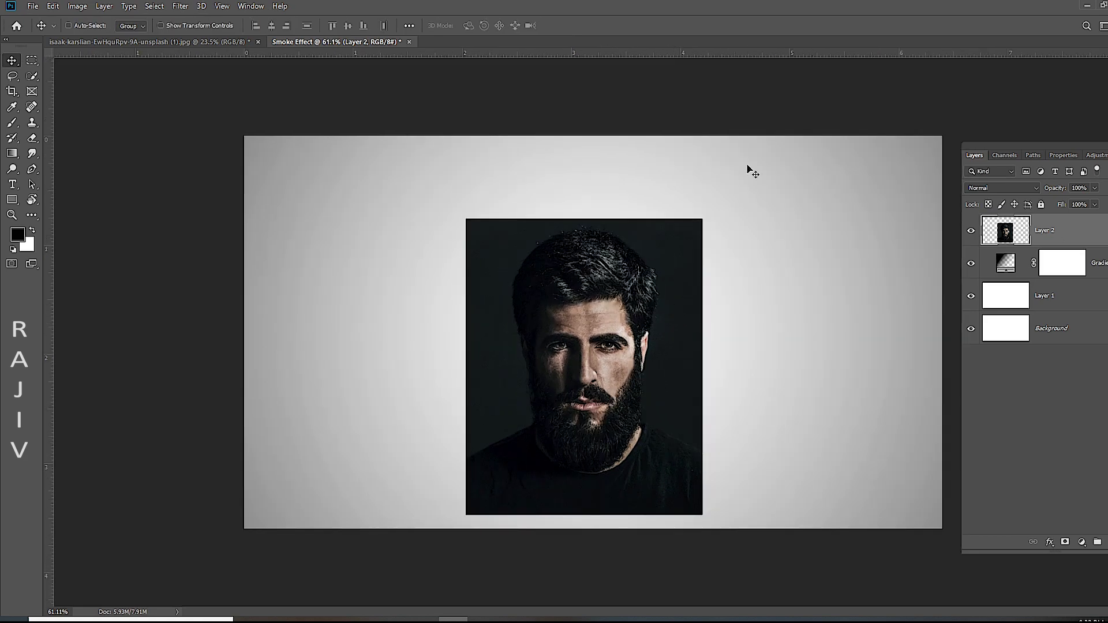
# Desaturate the portrait layer to black and white
pyautogui.click(77, 6)
pyautogui.moveTo(96, 37)
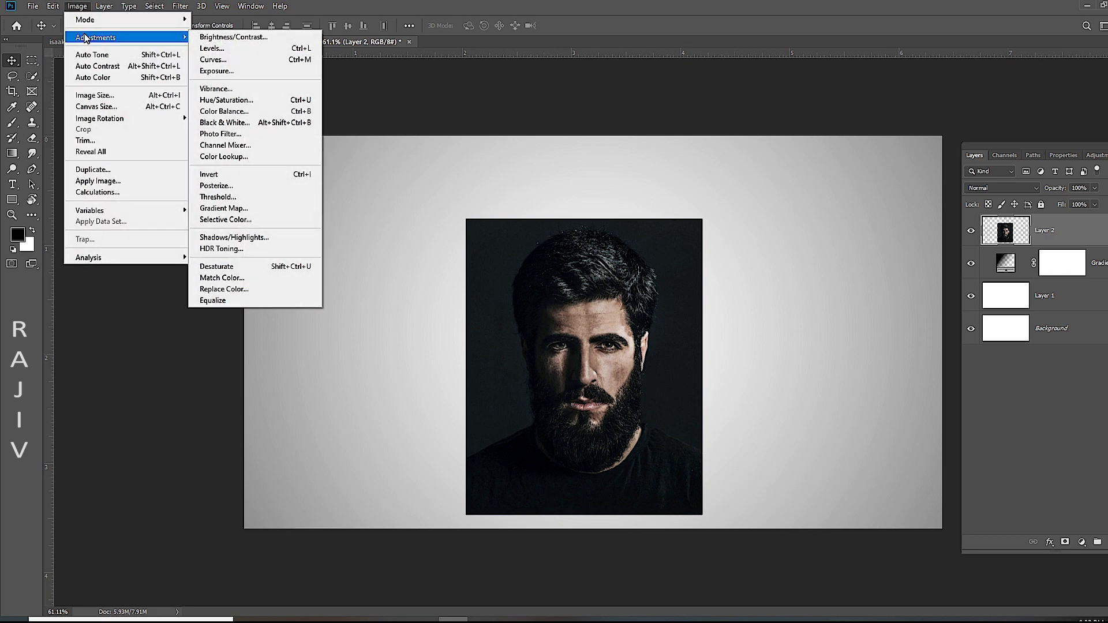
pyautogui.click(251, 266)
pyautogui.scroll(3, 633, 349)
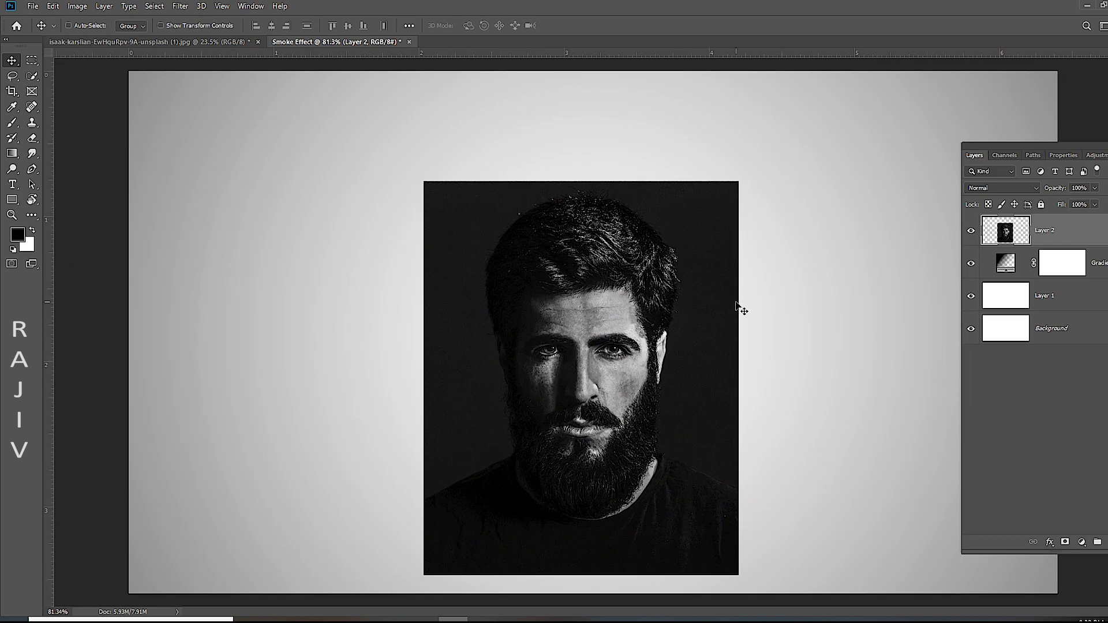
pyautogui.scroll(-2, 736, 306)
pyautogui.click(1063, 402)
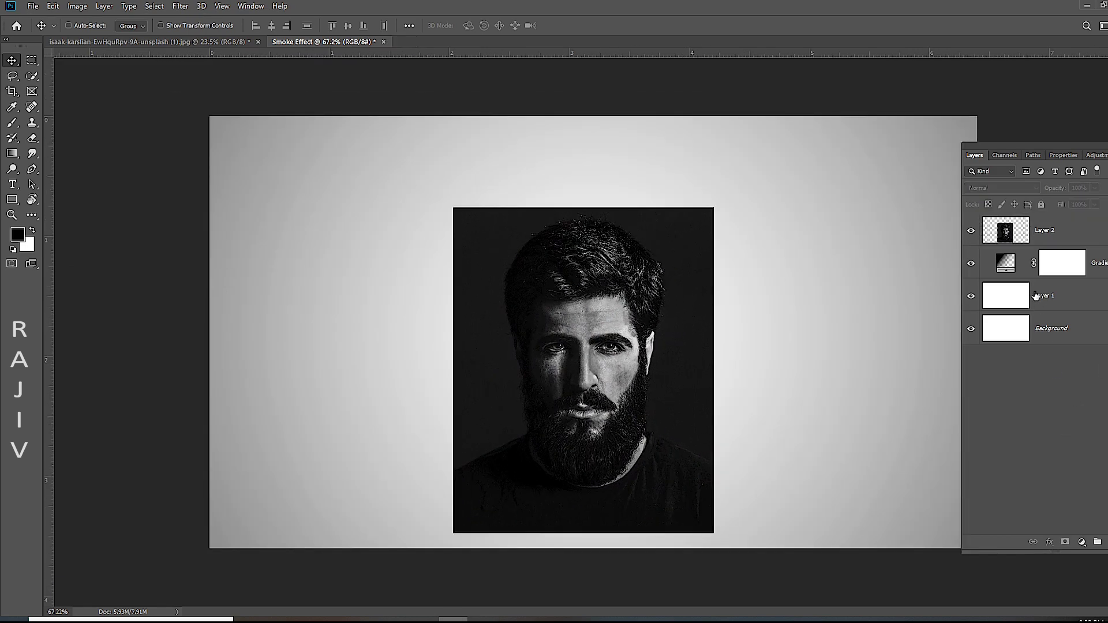
# Select the portrait layer and load a large soft round black brush
pyautogui.click(1059, 234)
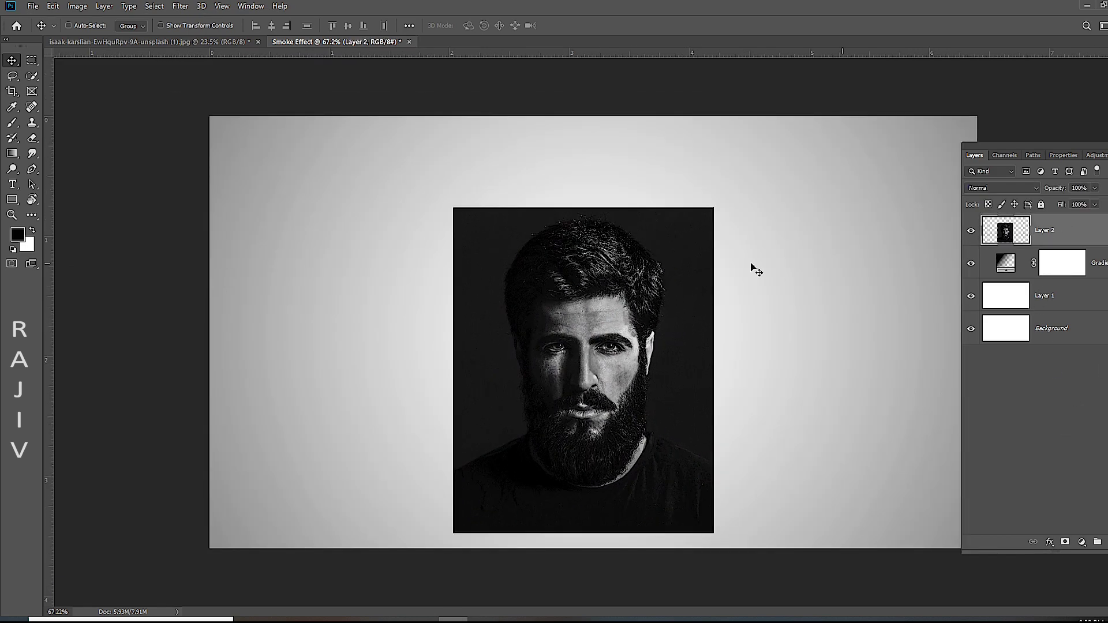
pyautogui.click(12, 127)
pyautogui.click(73, 129)
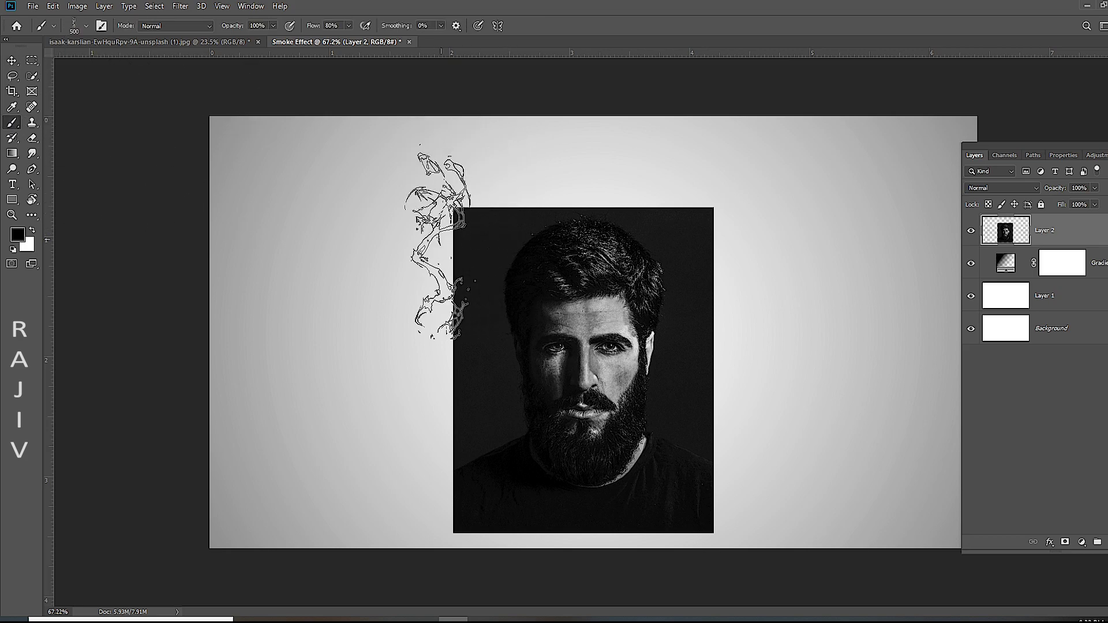
pyautogui.rightClick(445, 238)
pyautogui.scroll(3, 543, 405)
pyautogui.scroll(2, 543, 406)
pyautogui.scroll(2, 543, 406)
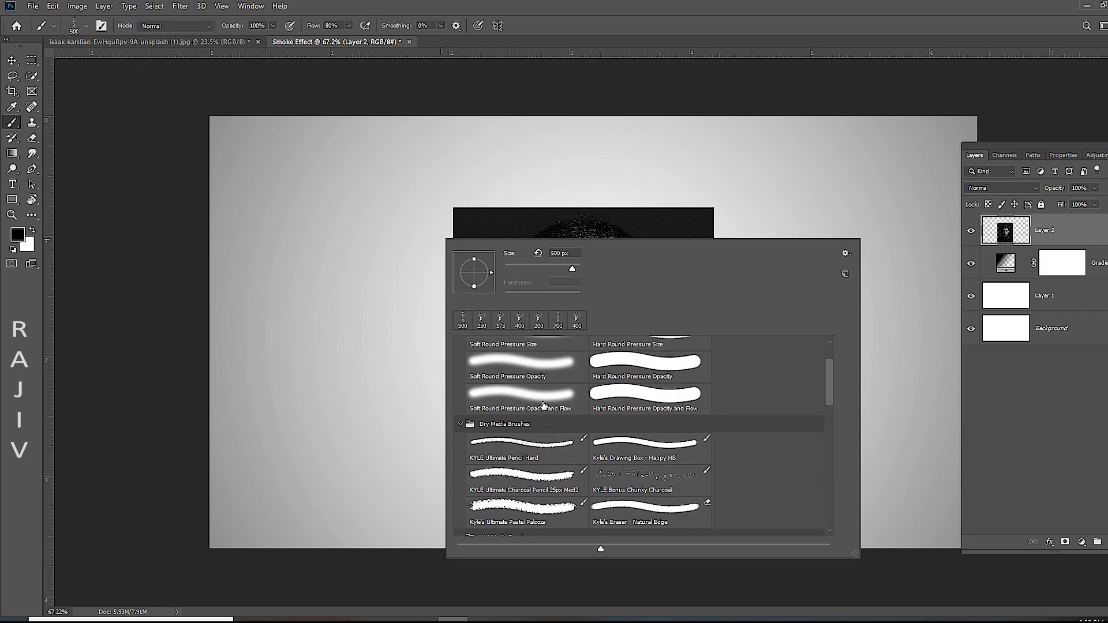
pyautogui.scroll(2, 543, 405)
pyautogui.doubleClick(534, 371)
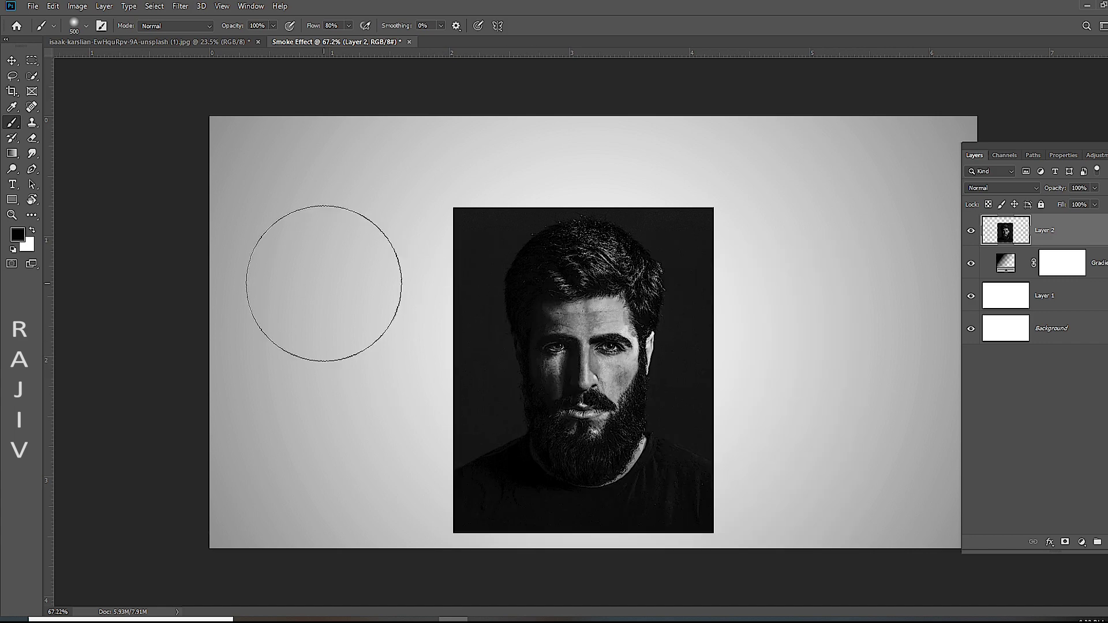
pyautogui.press(']')
pyautogui.press(']')
# Paint black over the left side and top edge of the portrait frame
pyautogui.moveTo(316, 199)
pyautogui.mouseDown()
pyautogui.moveTo(307, 433)
pyautogui.moveTo(365, 191)
pyautogui.moveTo(178, 161)
pyautogui.moveTo(227, 532)
pyautogui.moveTo(384, 534)
pyautogui.moveTo(362, 142)
pyautogui.mouseUp()
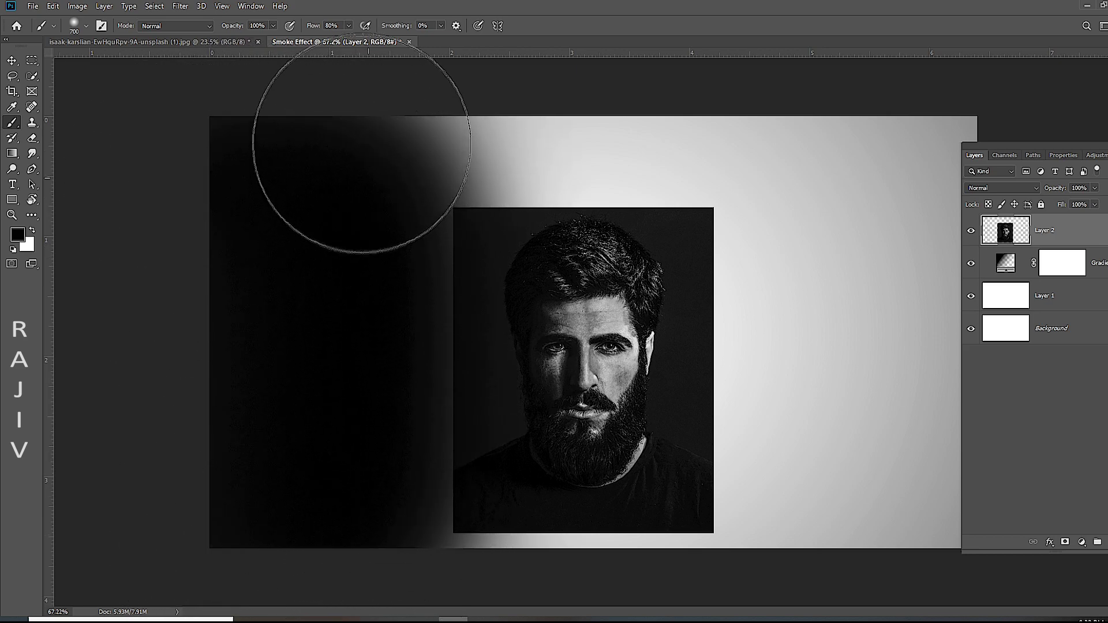
pyautogui.press(']')
pyautogui.press('[')
pyautogui.press('[')
pyautogui.press('[')
pyautogui.press('[')
pyautogui.moveTo(465, 165)
pyautogui.mouseDown()
pyautogui.moveTo(776, 152)
pyautogui.moveTo(483, 136)
pyautogui.mouseUp()
pyautogui.press('[')
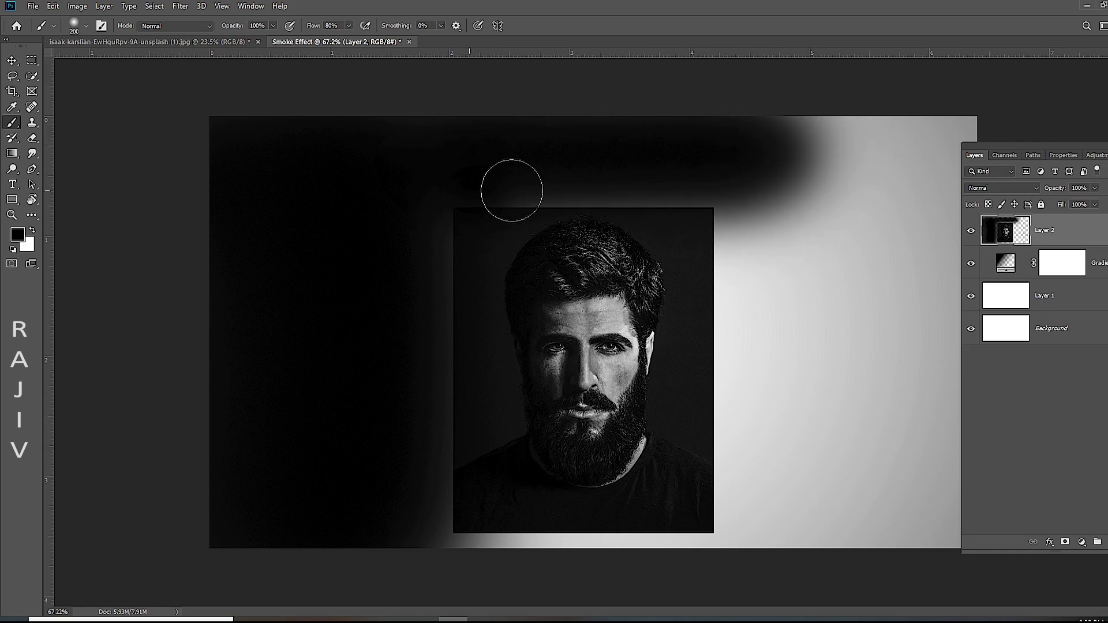
pyautogui.moveTo(512, 190)
pyautogui.mouseDown()
pyautogui.moveTo(746, 179)
pyautogui.moveTo(806, 153)
pyautogui.moveTo(1020, 152)
pyautogui.moveTo(805, 198)
pyautogui.moveTo(774, 277)
pyautogui.moveTo(775, 528)
pyautogui.moveTo(891, 531)
pyautogui.moveTo(915, 267)
pyautogui.moveTo(885, 445)
pyautogui.moveTo(867, 365)
pyautogui.mouseUp()
pyautogui.press(']')
pyautogui.press(']')
pyautogui.press(']')
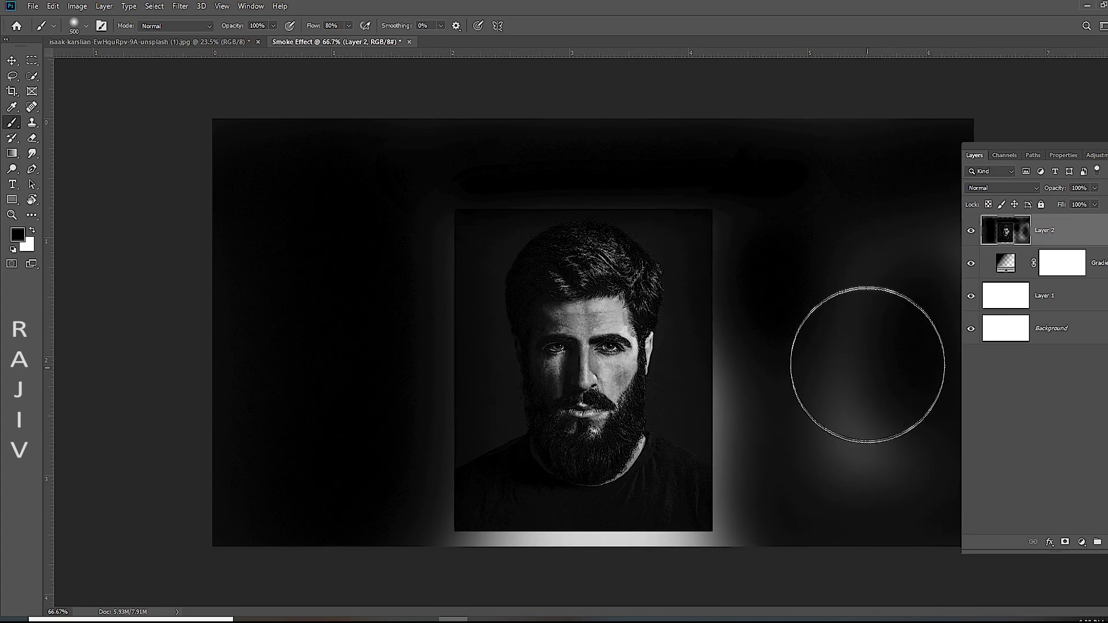
# Paint black over the right side and remaining light frame edges beside the face
pyautogui.hotkey('ctrl', '-')
pyautogui.press(']')
pyautogui.press(']')
pyautogui.moveTo(837, 272)
pyautogui.mouseDown()
pyautogui.moveTo(796, 371)
pyautogui.moveTo(788, 484)
pyautogui.moveTo(742, 197)
pyautogui.moveTo(583, 131)
pyautogui.moveTo(497, 151)
pyautogui.moveTo(878, 134)
pyautogui.moveTo(860, 494)
pyautogui.moveTo(767, 490)
pyautogui.moveTo(741, 465)
pyautogui.moveTo(657, 548)
pyautogui.moveTo(462, 532)
pyautogui.mouseUp()
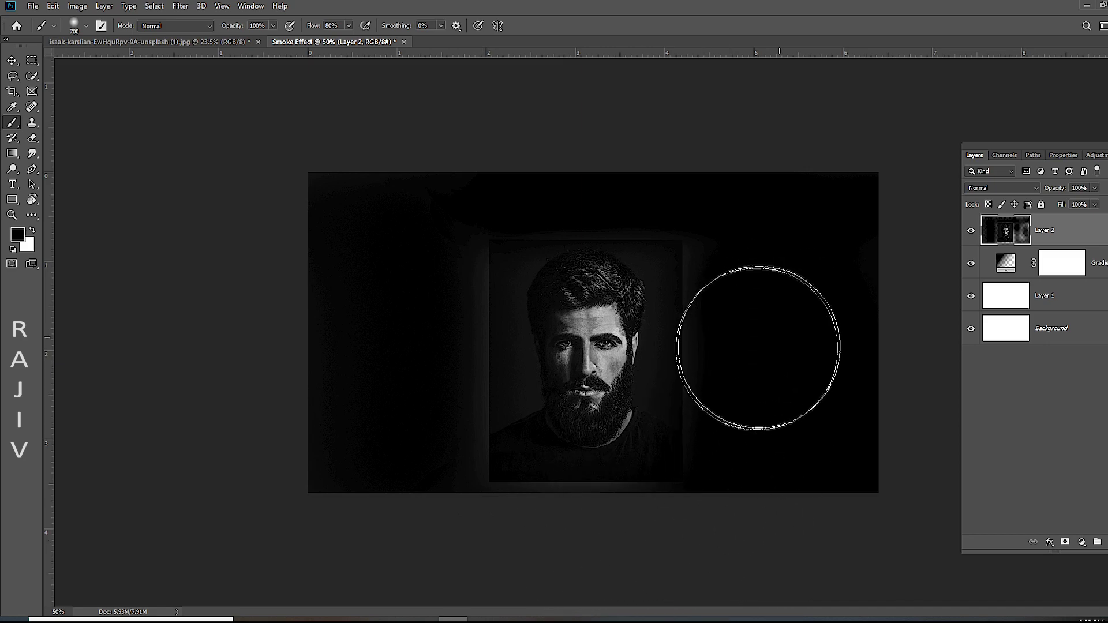
pyautogui.hotkey('ctrl', '+')
pyautogui.press('[')
pyautogui.press('[')
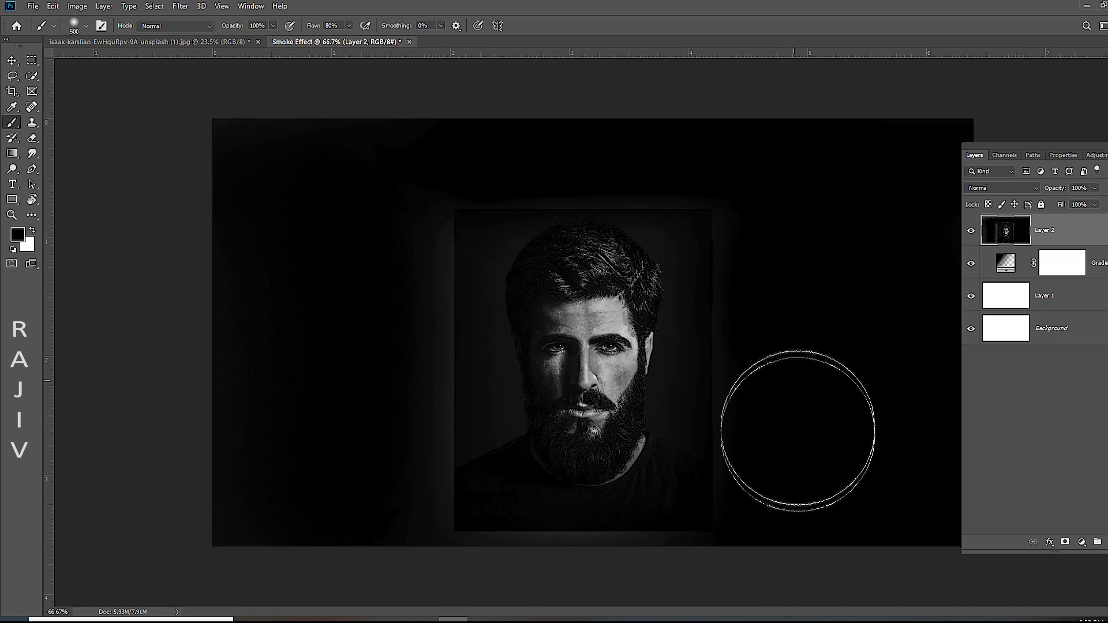
pyautogui.moveTo(798, 431)
pyautogui.mouseDown()
pyautogui.moveTo(726, 173)
pyautogui.moveTo(439, 137)
pyautogui.moveTo(371, 334)
pyautogui.moveTo(362, 585)
pyautogui.mouseUp()
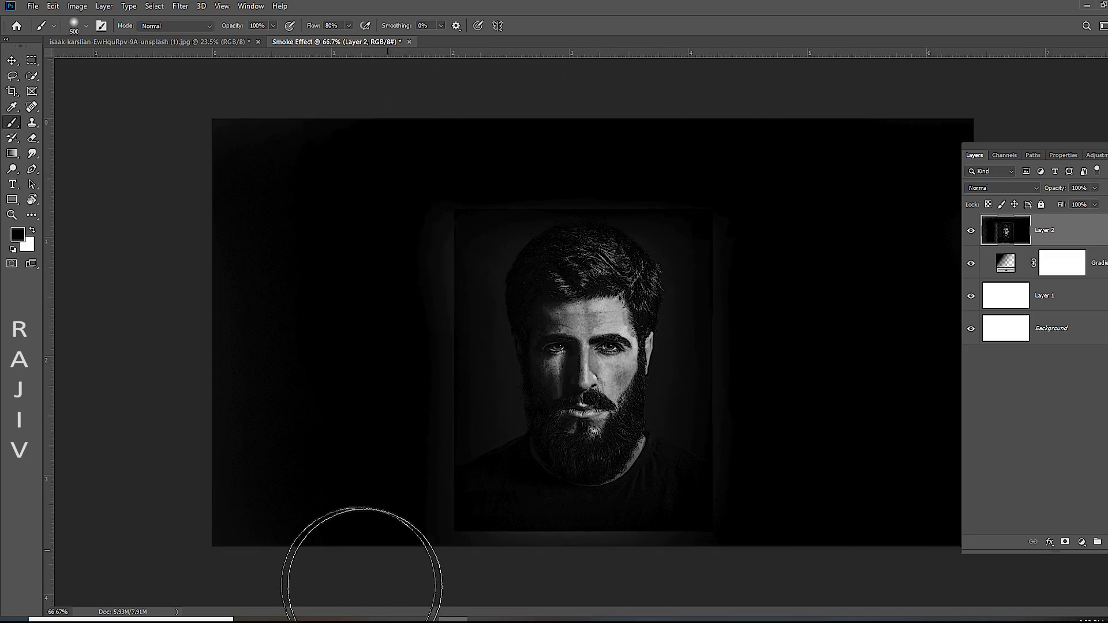
pyautogui.moveTo(716, 336); pyautogui.dragTo(702, 322)
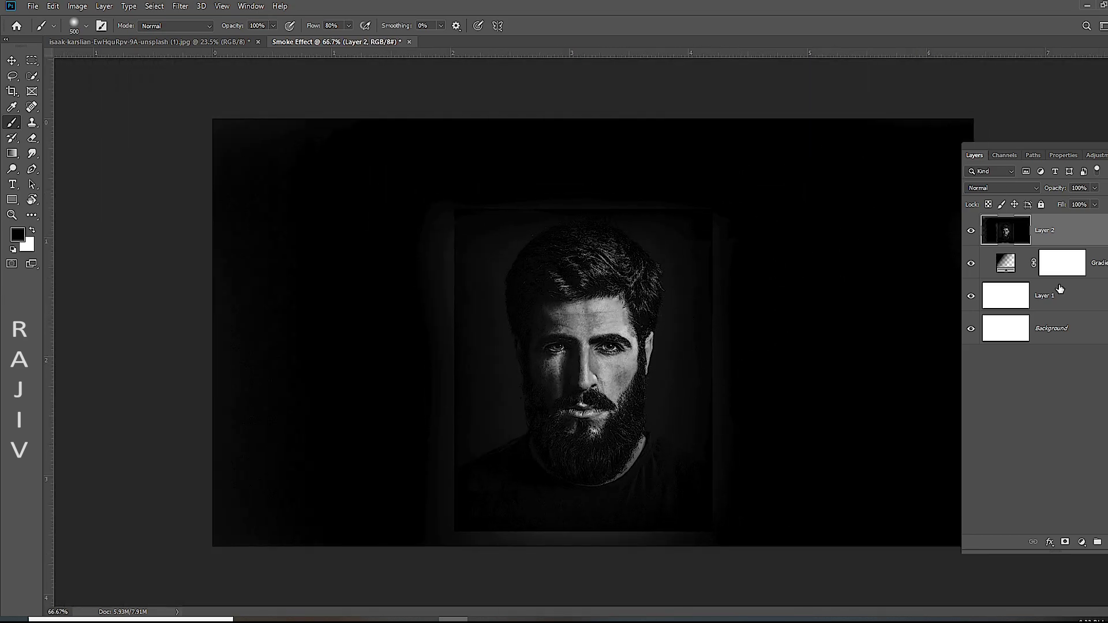
pyautogui.click(1043, 259)
pyautogui.click(1036, 232)
# Add a black mask hiding the portrait and load the Smoke 01 brush
pyautogui.keyDown('alt'); pyautogui.click(1066, 542); pyautogui.keyUp('alt')
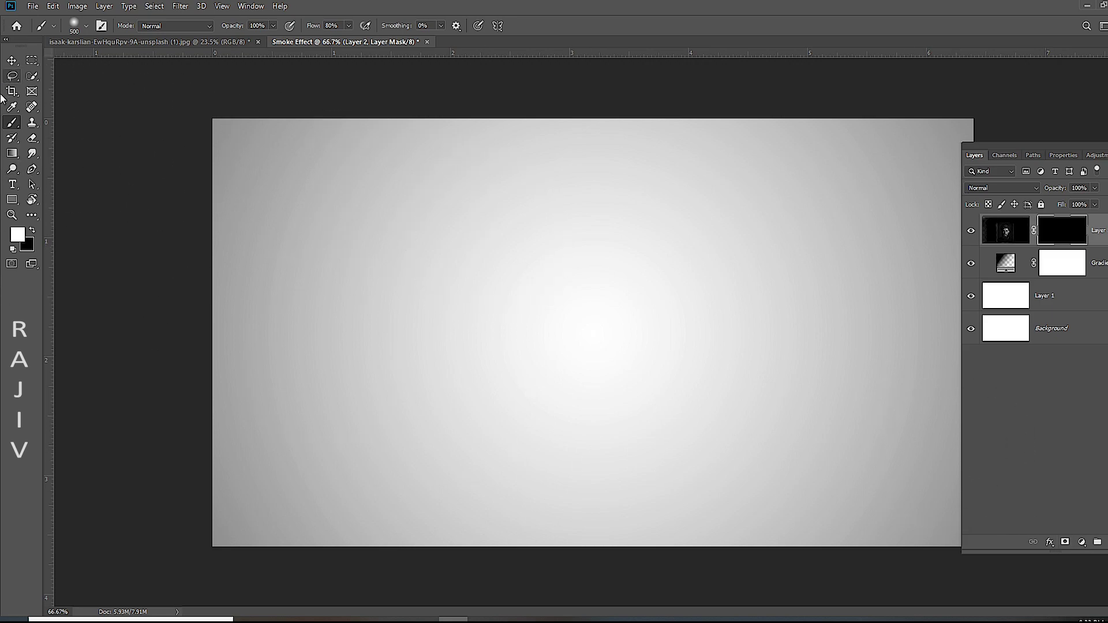
pyautogui.rightClick(11, 123)
pyautogui.click(63, 124)
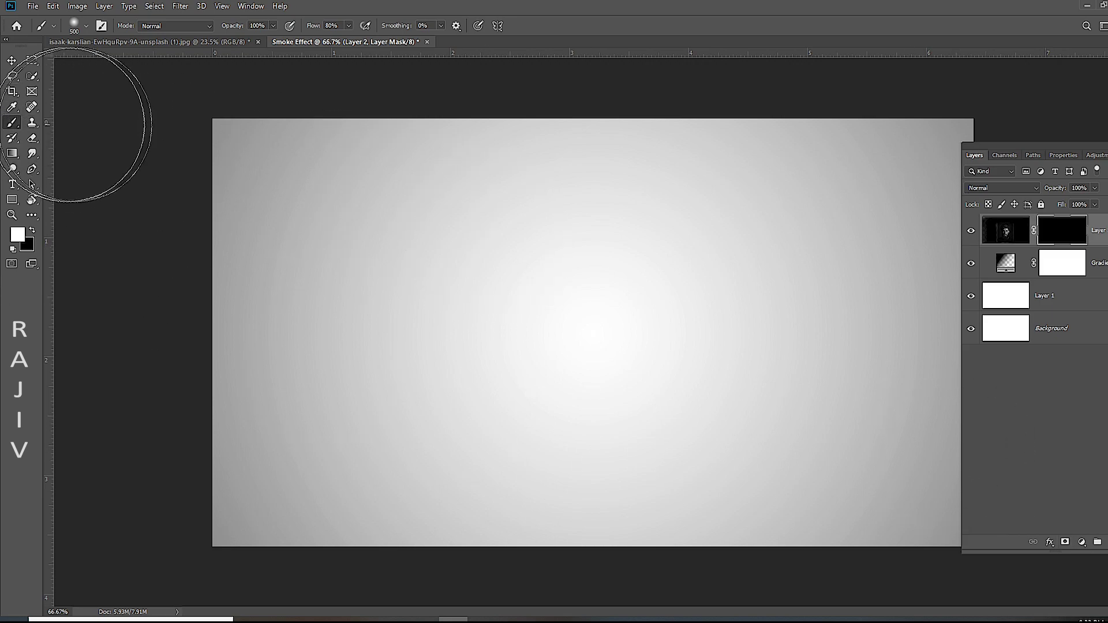
pyautogui.rightClick(615, 259)
pyautogui.scroll(-2, 699, 398)
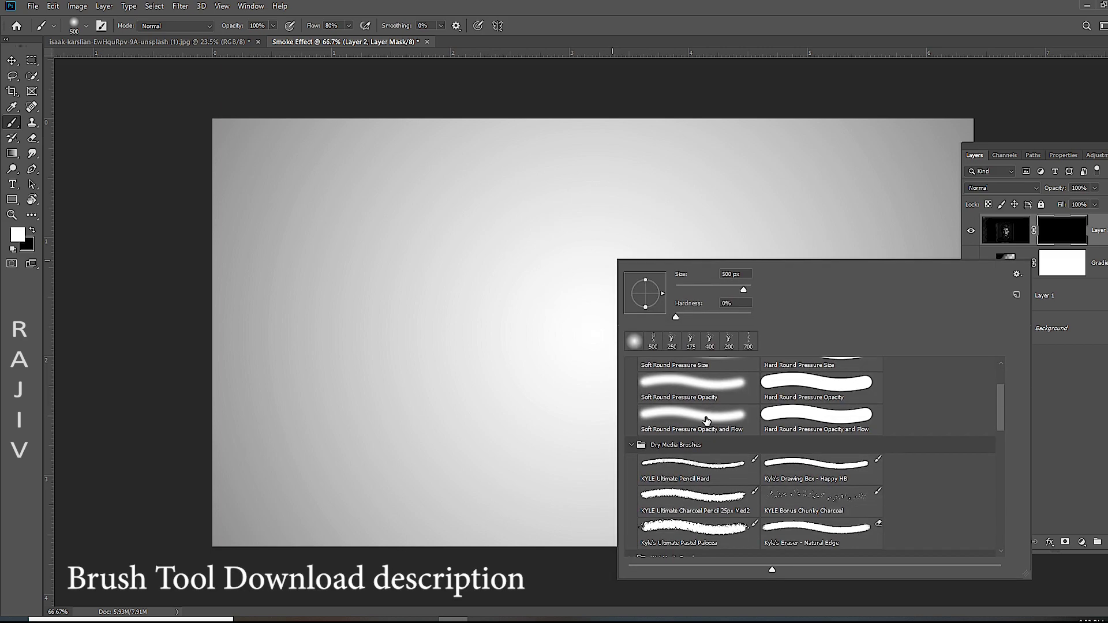
pyautogui.scroll(-2, 701, 403)
pyautogui.scroll(-2, 703, 410)
pyautogui.scroll(-2, 704, 417)
pyautogui.scroll(-2, 706, 422)
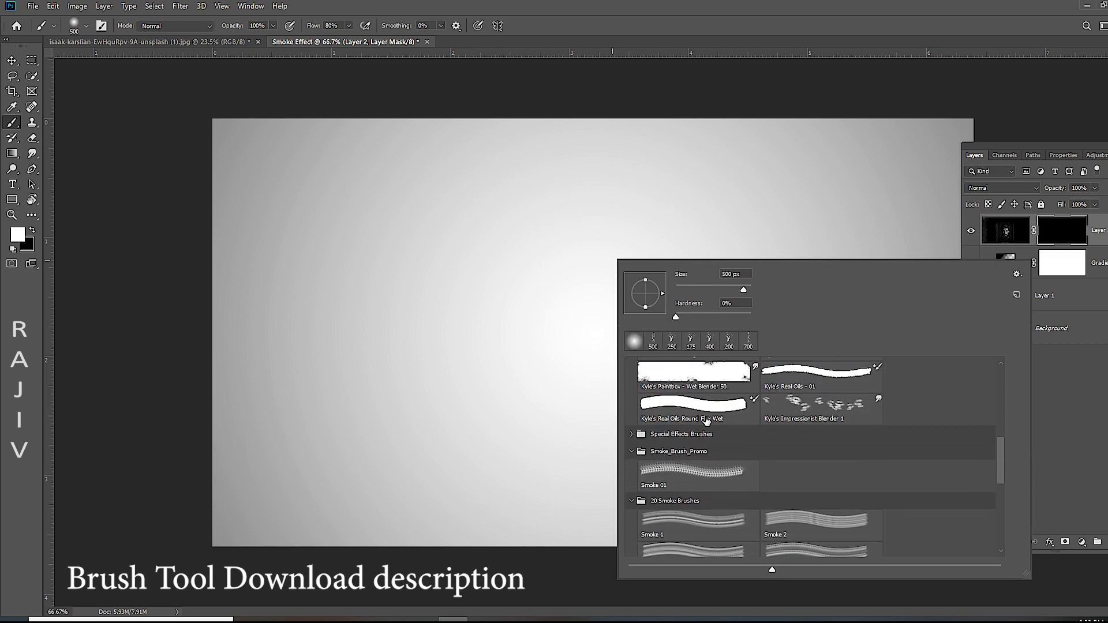
pyautogui.scroll(-2, 697, 448)
pyautogui.doubleClick(695, 448)
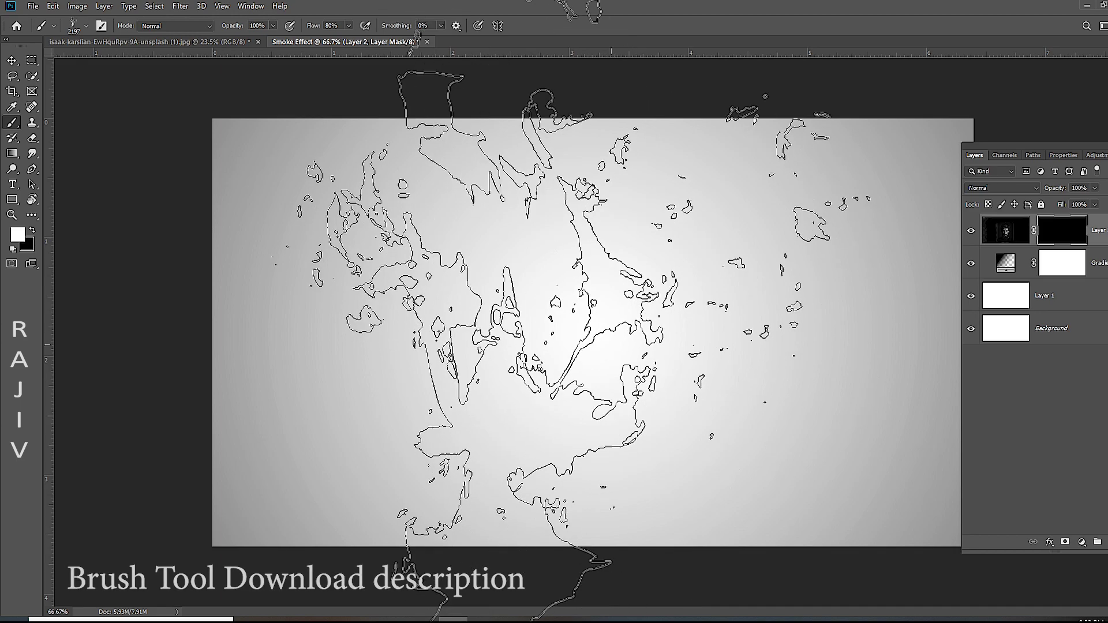
# Stamp Smoke 01 strokes on the mask to reveal the face
pyautogui.click(628, 363)
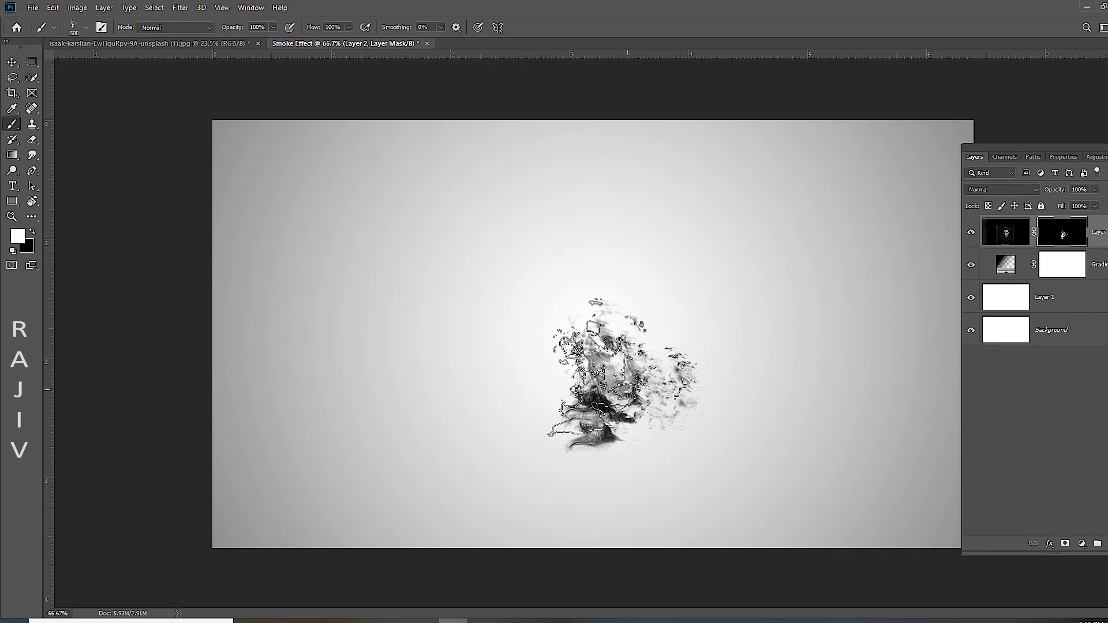
pyautogui.click(592, 375)
pyautogui.click(626, 346)
pyautogui.click(612, 311)
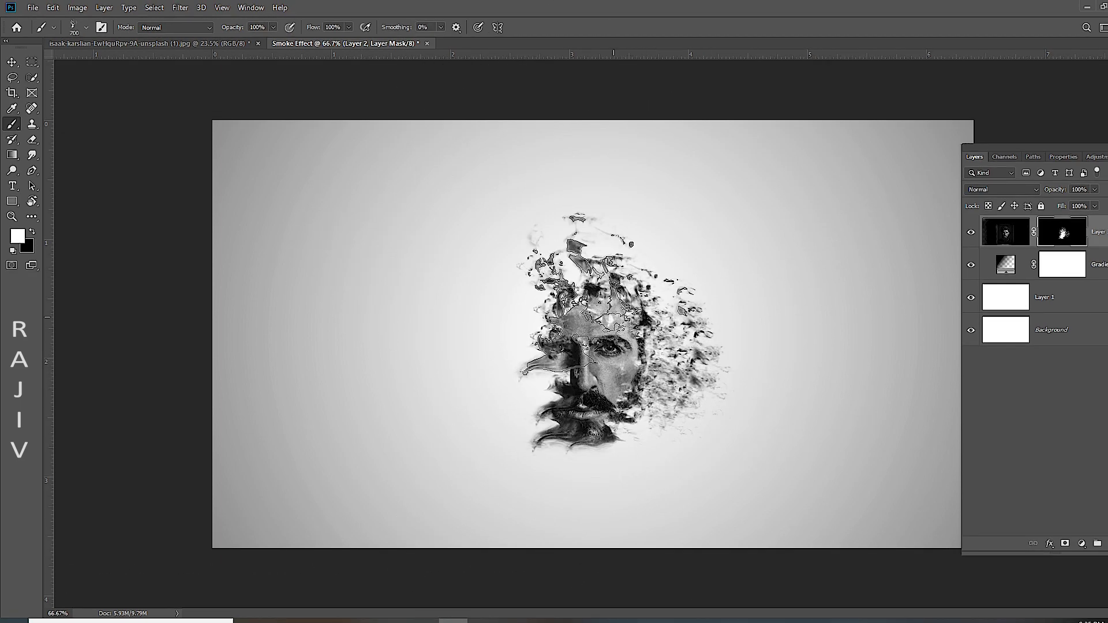
pyautogui.click(605, 334)
pyautogui.press(']')
pyautogui.rightClick(698, 349)
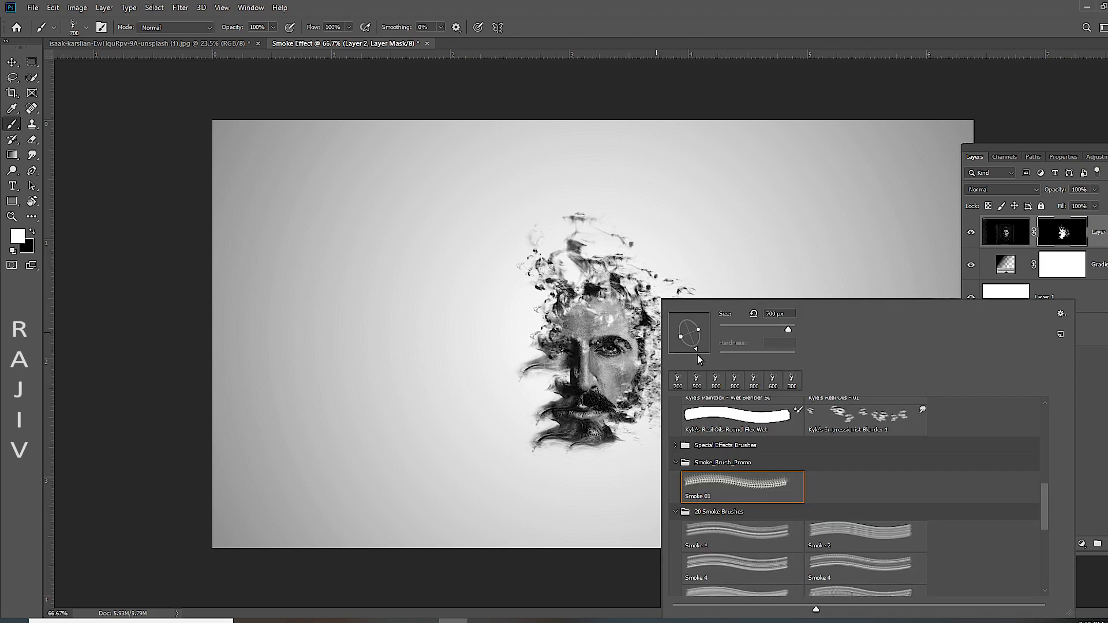
pyautogui.press('Return')
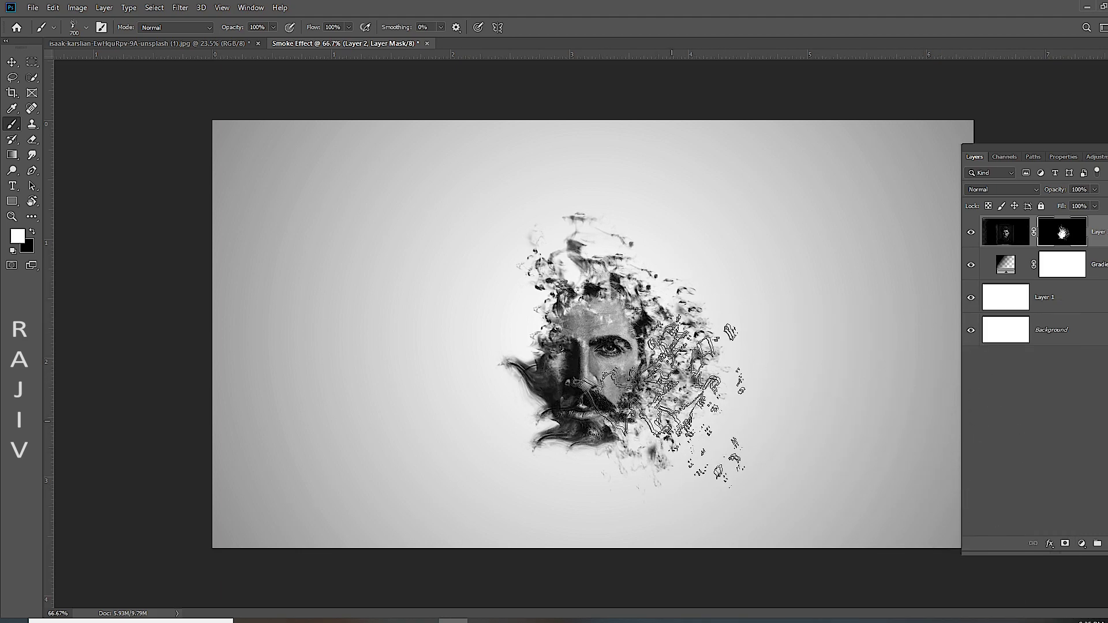
pyautogui.press('[')
pyautogui.press('[')
pyautogui.rightClick(638, 421)
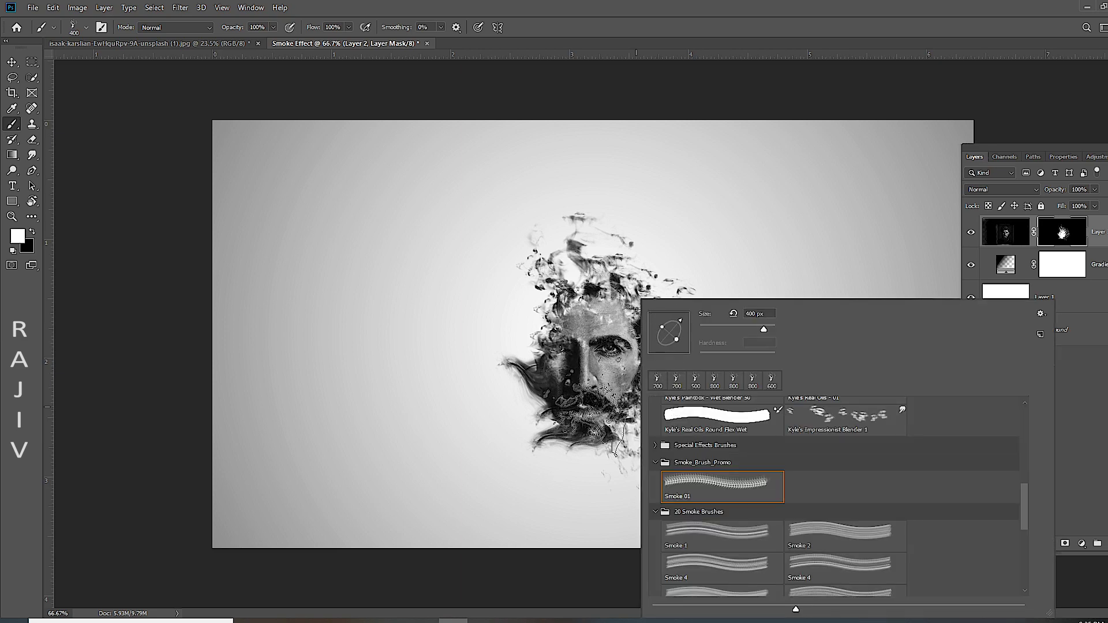
pyautogui.press('Return')
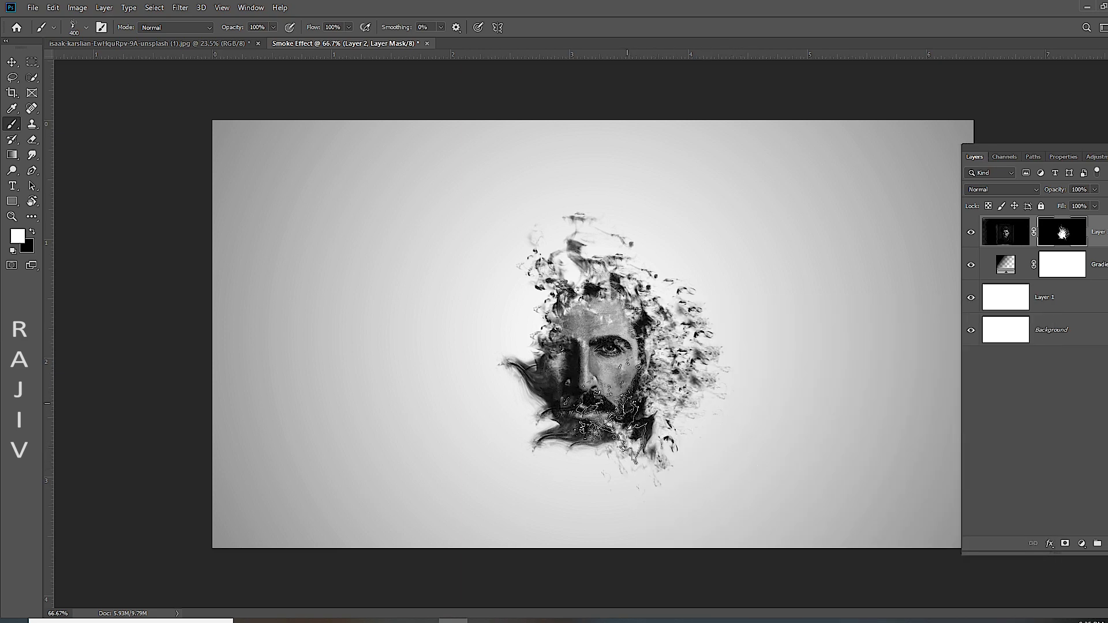
# Try several smoke brush presets, settling on a small smoke brush
pyautogui.rightClick(1083, 577)
pyautogui.scroll(-3, 773, 508)
pyautogui.doubleClick(837, 531)
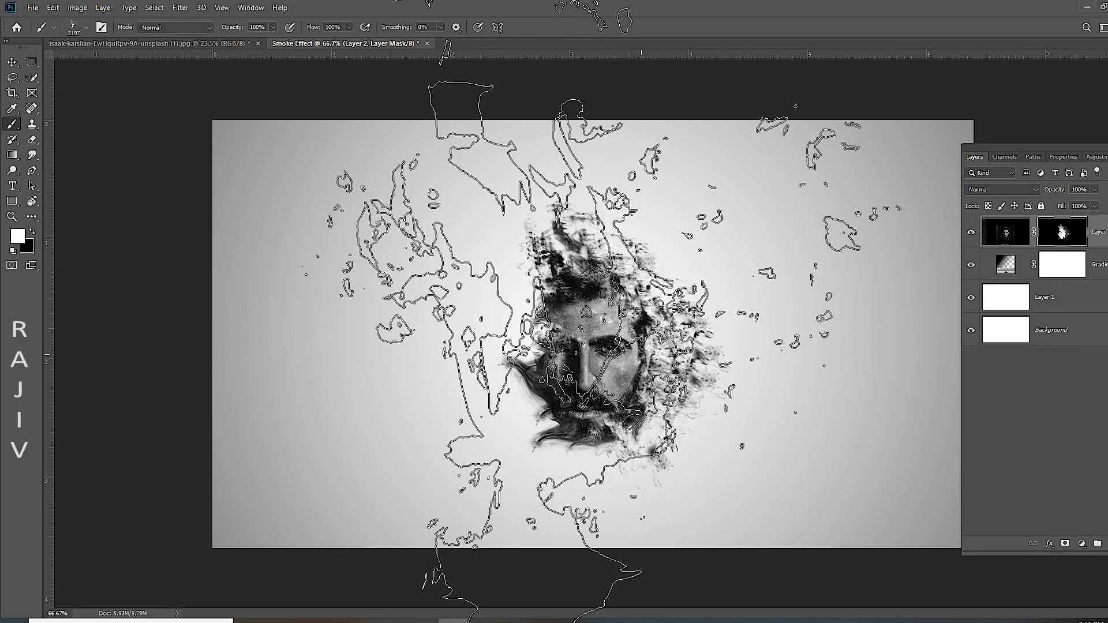
pyautogui.press('[')
pyautogui.press('[')
pyautogui.press('[')
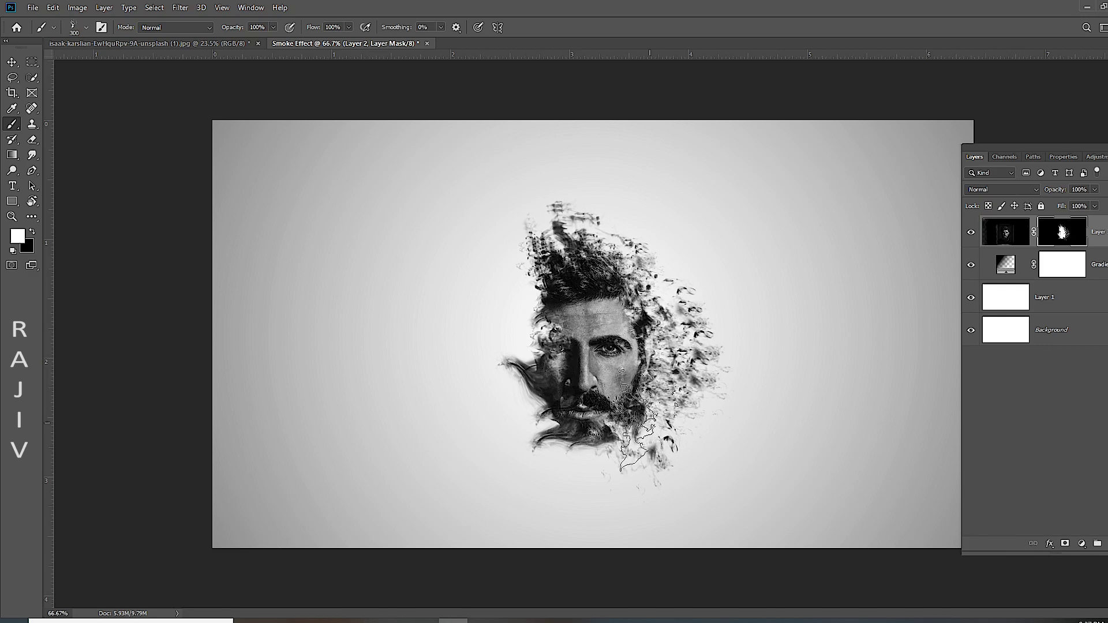
pyautogui.rightClick(613, 298)
pyautogui.doubleClick(718, 458)
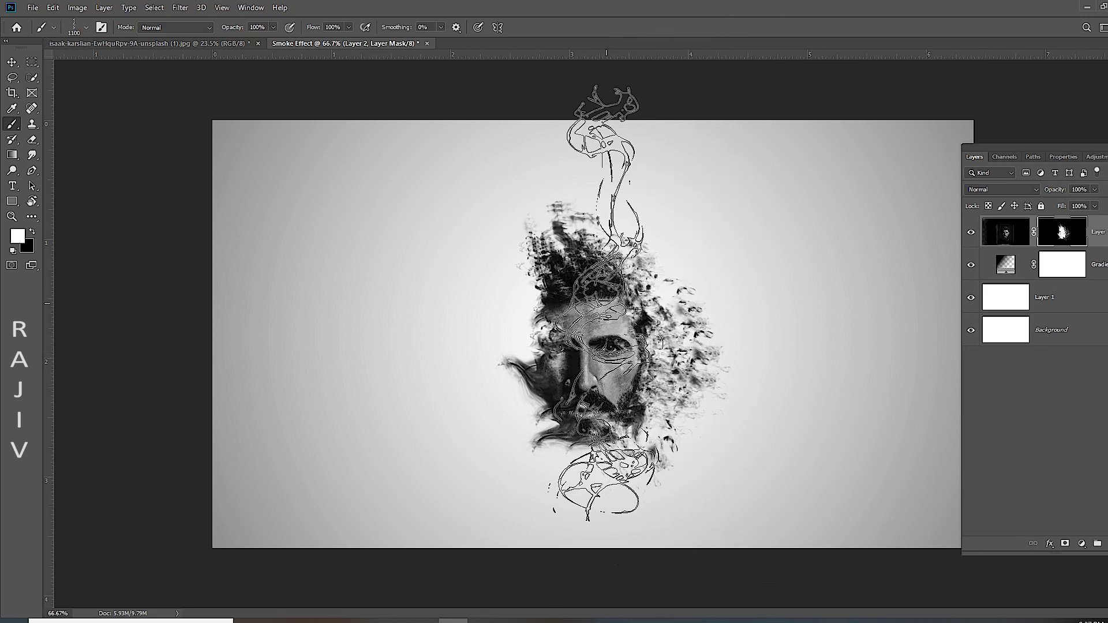
pyautogui.press('[')
pyautogui.press('[')
pyautogui.press('[')
pyautogui.rightClick(701, 234)
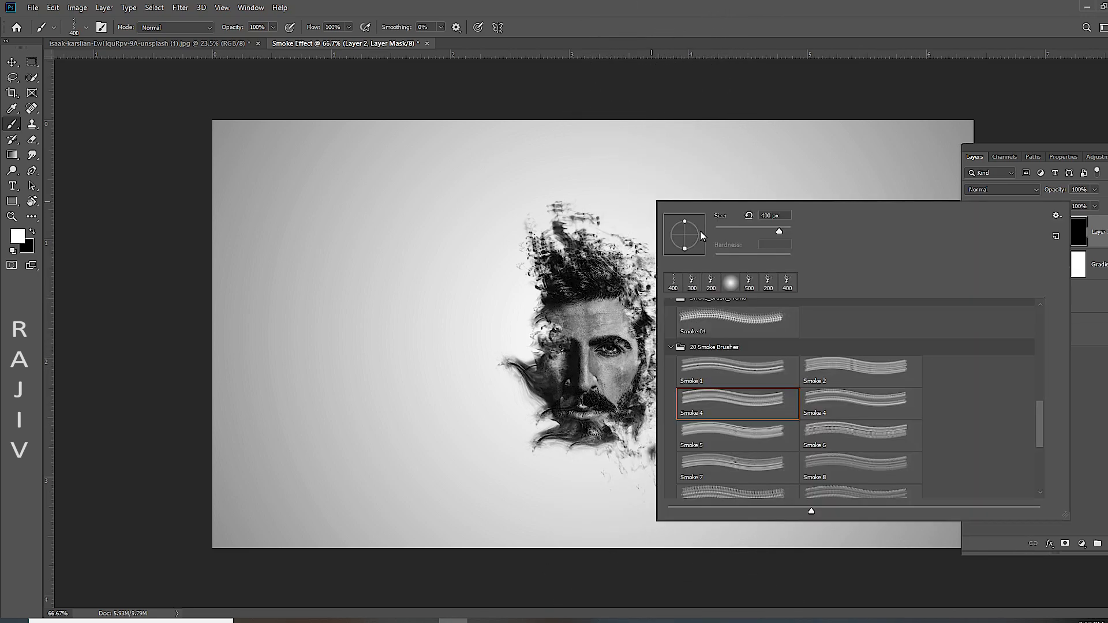
pyautogui.doubleClick(737, 404)
pyautogui.rightClick(683, 245)
pyautogui.scroll(-1, 865, 450)
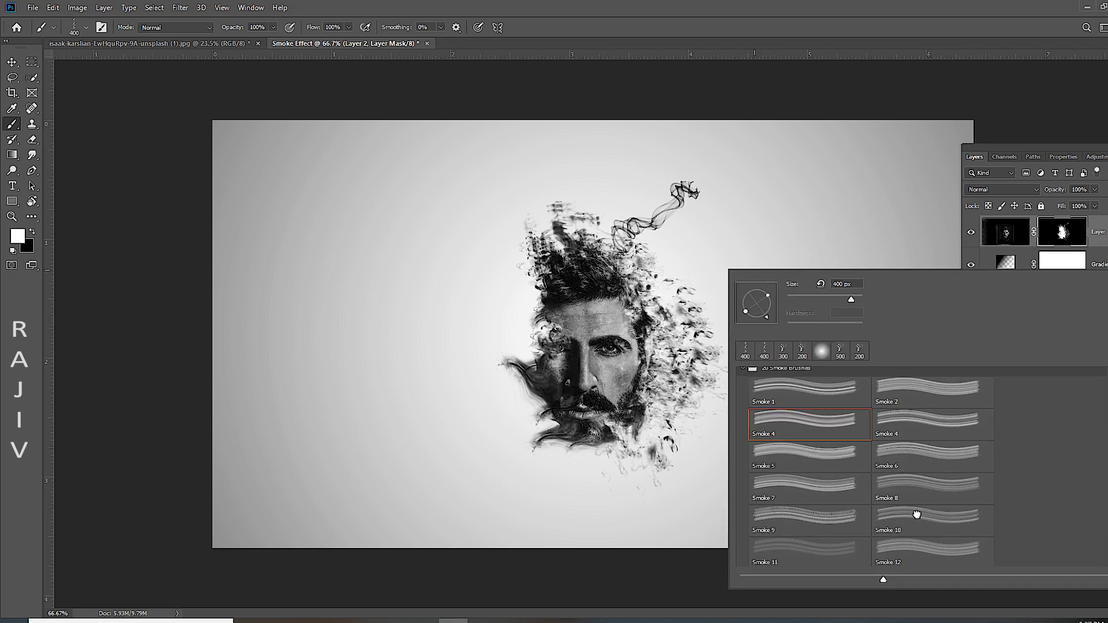
pyautogui.doubleClick(814, 420)
pyautogui.press('[')
pyautogui.press('[')
pyautogui.press('[')
# Paint smoke wisps above and to the top-left of the head
pyautogui.click(594, 242)
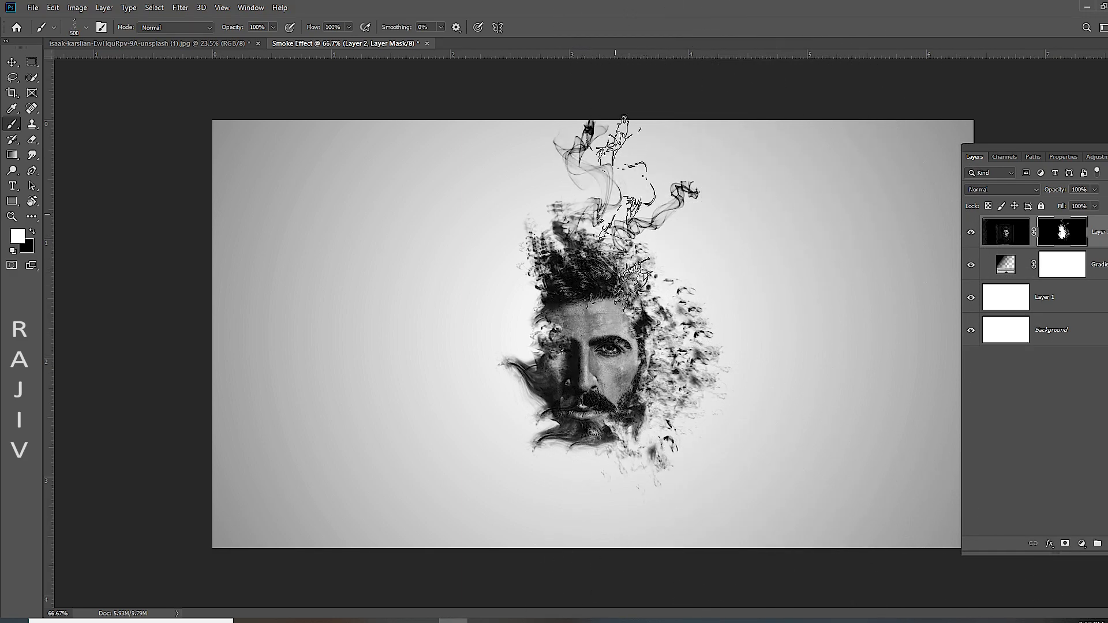
pyautogui.press(']')
pyautogui.rightClick(670, 320)
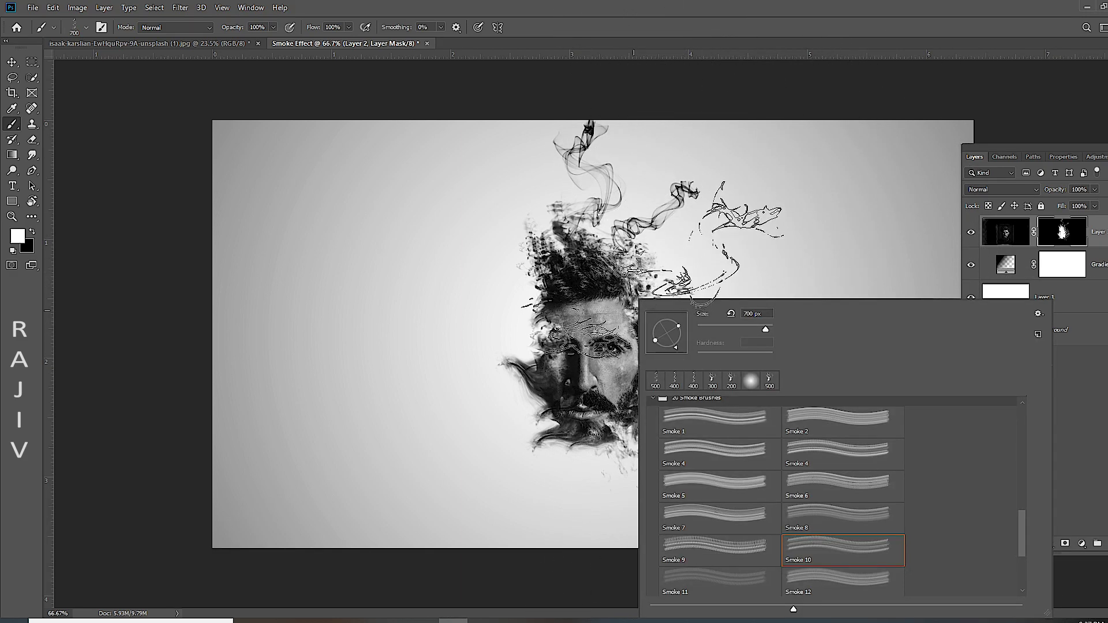
pyautogui.press('Escape')
pyautogui.rightClick(762, 318)
pyautogui.doubleClick(813, 547)
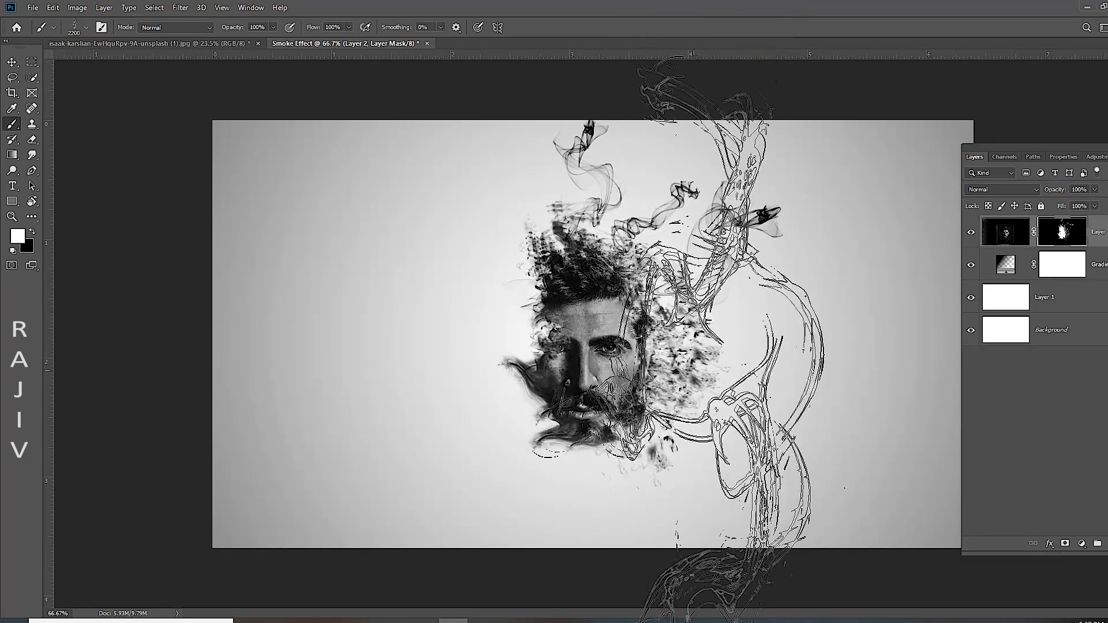
pyautogui.rightClick(718, 394)
pyautogui.press('Escape')
pyautogui.press('[')
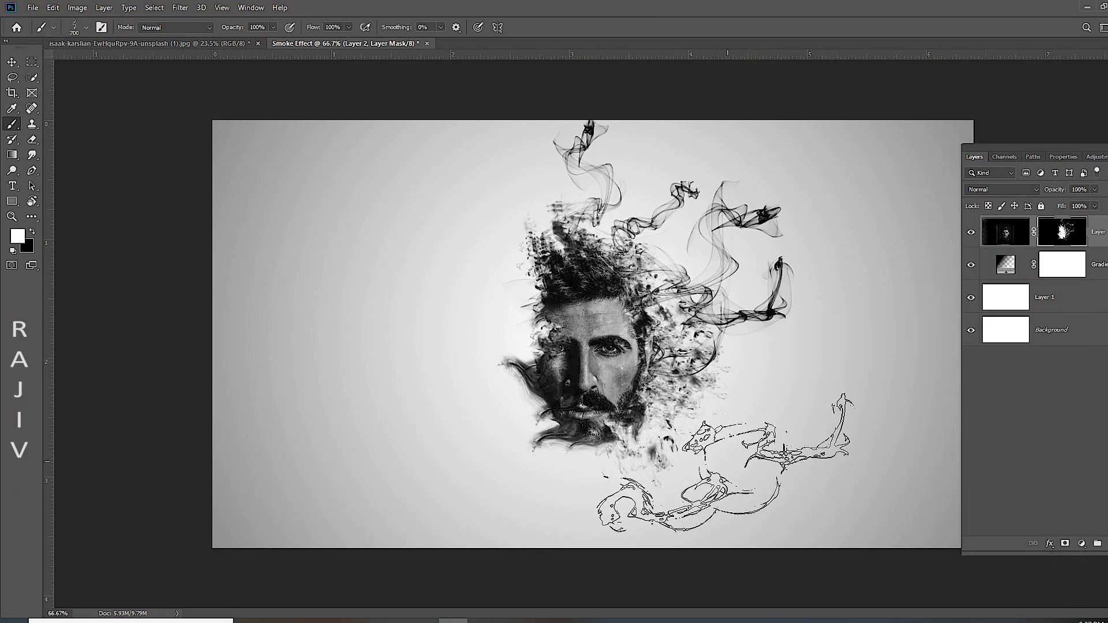
pyautogui.rightClick(668, 230)
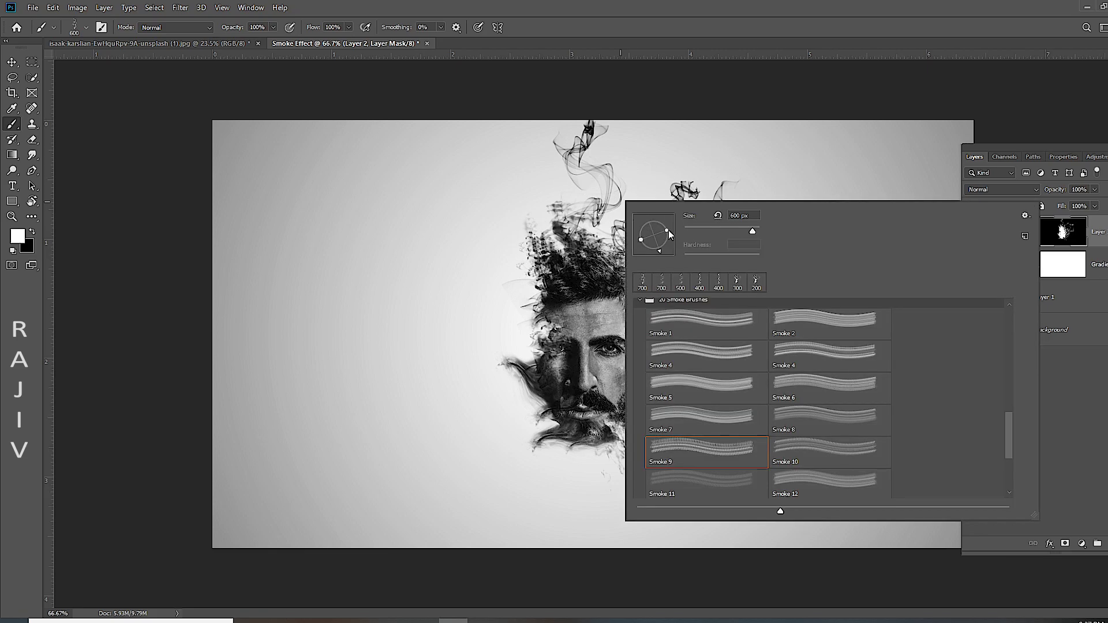
pyautogui.click(565, 242)
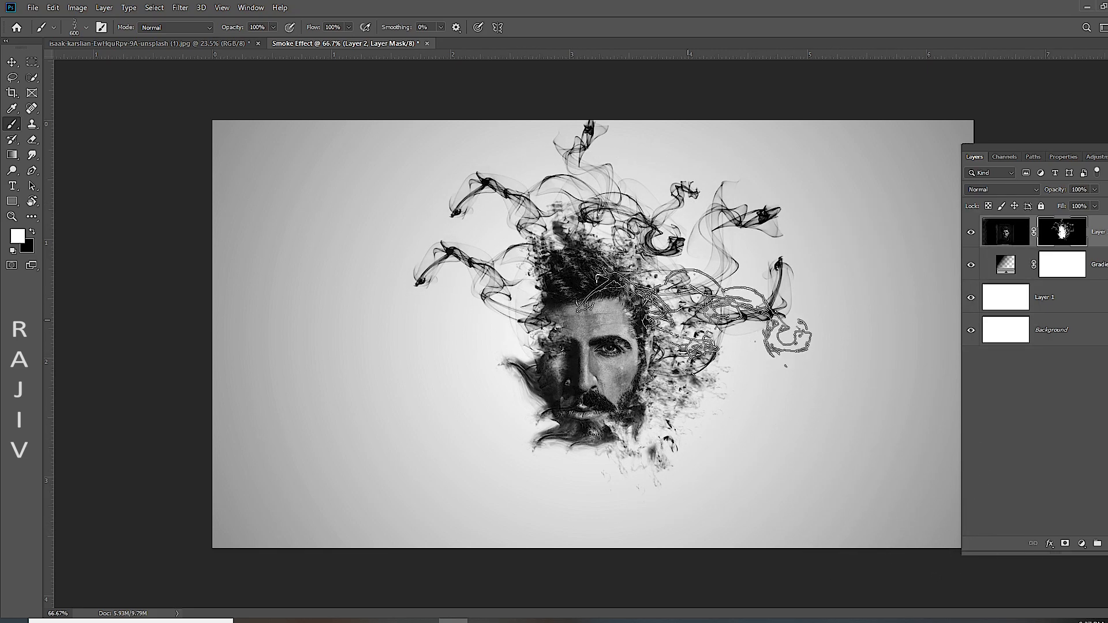
# Switch smoke brushes and paint smoke above the head and below the chin
pyautogui.rightClick(715, 306)
pyautogui.doubleClick(847, 534)
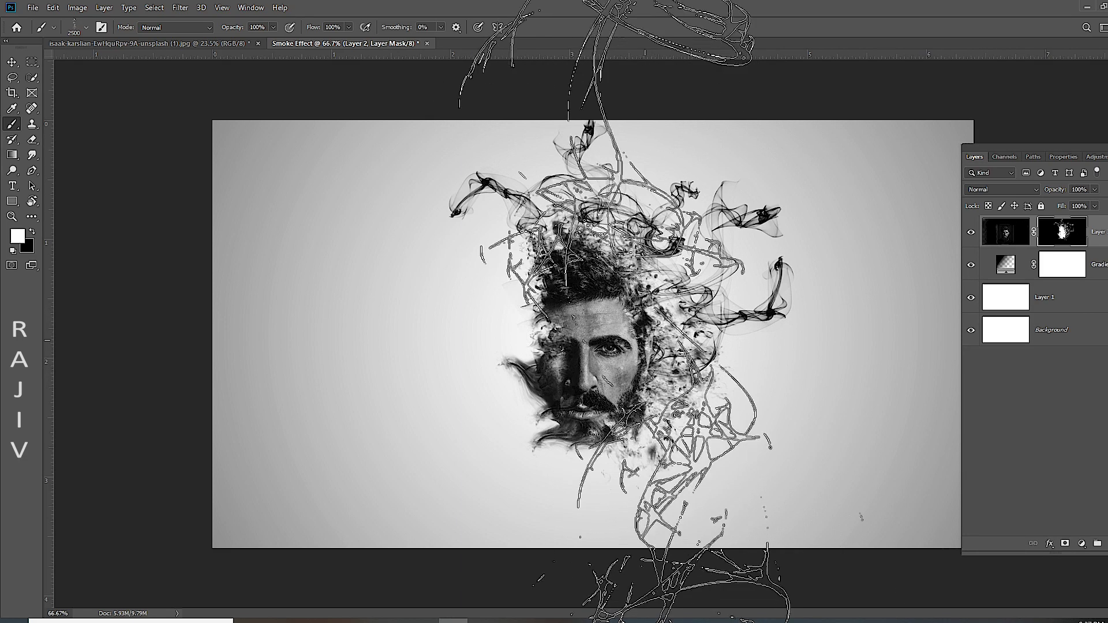
pyautogui.click(643, 225)
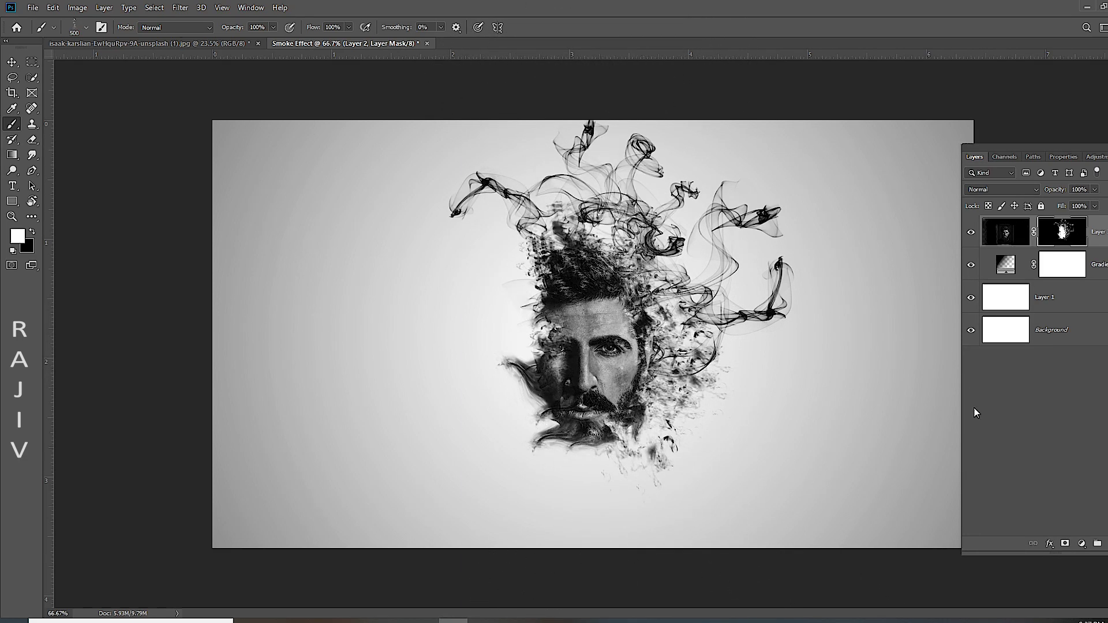
pyautogui.click(652, 445)
# Stamp smoke over the face and at the upper right of the head
pyautogui.rightClick(732, 396)
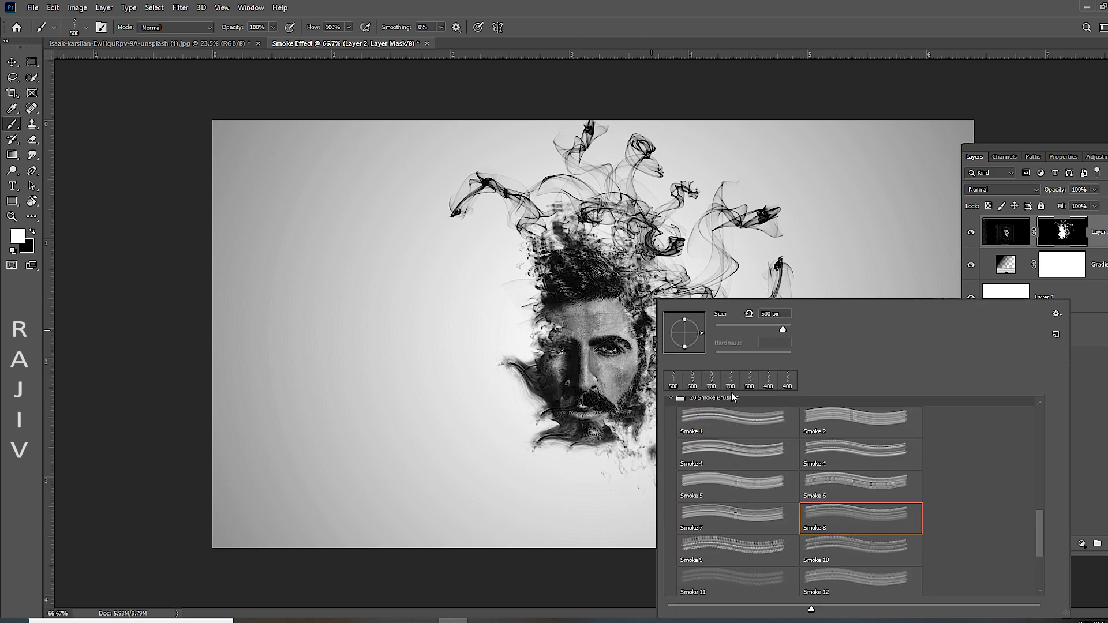
pyautogui.click(836, 404)
pyautogui.click(577, 323)
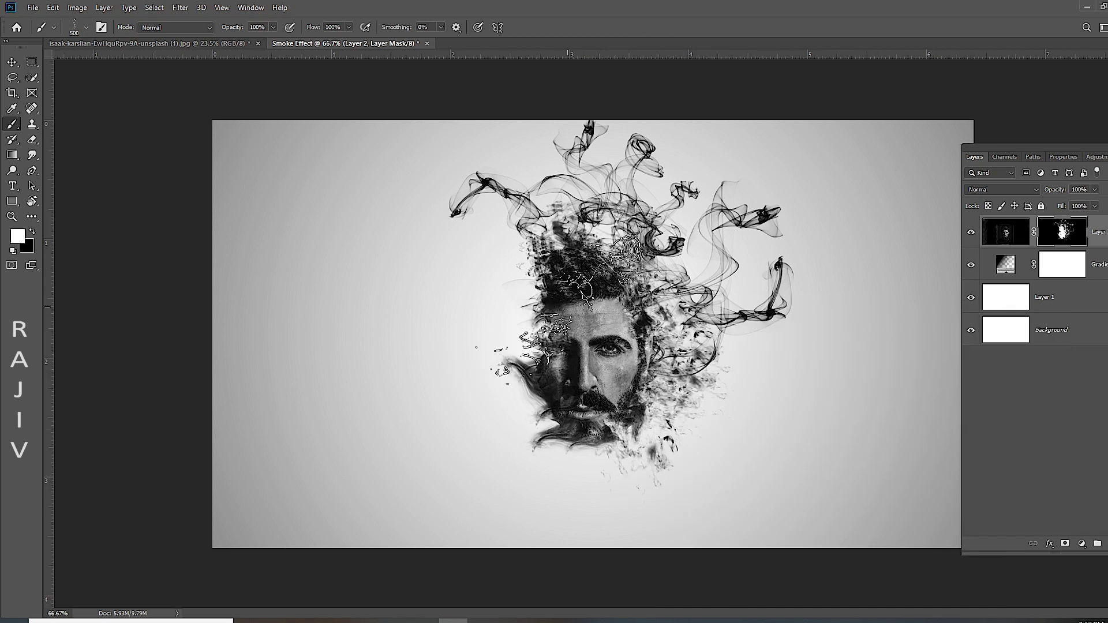
pyautogui.rightClick(614, 347)
pyautogui.click(568, 306)
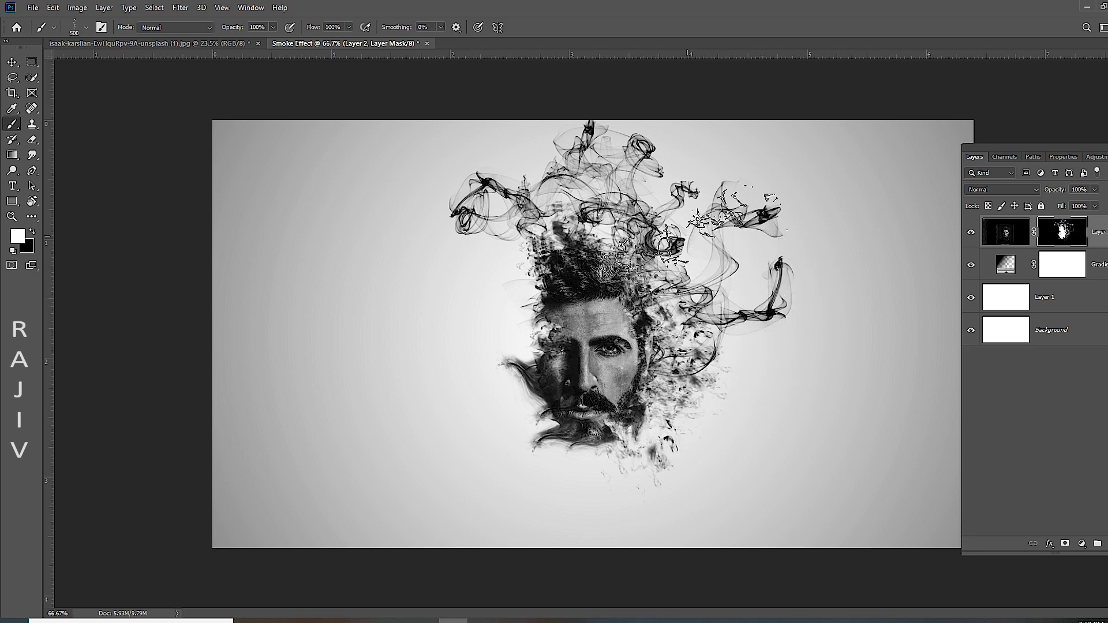
pyautogui.rightClick(738, 277)
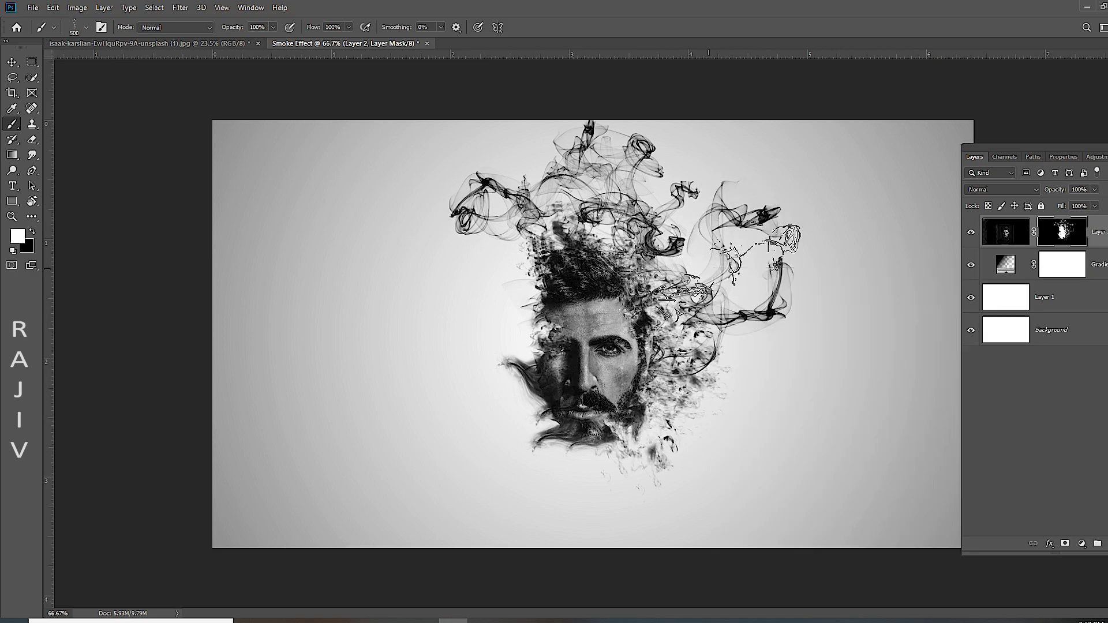
pyautogui.click(744, 260)
pyautogui.rightClick(678, 307)
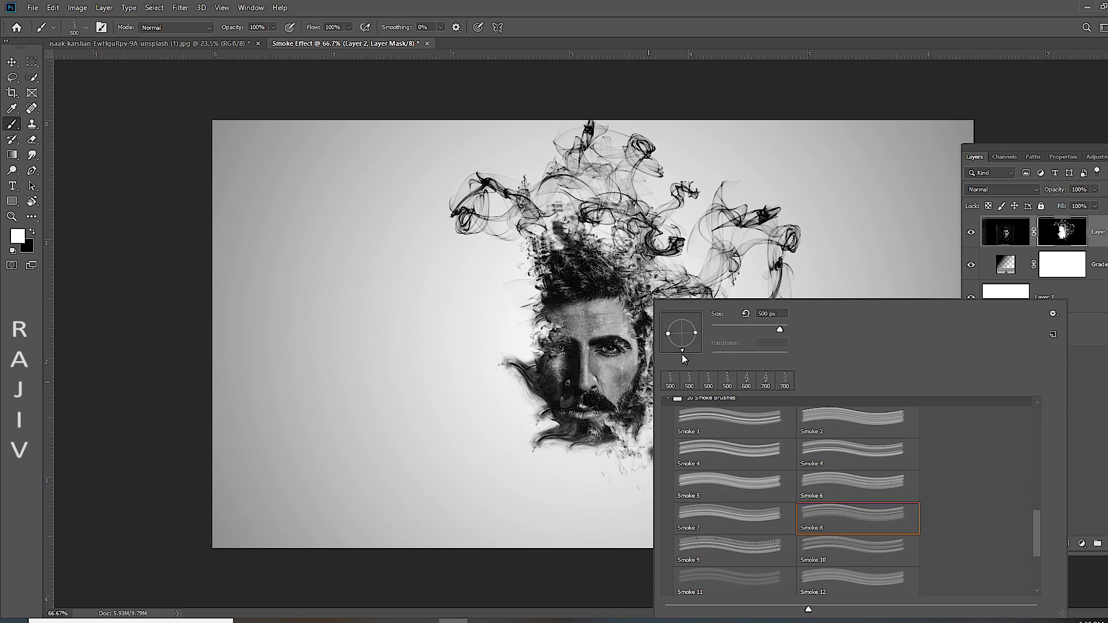
pyautogui.click(713, 398)
# Pick the Smoke 5 brush at 600 px and undo the stray smoke strands on the right
pyautogui.scroll(-1, 571, 316)
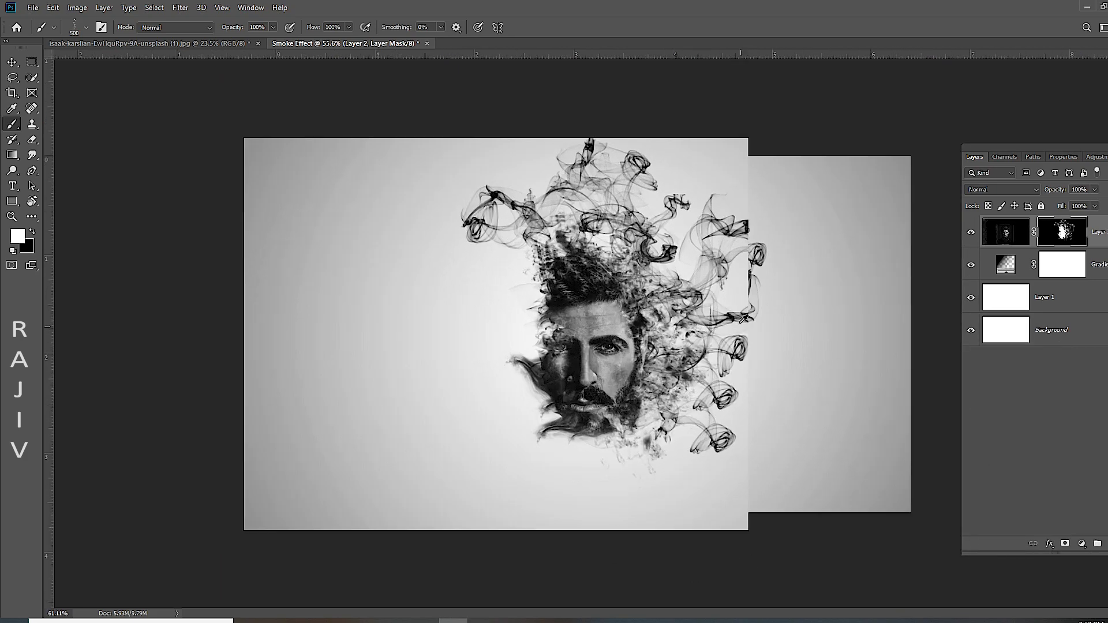
pyautogui.rightClick(667, 323)
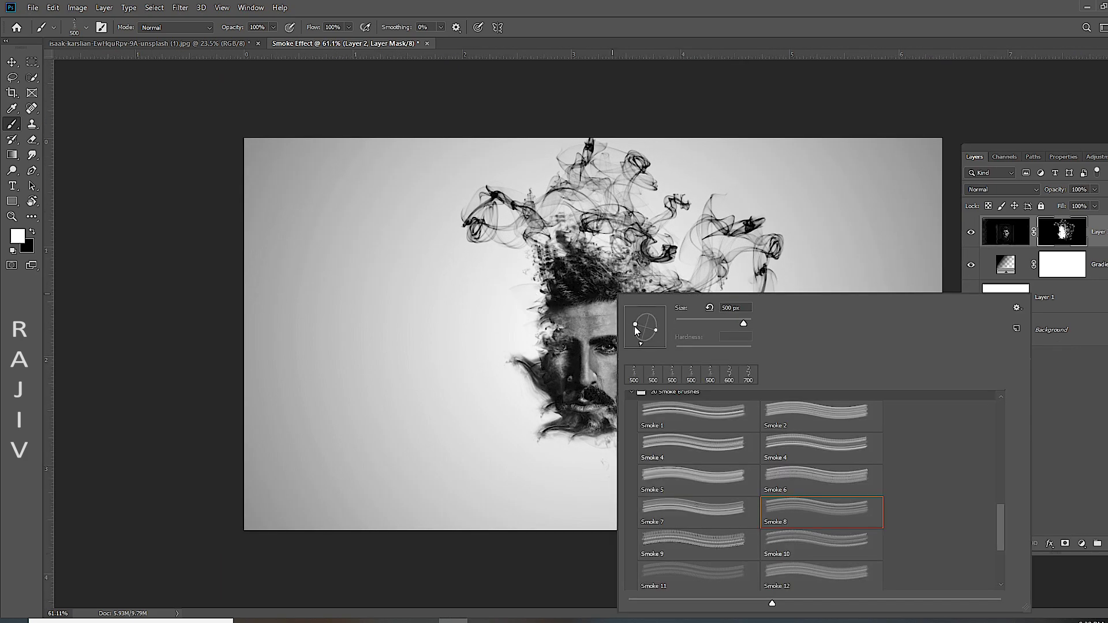
pyautogui.press('Escape')
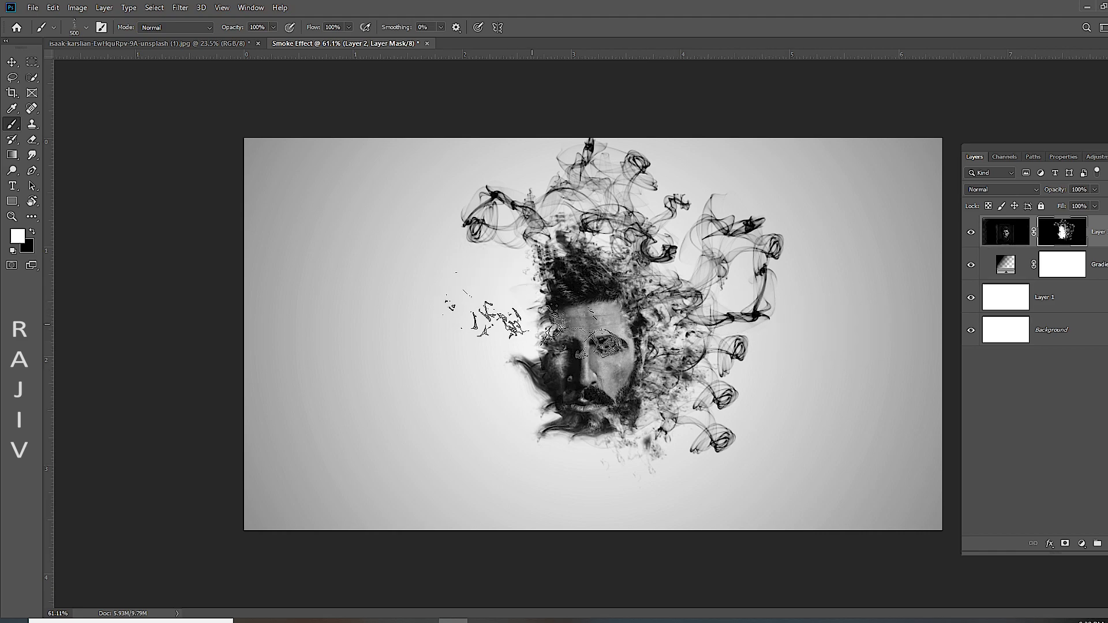
pyautogui.rightClick(605, 329)
pyautogui.doubleClick(668, 489)
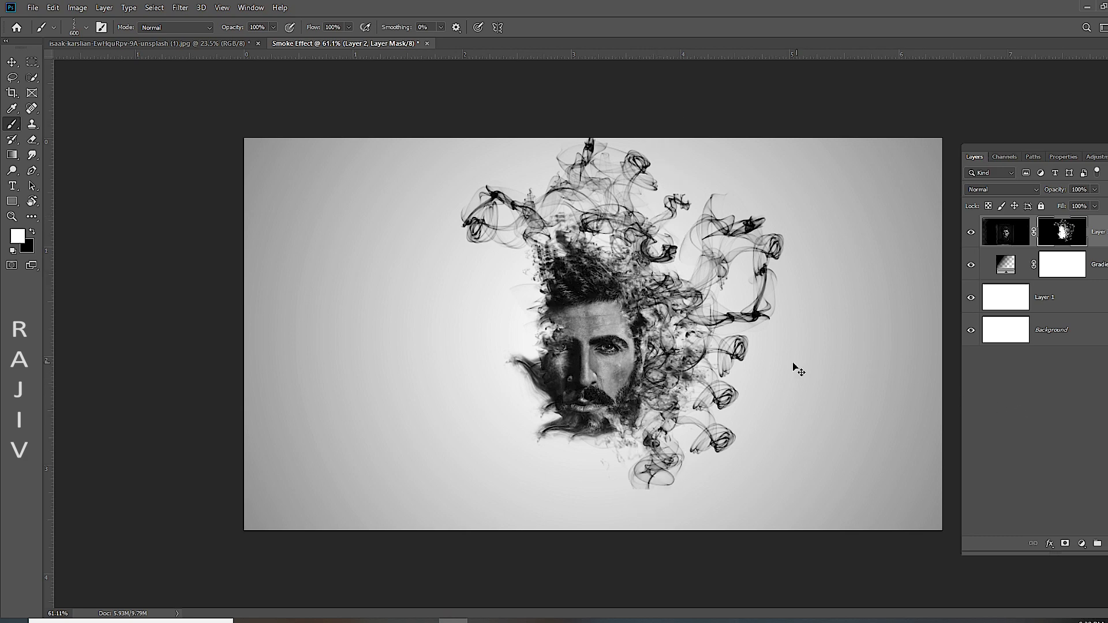
pyautogui.rightClick(729, 356)
pyautogui.press('Escape')
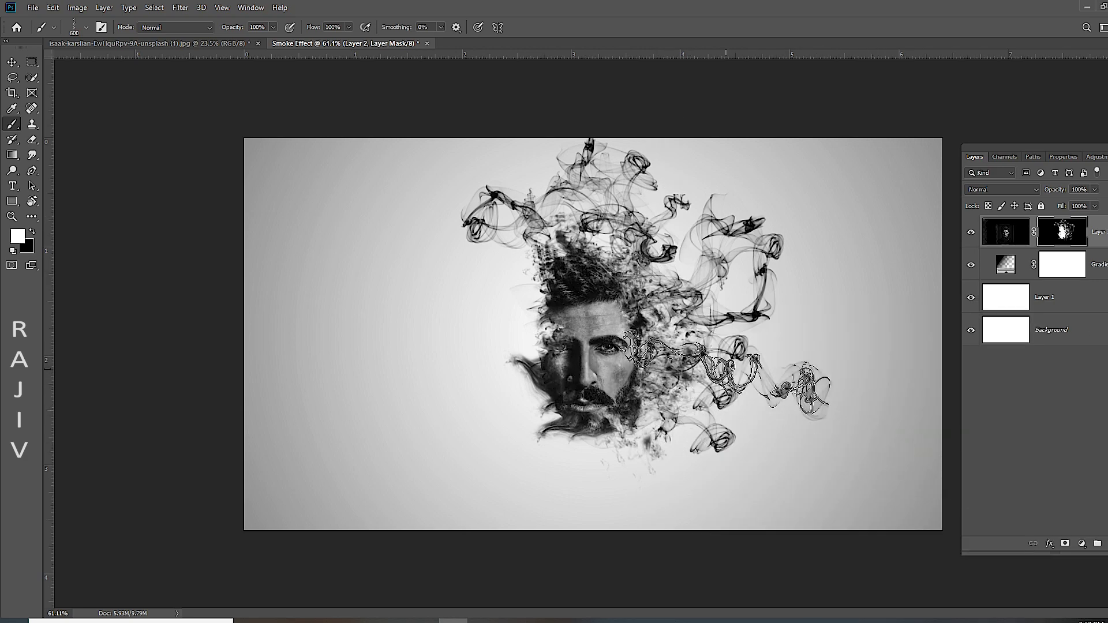
pyautogui.hotkey('ctrl', 'z')
# Try a very large smoke brush at about 100 px, then switch to the Smoke 01 brush
pyautogui.scroll(2, 635, 346)
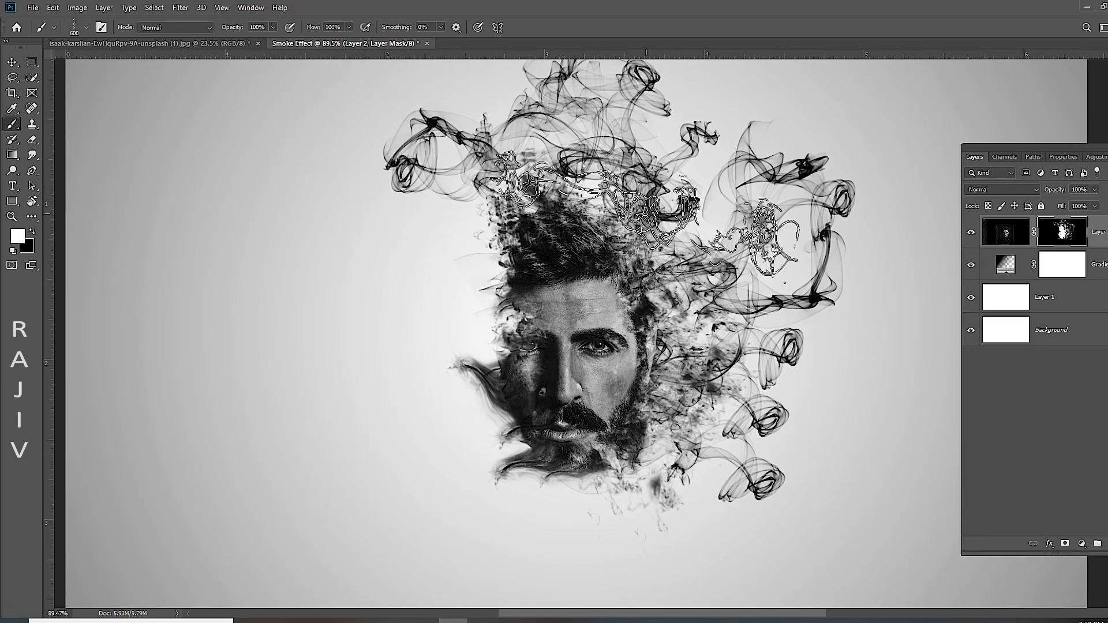
pyautogui.rightClick(637, 277)
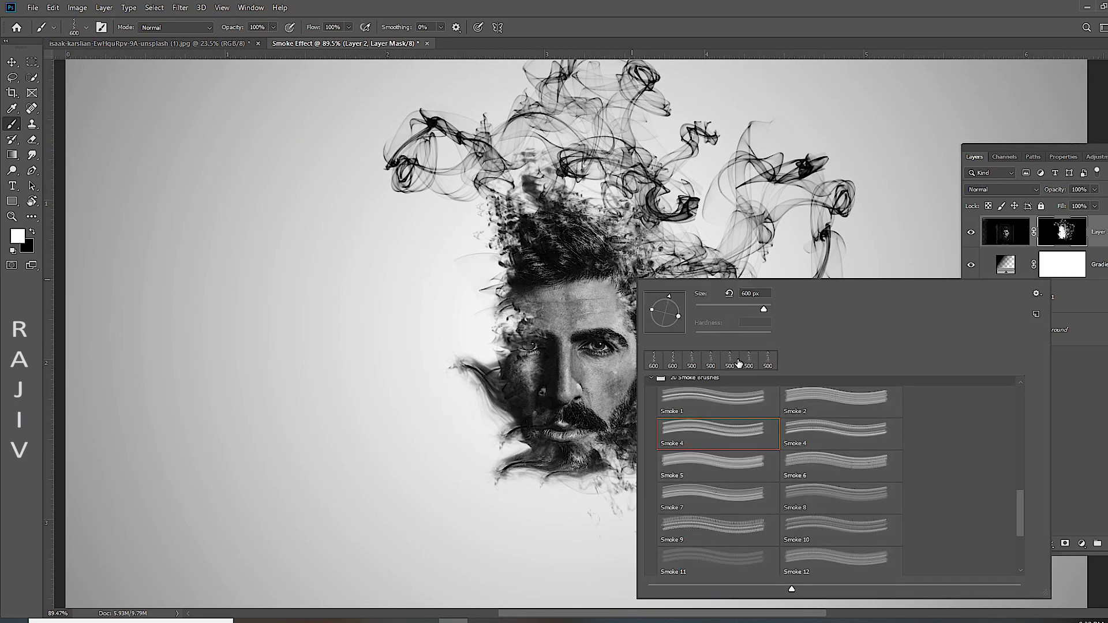
pyautogui.scroll(3, 831, 433)
pyautogui.doubleClick(750, 383)
pyautogui.press('[')
pyautogui.press('[')
pyautogui.press('[')
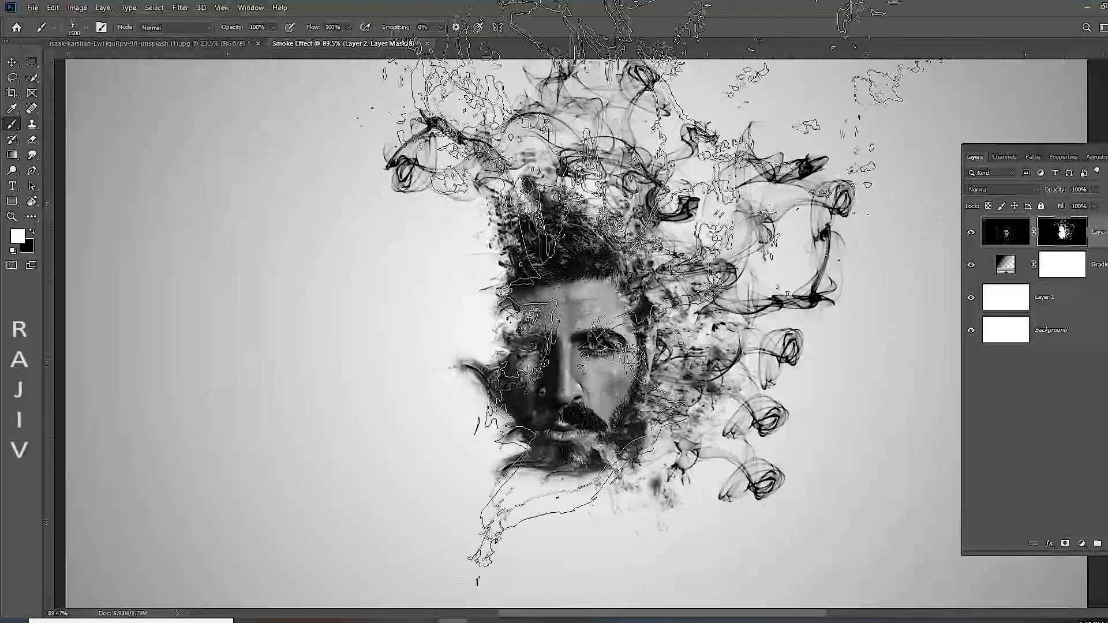
pyautogui.press(']')
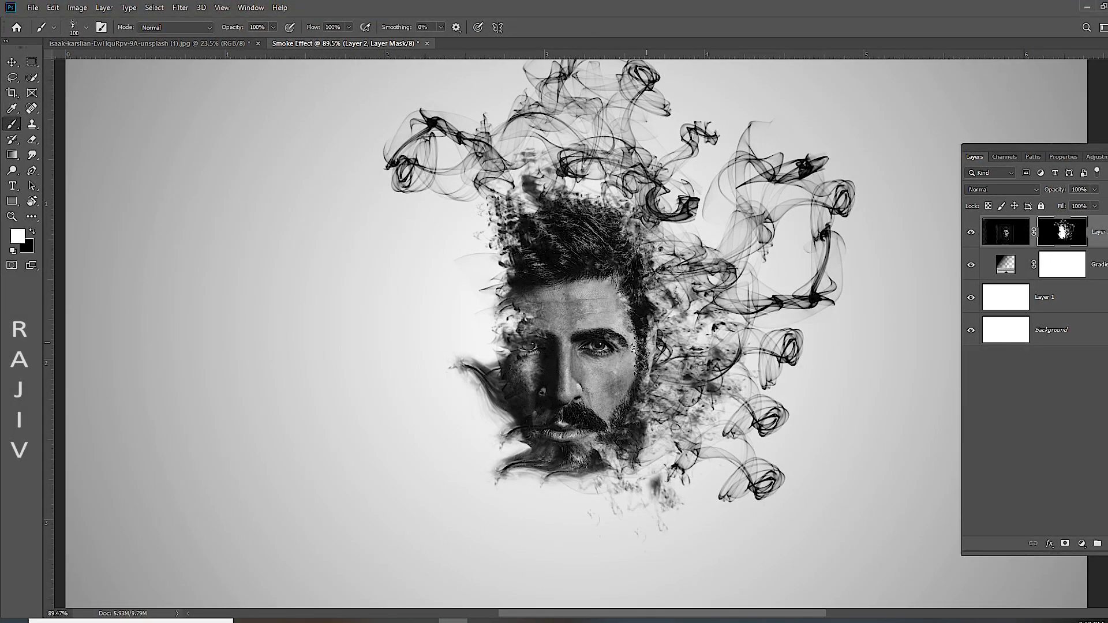
pyautogui.rightClick(632, 271)
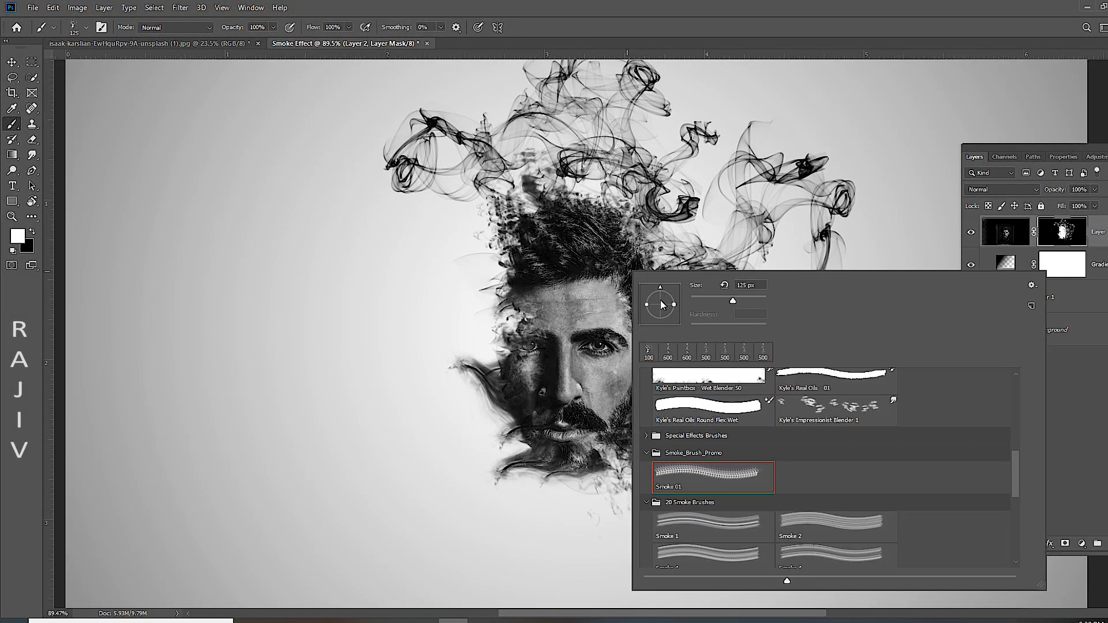
pyautogui.click(584, 319)
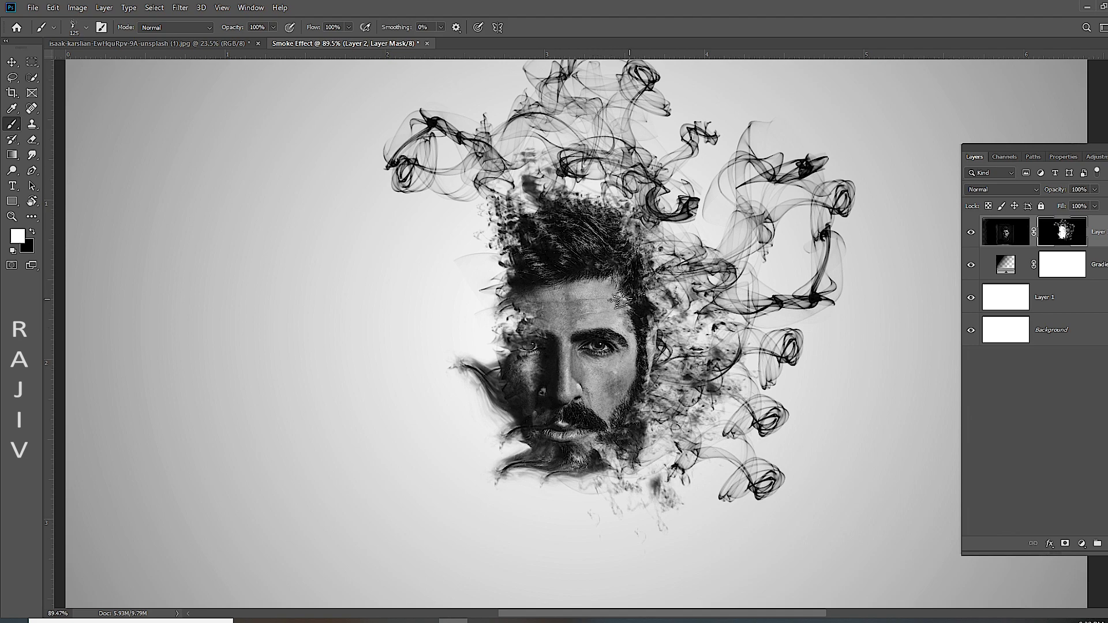
# Paint the beard's right side back in with a 250 px Smoke 01 brush
pyautogui.press(']')
pyautogui.press(']')
pyautogui.press(']')
pyautogui.press(']')
pyautogui.rightClick(632, 405)
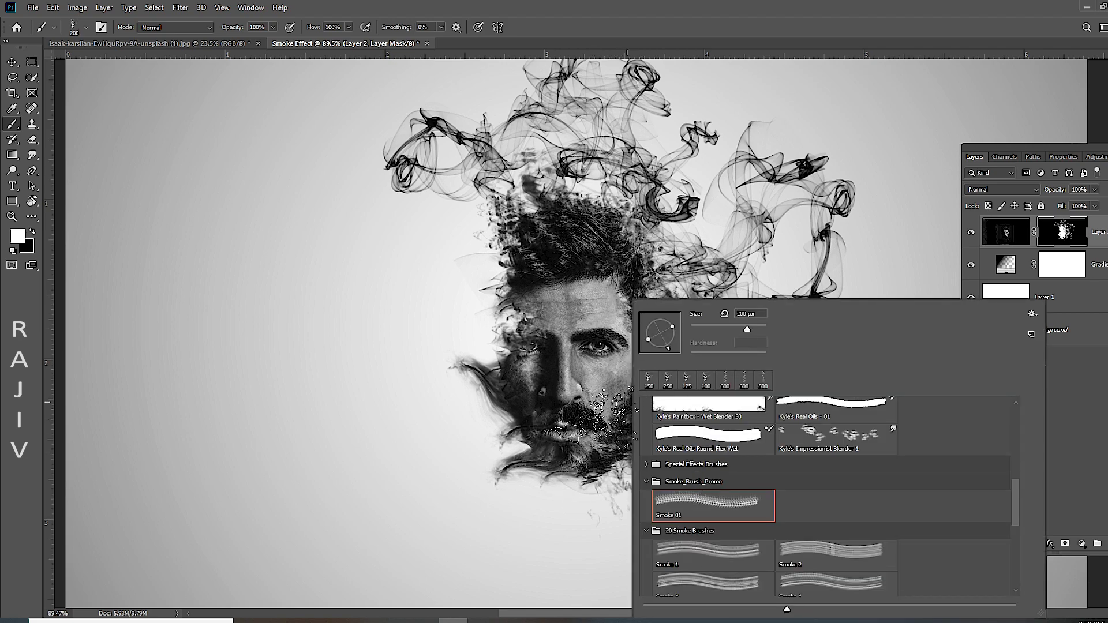
pyautogui.click(576, 462)
pyautogui.press(']')
pyautogui.moveTo(629, 462); pyautogui.dragTo(589, 398)
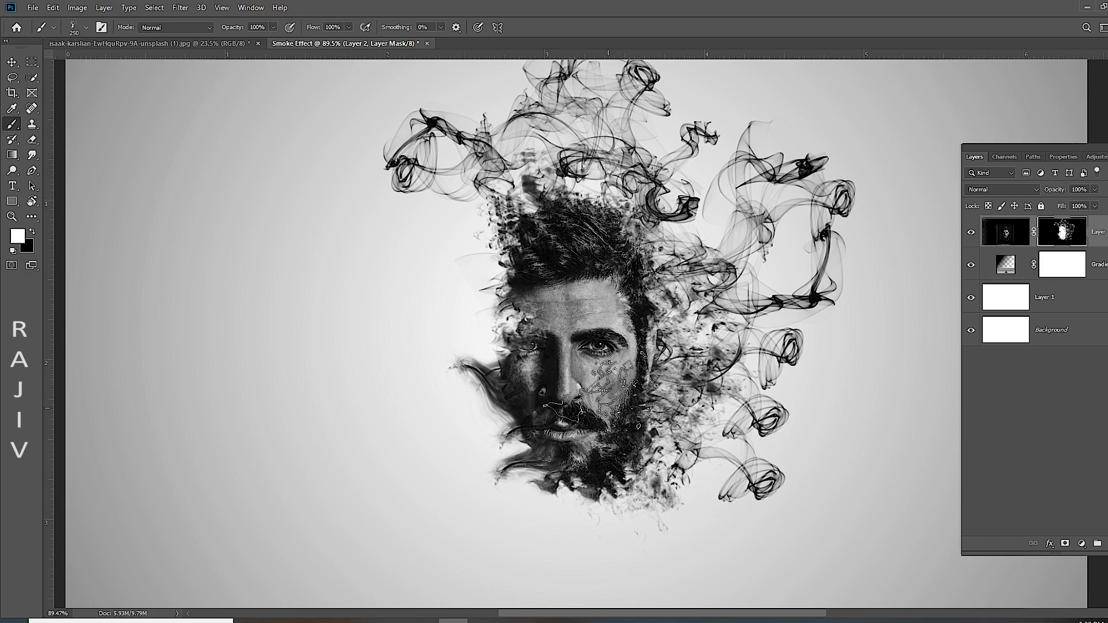
pyautogui.press(']')
pyautogui.hotkey('ctrl', '-')
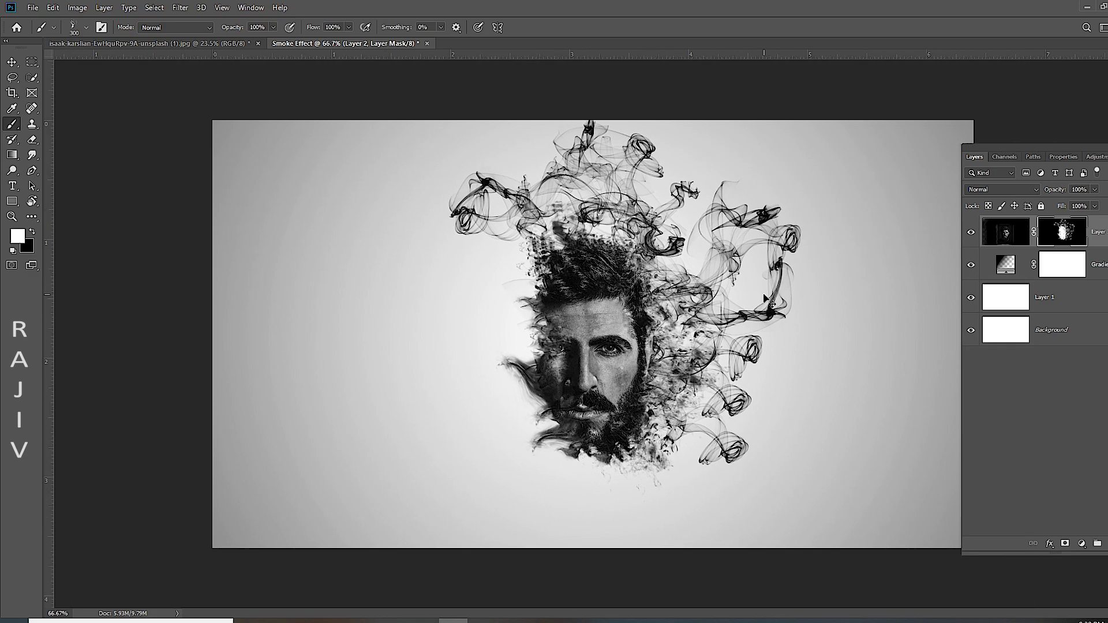
pyautogui.hotkey('ctrl', '+')
pyautogui.hotkey('ctrl', '-')
pyautogui.scroll(4, 642, 312)
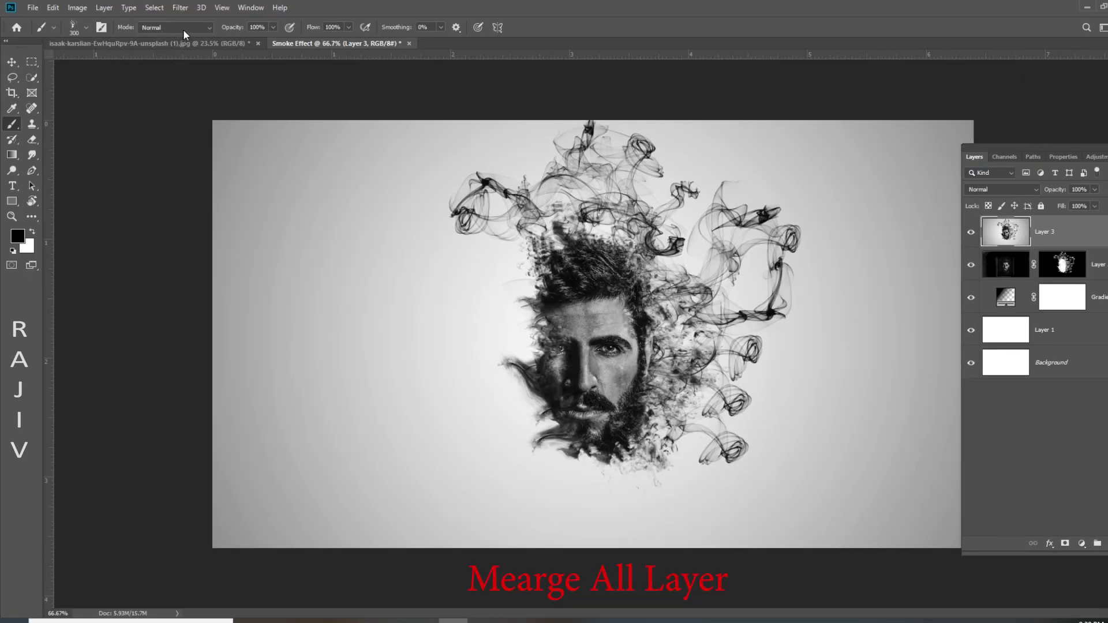
# In the Camera Raw Filter, add a slight warm shadow tint with split-toning balance +18
pyautogui.click(180, 8)
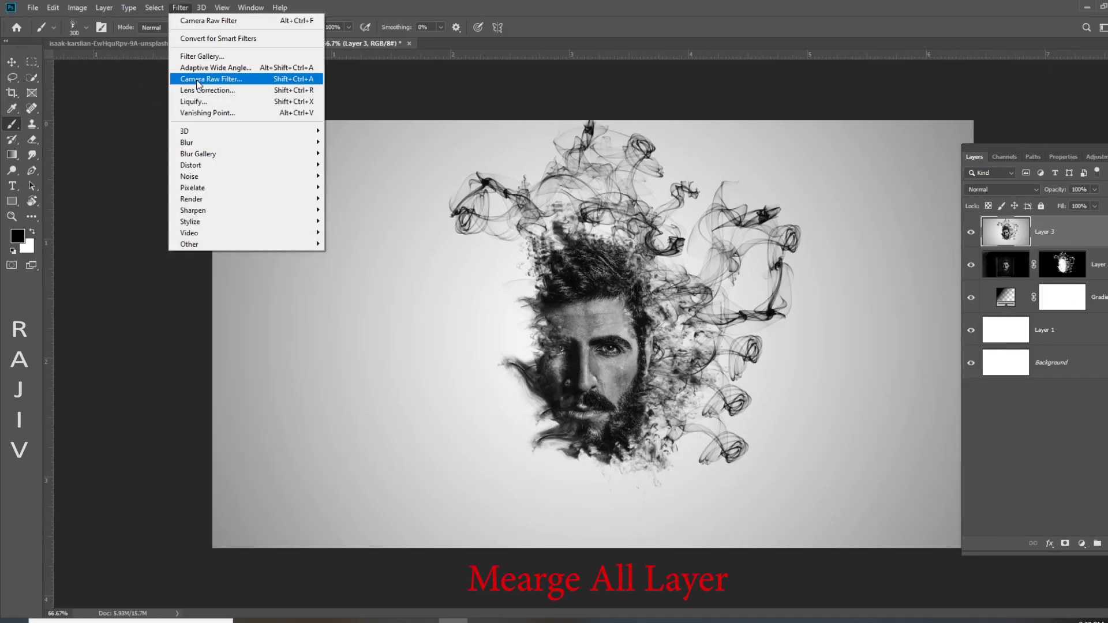
pyautogui.click(208, 76)
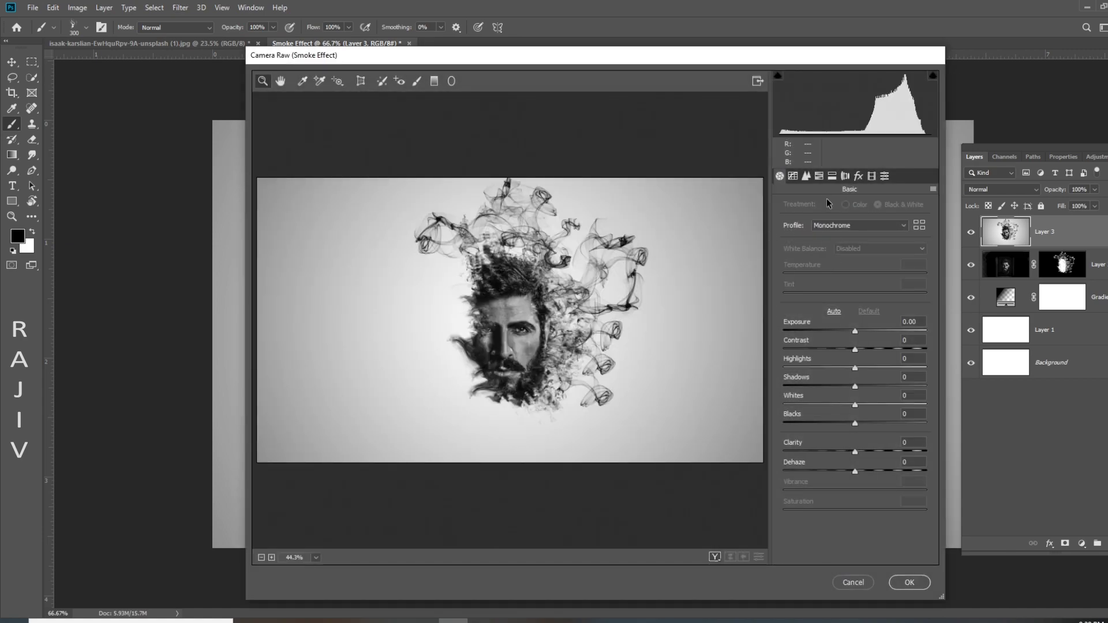
pyautogui.click(831, 176)
pyautogui.moveTo(794, 335); pyautogui.dragTo(794, 334)
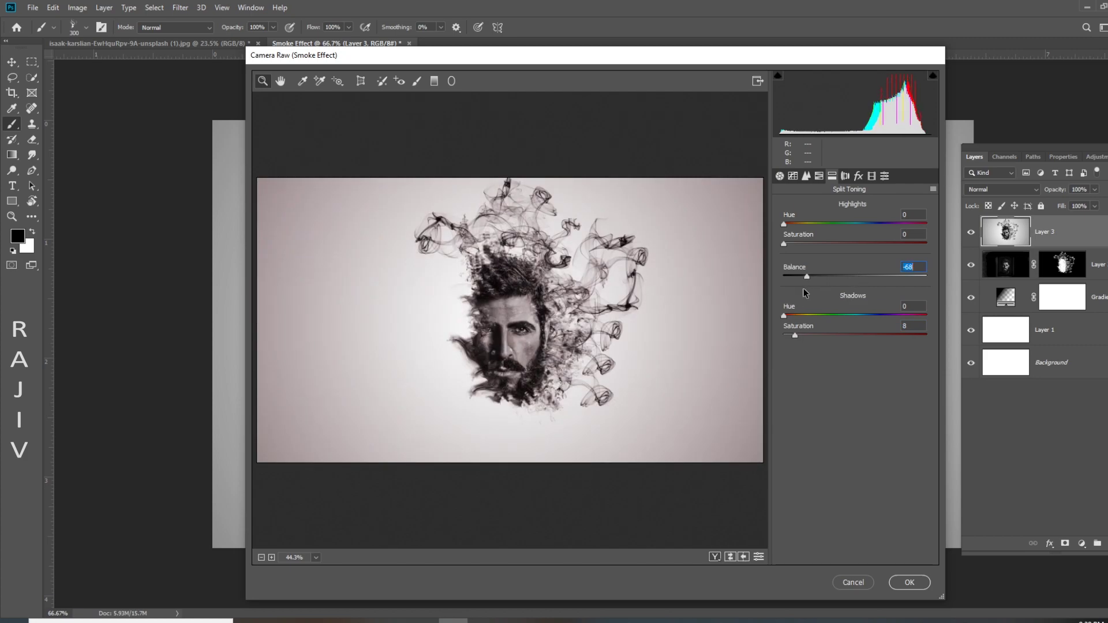
pyautogui.moveTo(805, 278); pyautogui.dragTo(943, 291)
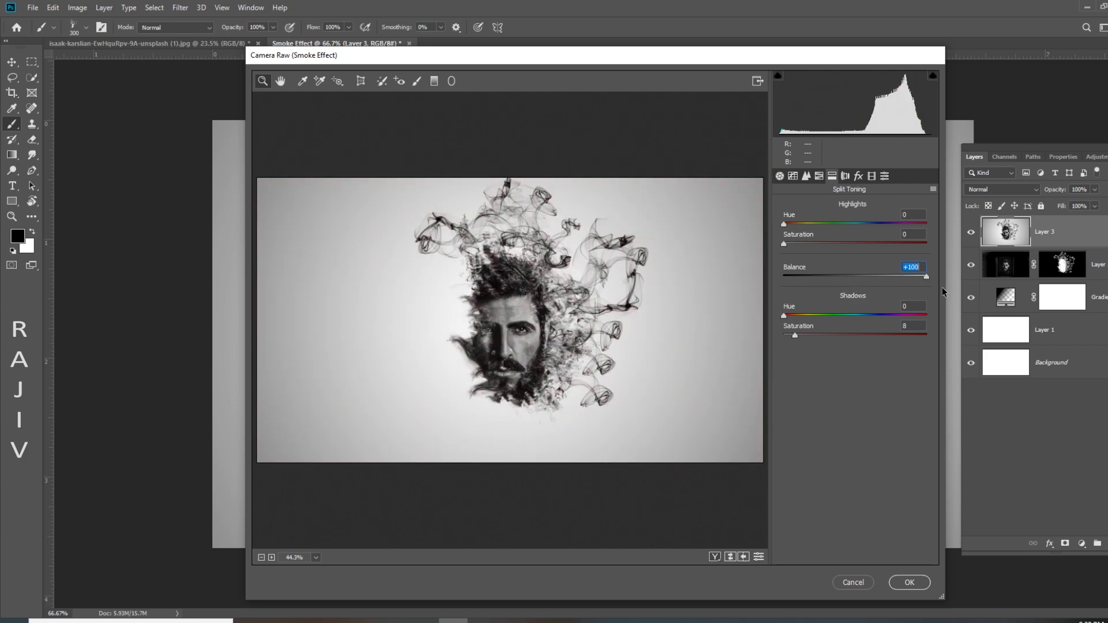
pyautogui.moveTo(876, 292); pyautogui.dragTo(863, 290)
# Check sharpening, raise Clarity to +24 and apply the Camera Raw grade
pyautogui.click(805, 177)
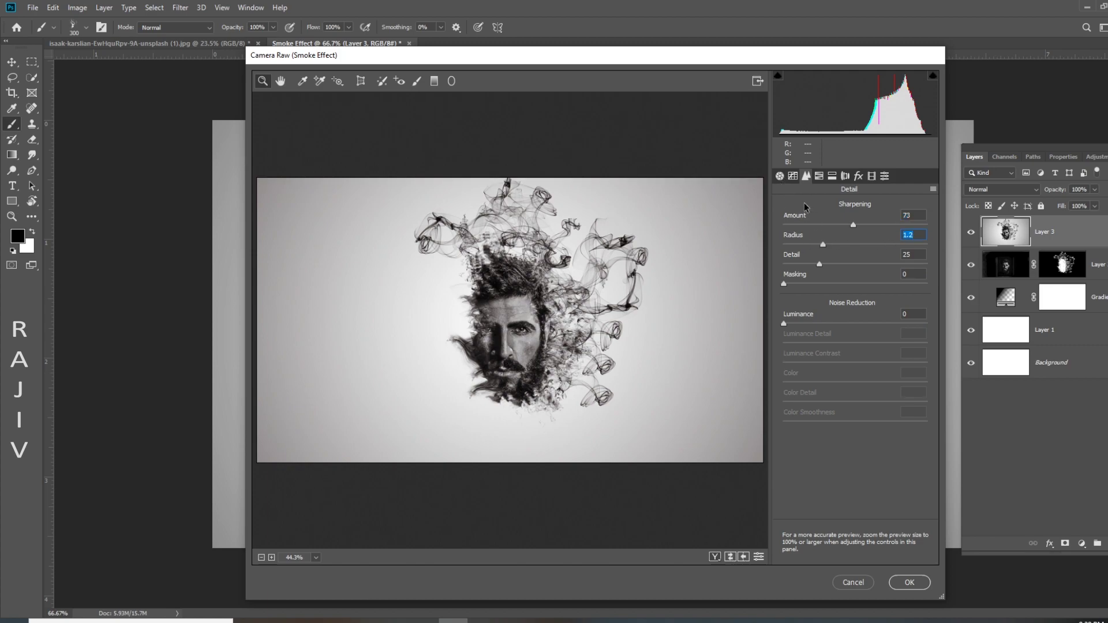
pyautogui.click(780, 176)
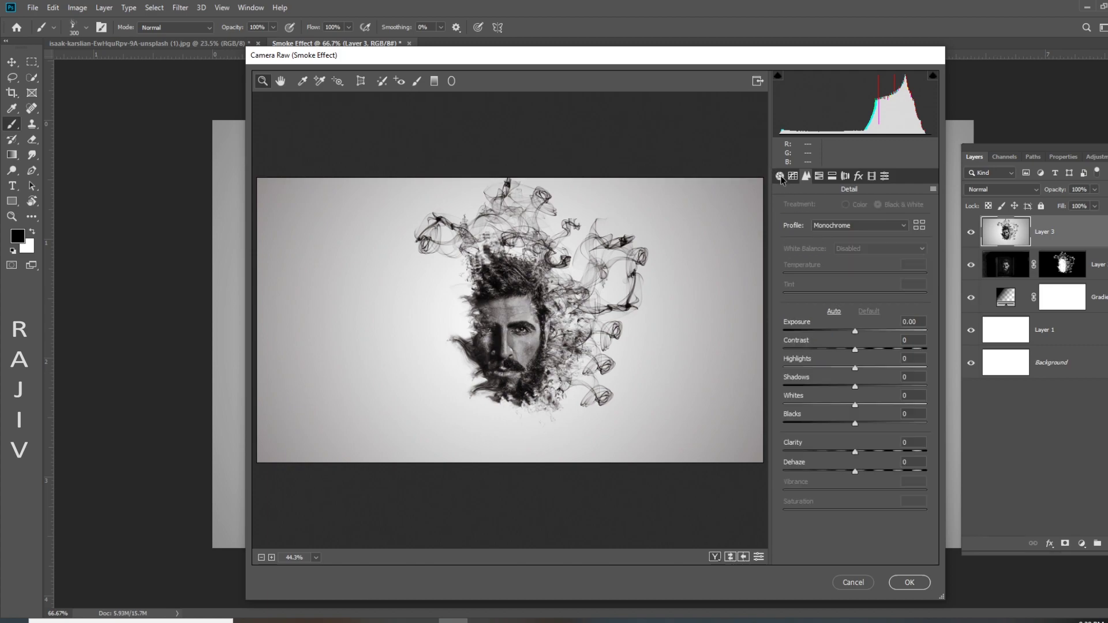
pyautogui.moveTo(861, 453)
pyautogui.mouseDown()
pyautogui.moveTo(884, 452)
pyautogui.moveTo(871, 455)
pyautogui.mouseUp()
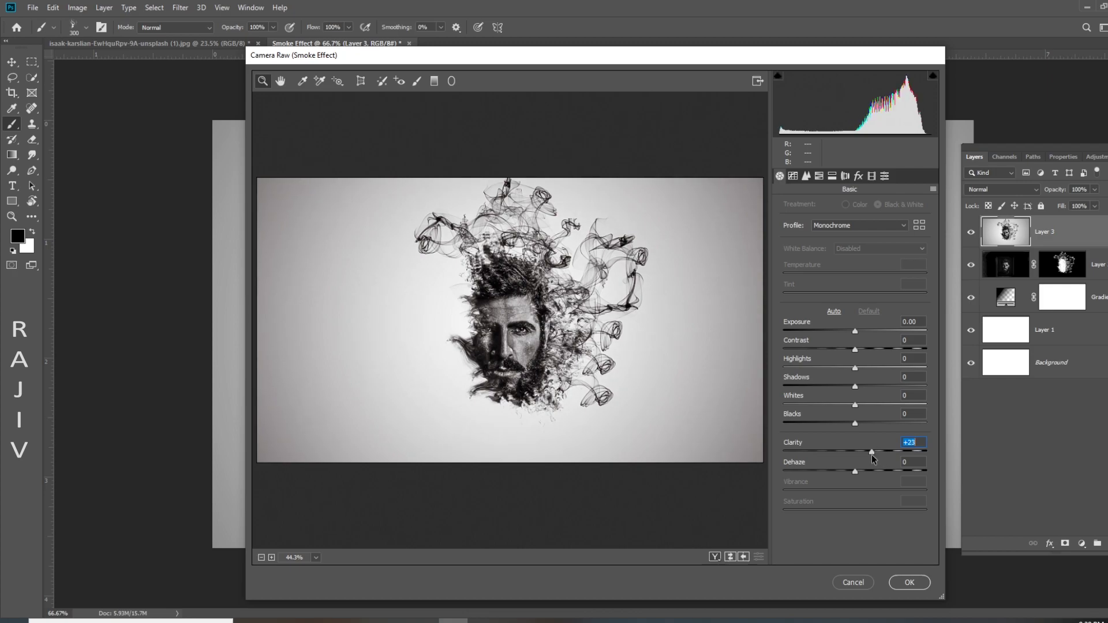
pyautogui.press('Return')
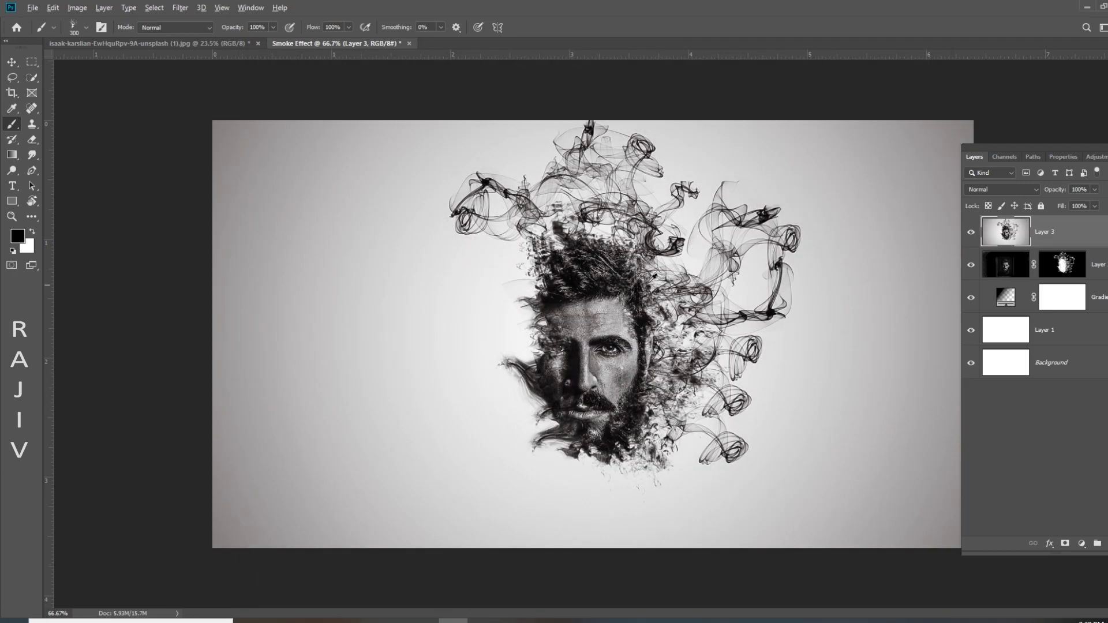
# Type the grey SMOKE title left of the face and nudge it right
pyautogui.scroll(3, 655, 275)
pyautogui.scroll(-1, 654, 276)
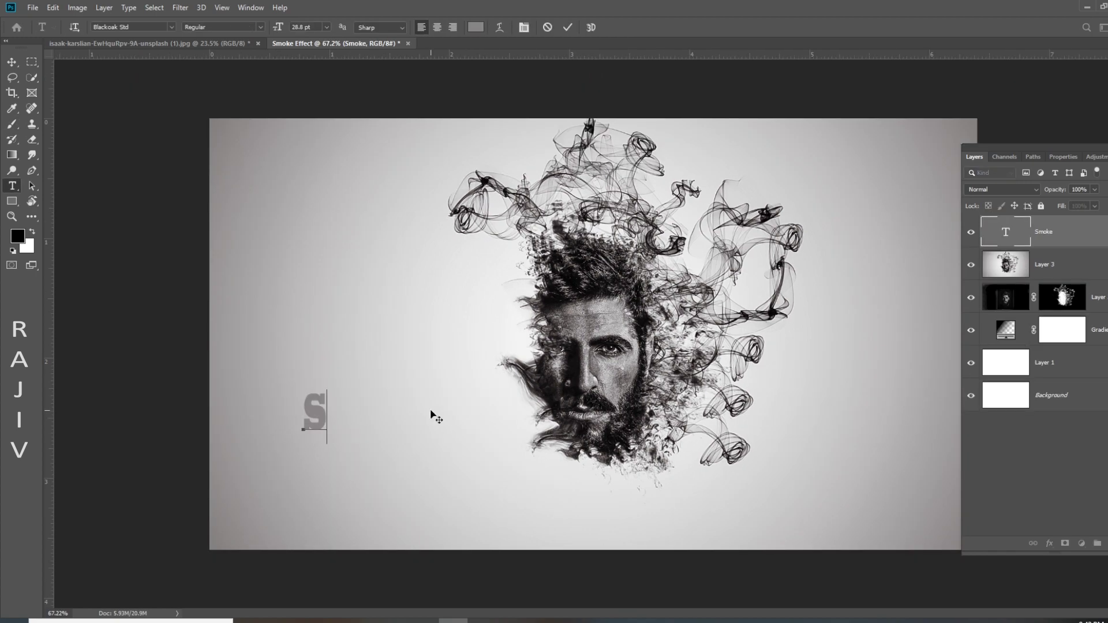
pyautogui.write('MOKE')
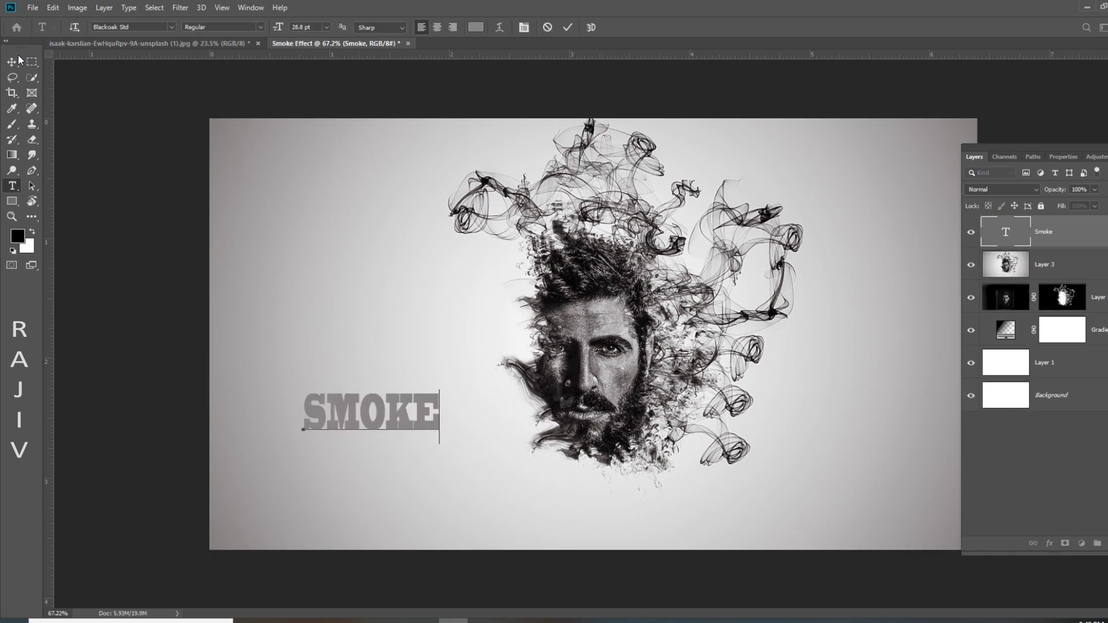
pyautogui.click(19, 59)
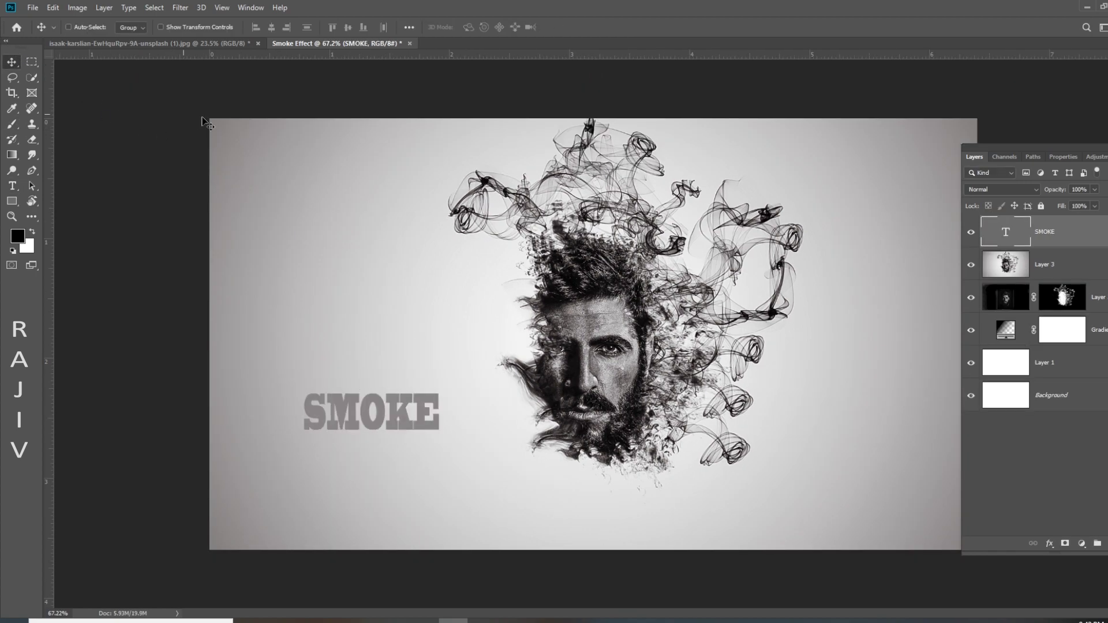
pyautogui.moveTo(387, 410); pyautogui.dragTo(414, 411)
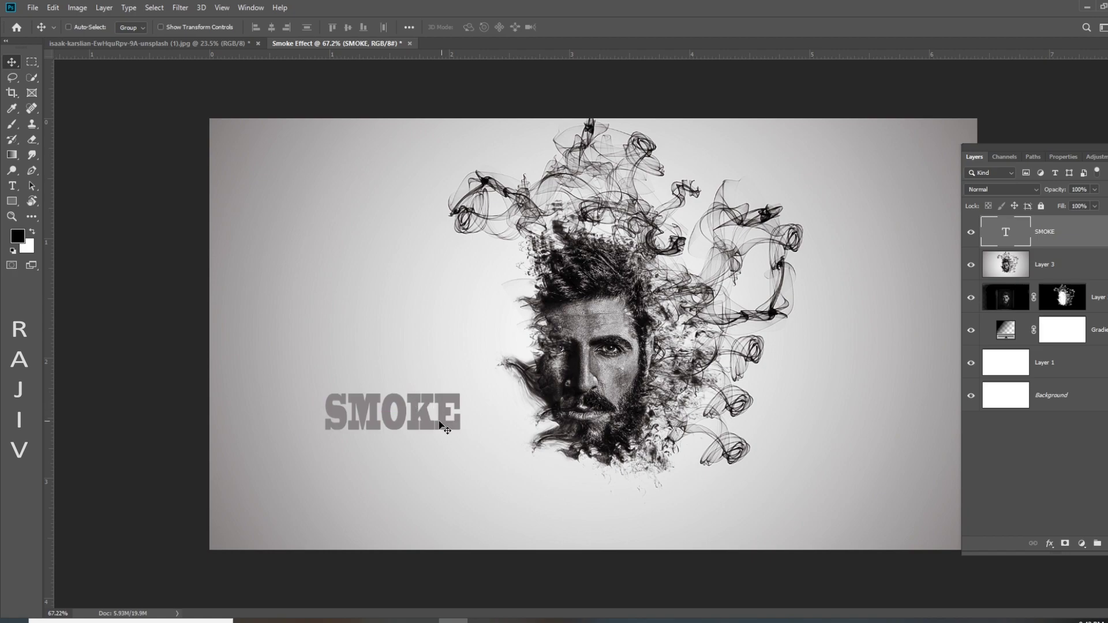
# Squash the SMOKE text vertically with Free Transform
pyautogui.hotkey('ctrl', 't')
pyautogui.moveTo(392, 390); pyautogui.dragTo(393, 397)
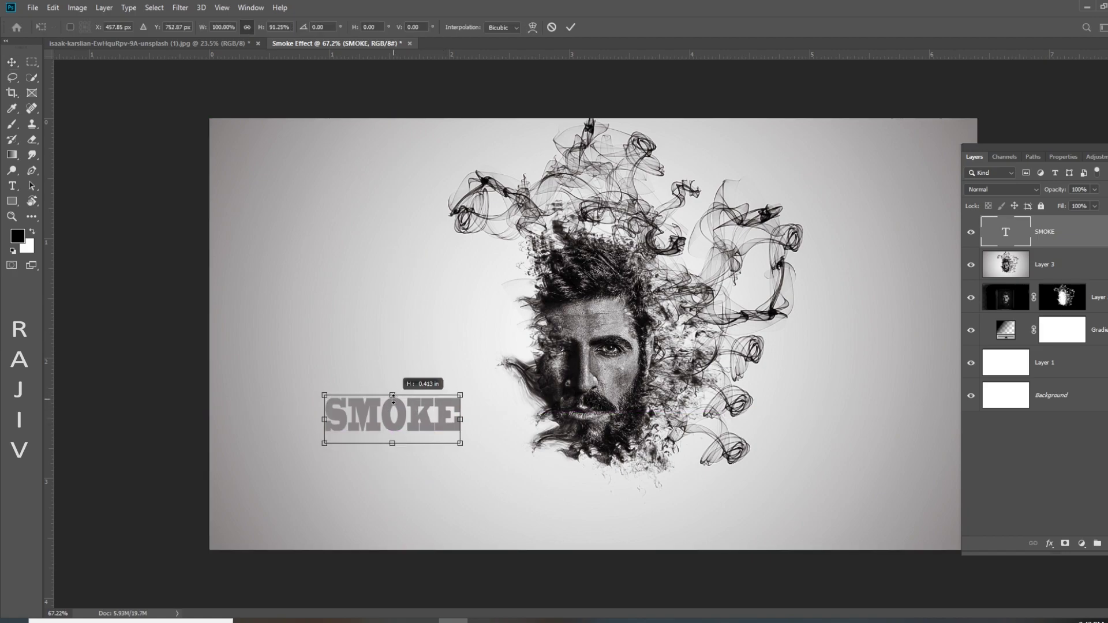
pyautogui.press('Return')
pyautogui.scroll(2, 409, 409)
pyautogui.scroll(-1, 410, 410)
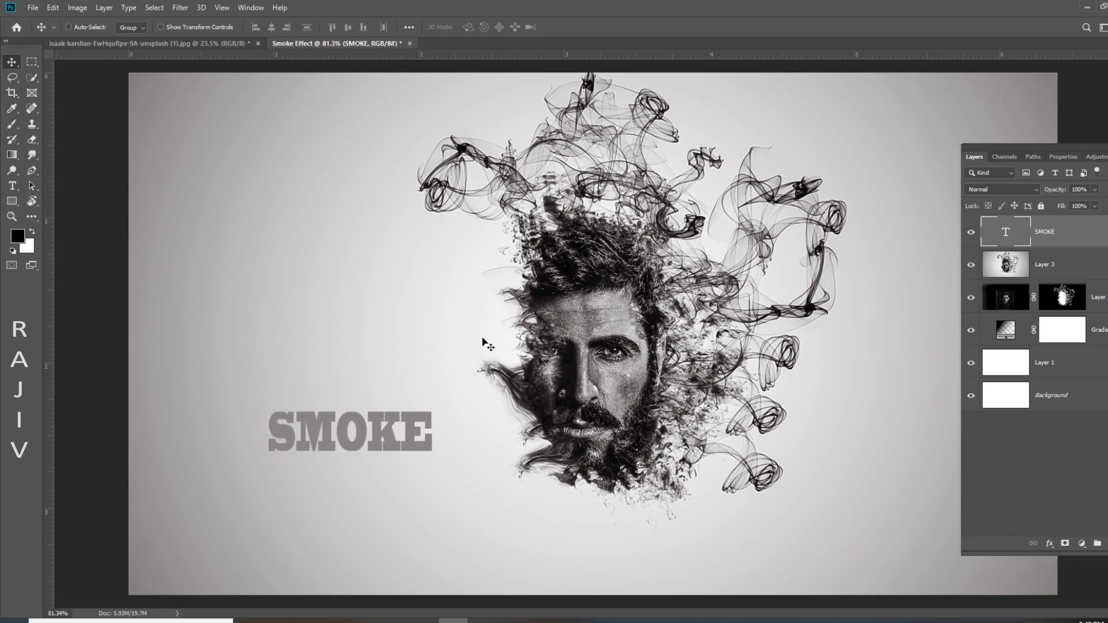
pyautogui.press('b')
pyautogui.rightClick(584, 336)
# Stamp 400 px smoke wisps across the SMOKE text, redoing the first stamp on the left
pyautogui.press('Escape')
pyautogui.rightClick(500, 339)
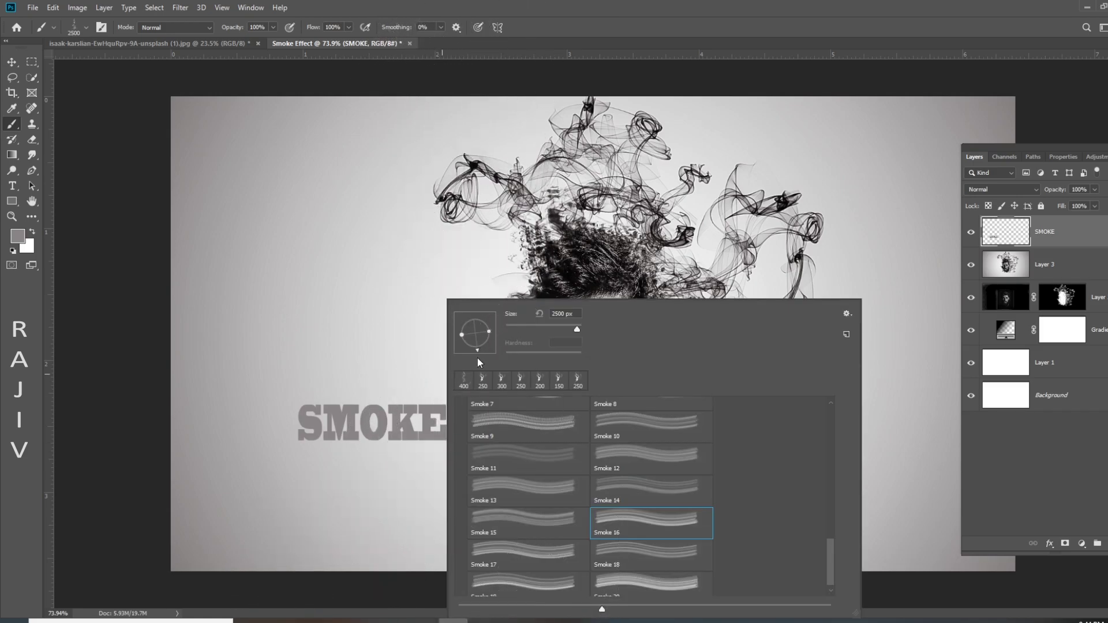
pyautogui.doubleClick(463, 381)
pyautogui.click(352, 404)
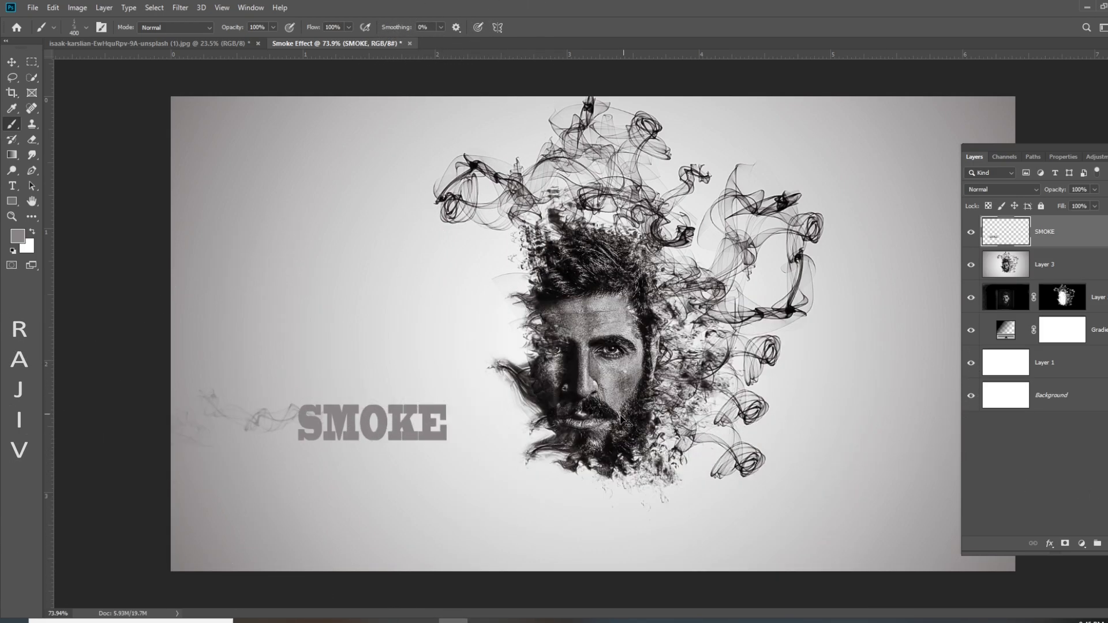
pyautogui.click(366, 420)
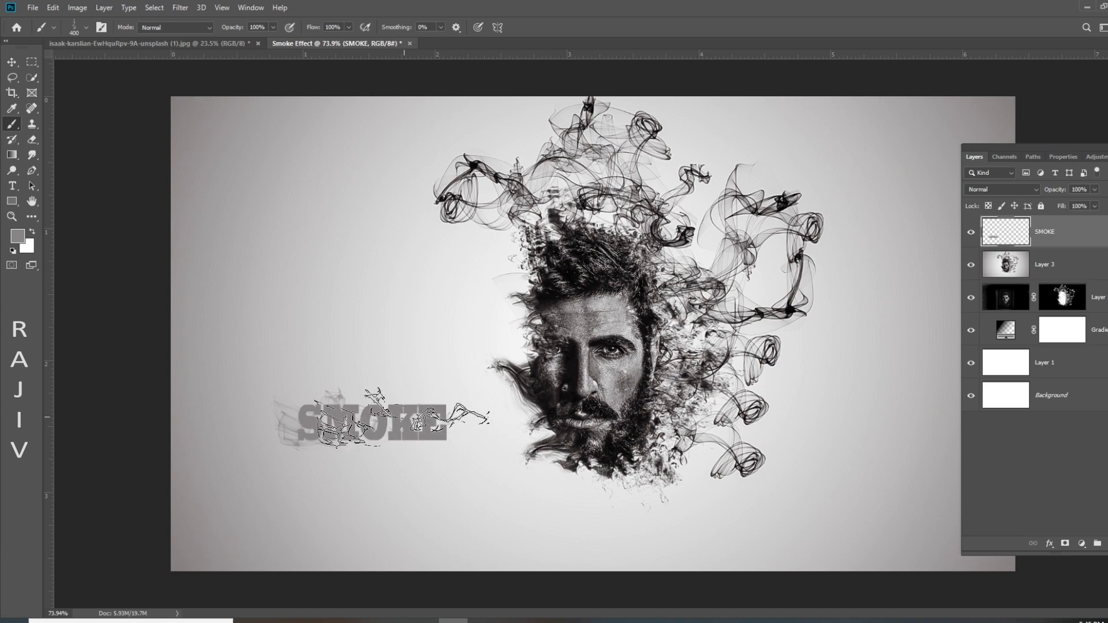
pyautogui.hotkey('ctrl', 'z')
pyautogui.click(383, 415)
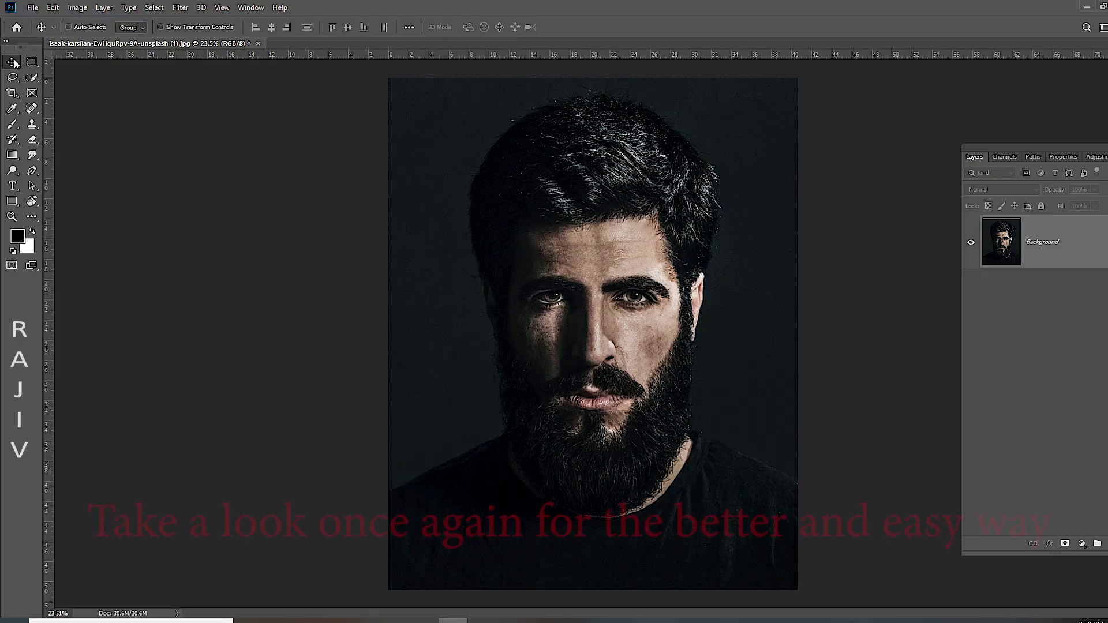
# Create a new 1920×1080 px, 300 ppi white document named Smoke Effect
pyautogui.hotkey('ctrl', 'n')
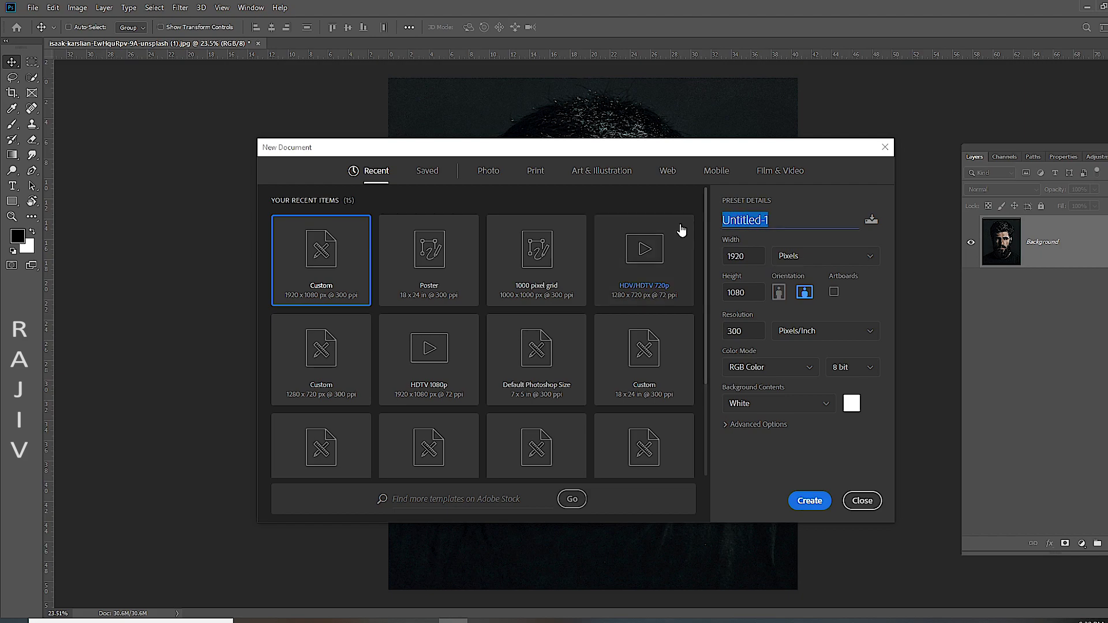
pyautogui.press('BackSpace')
pyautogui.write('Smoke Effect')
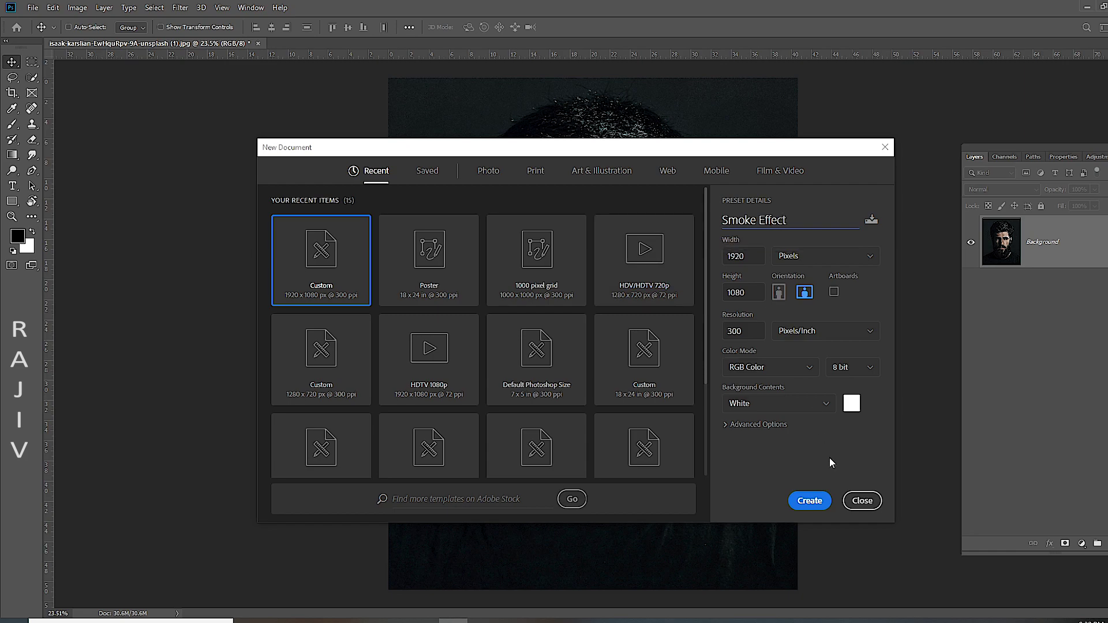
pyautogui.click(812, 500)
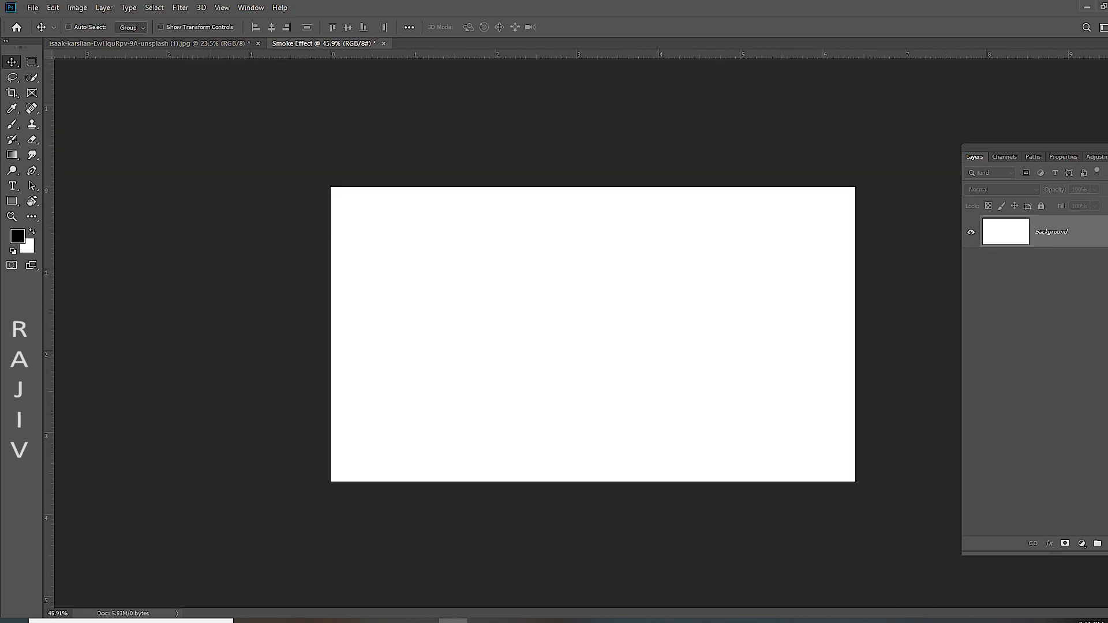
# Duplicate the background and add a reversed radial gradient fill scaled to 451%
pyautogui.hotkey('ctrl', 'j')
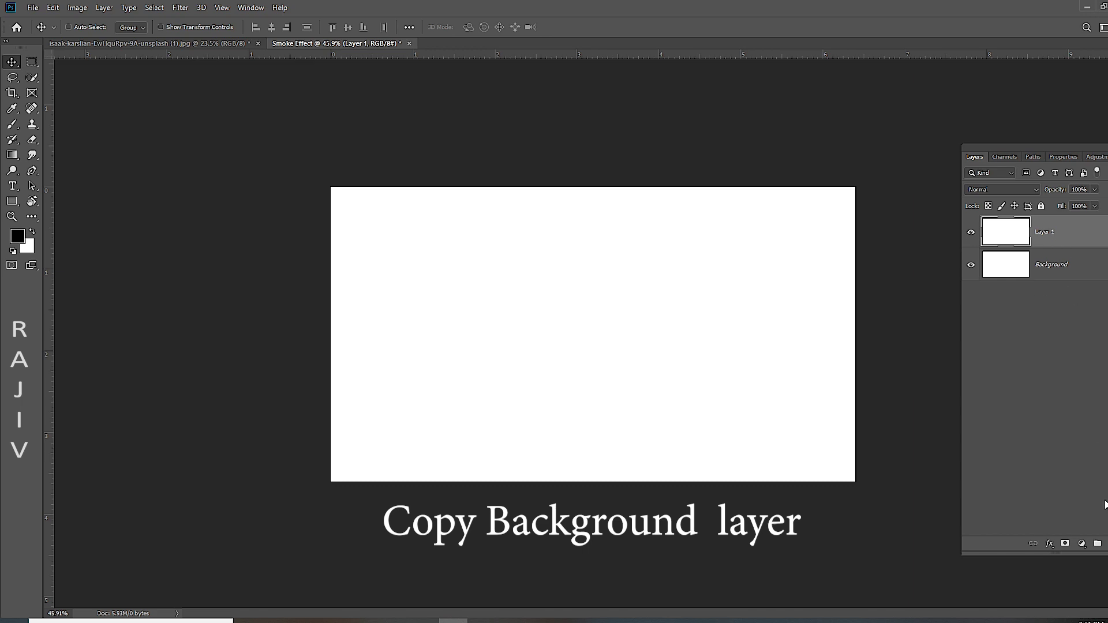
pyautogui.click(1081, 543)
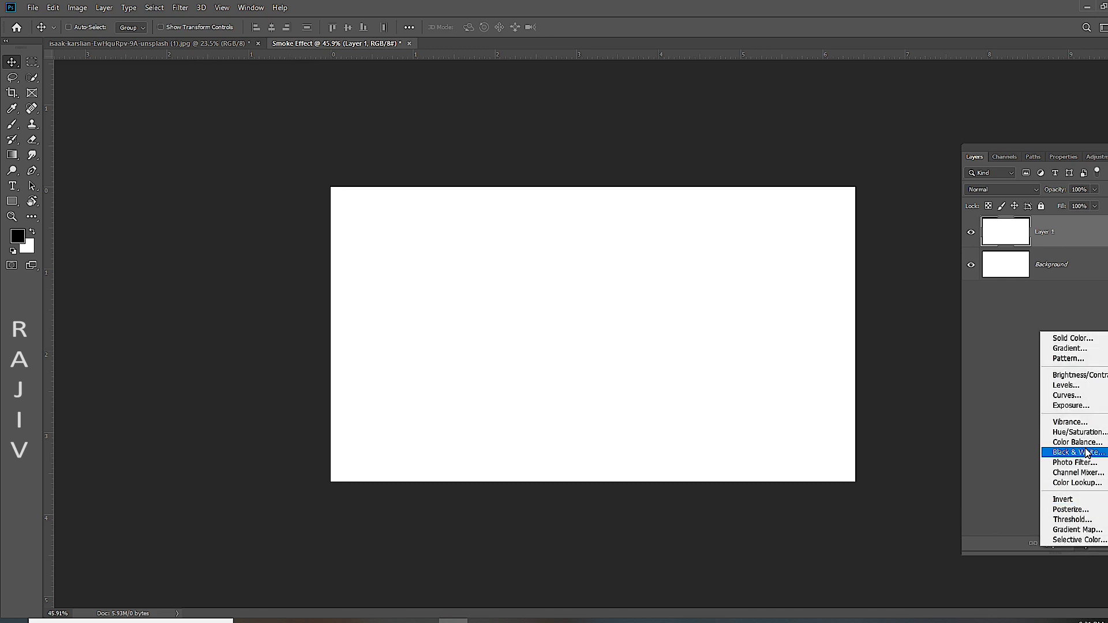
pyautogui.click(1079, 348)
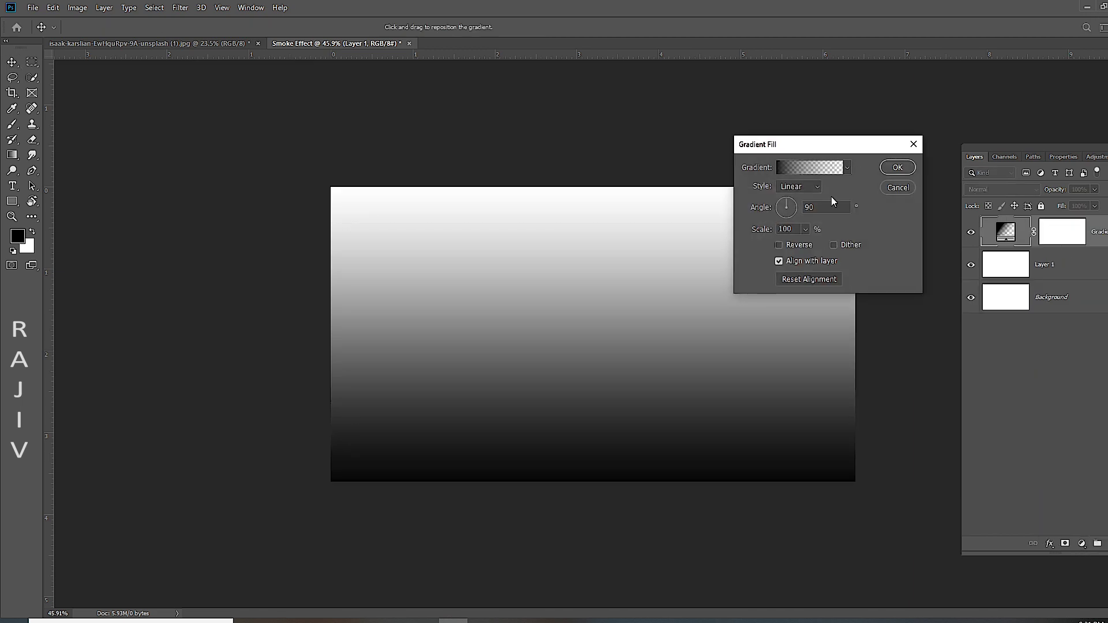
pyautogui.click(815, 169)
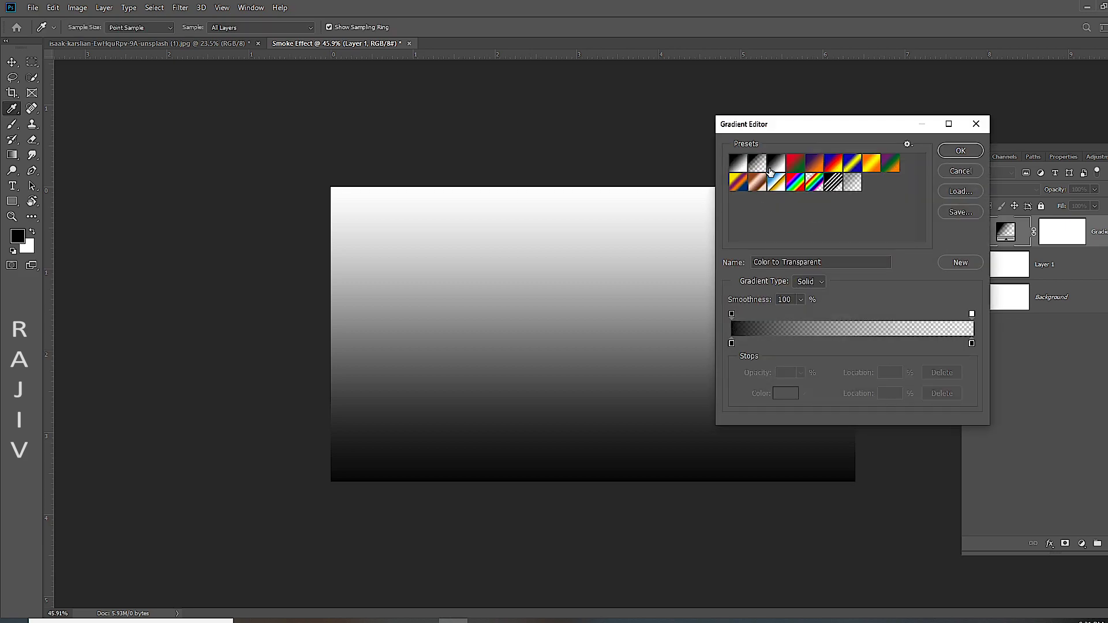
pyautogui.click(949, 153)
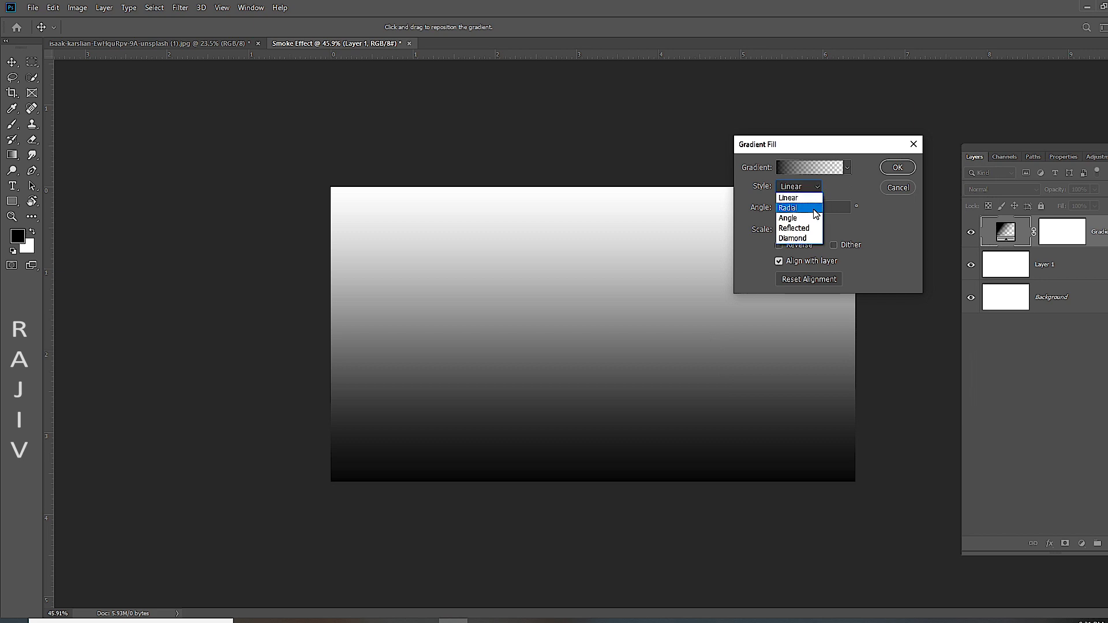
pyautogui.click(816, 208)
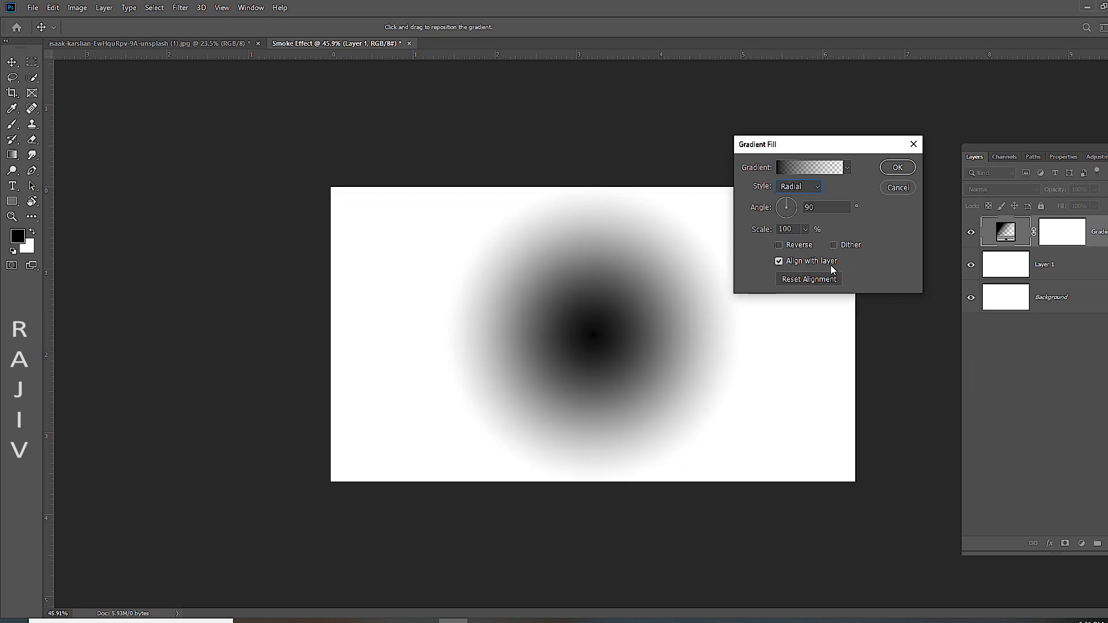
pyautogui.click(779, 245)
pyautogui.click(806, 230)
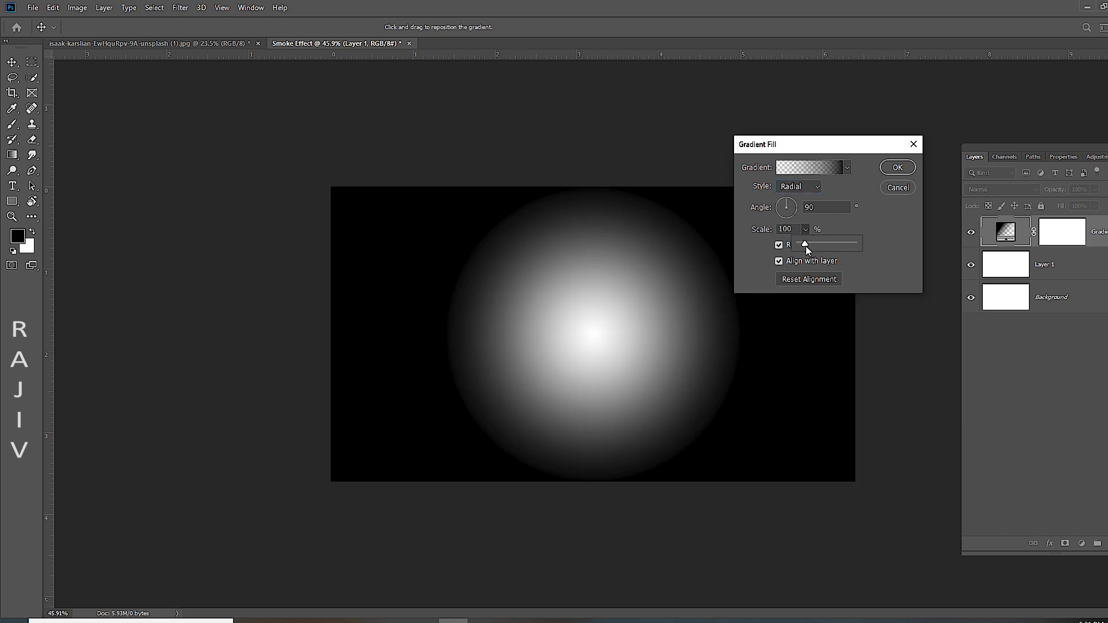
pyautogui.moveTo(806, 246); pyautogui.dragTo(824, 243)
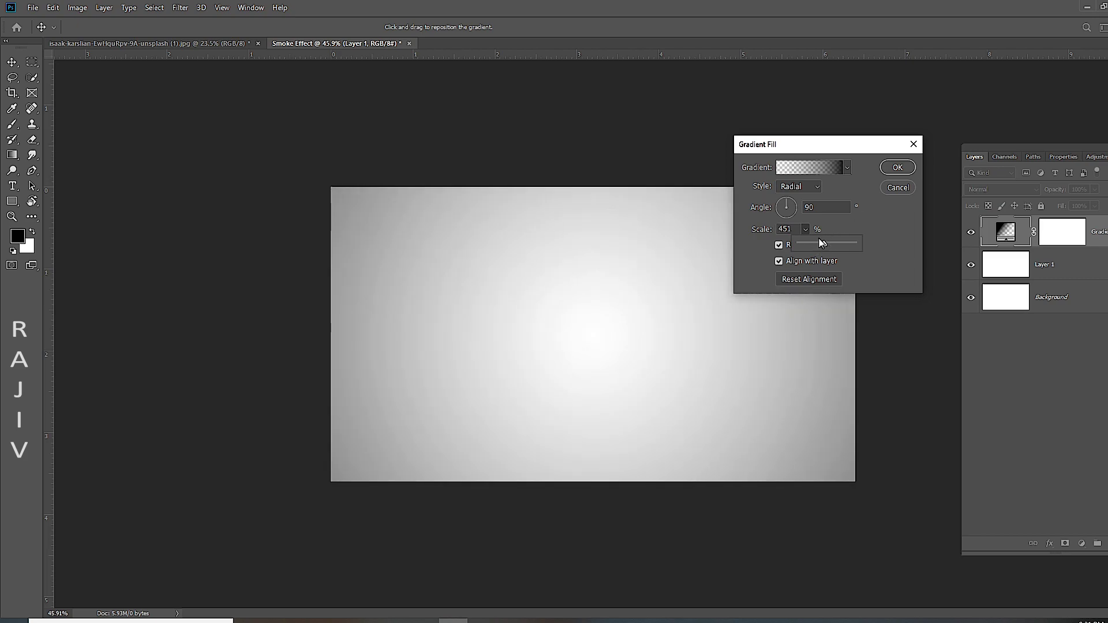
pyautogui.click(896, 168)
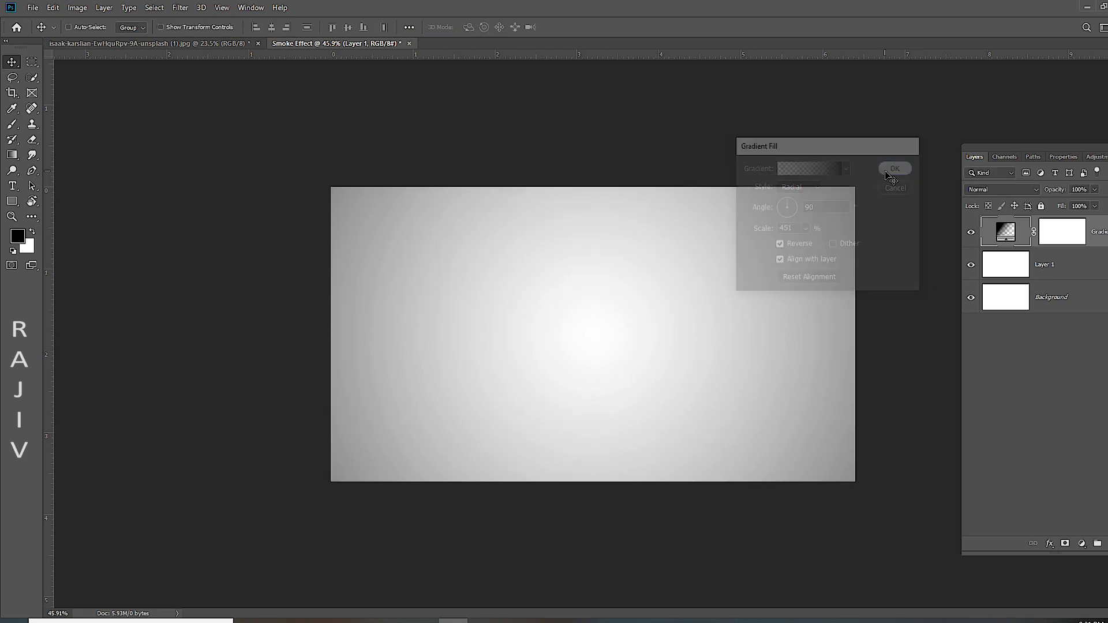
# Drag the portrait into Smoke Effect, then scale it down and centre it on the canvas
pyautogui.click(188, 43)
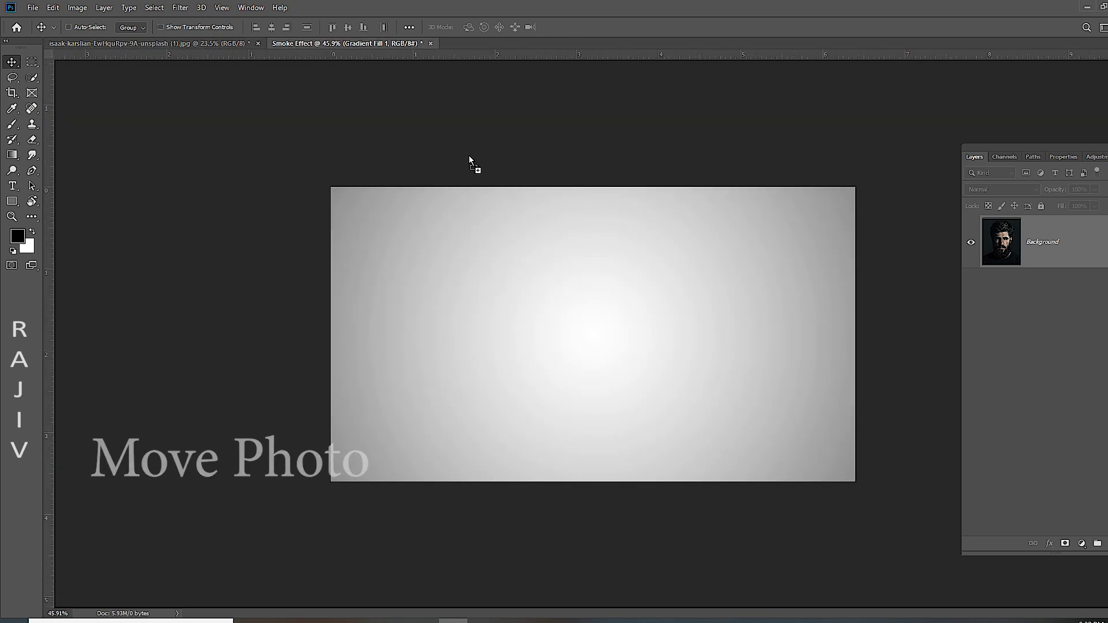
pyautogui.moveTo(482, 269); pyautogui.dragTo(587, 287)
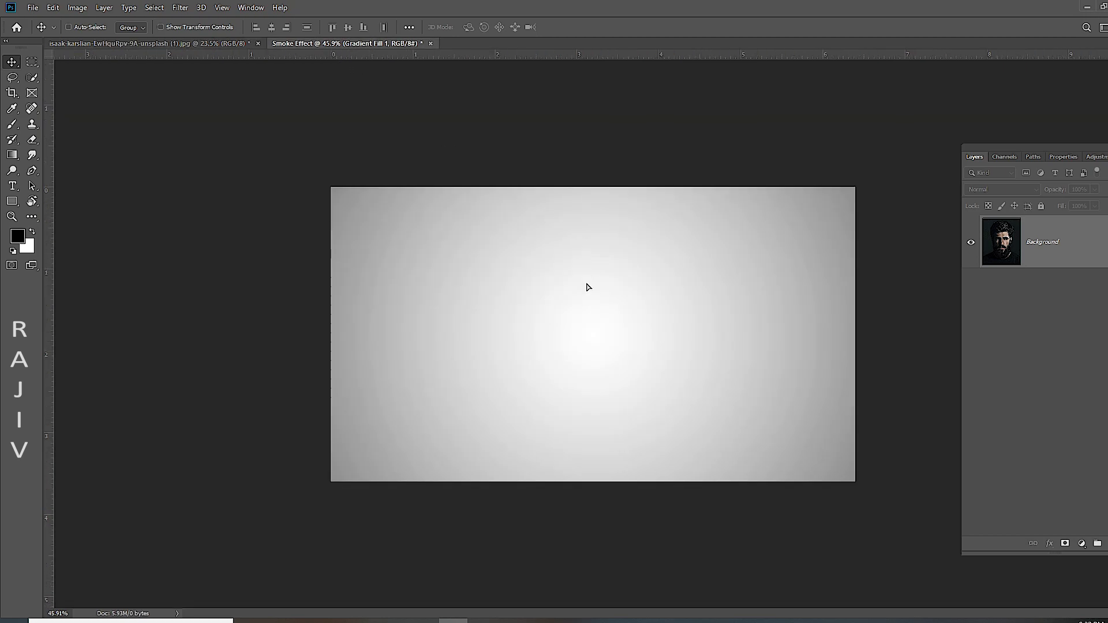
pyautogui.scroll(-3, 587, 287)
pyautogui.hotkey('ctrl', 't')
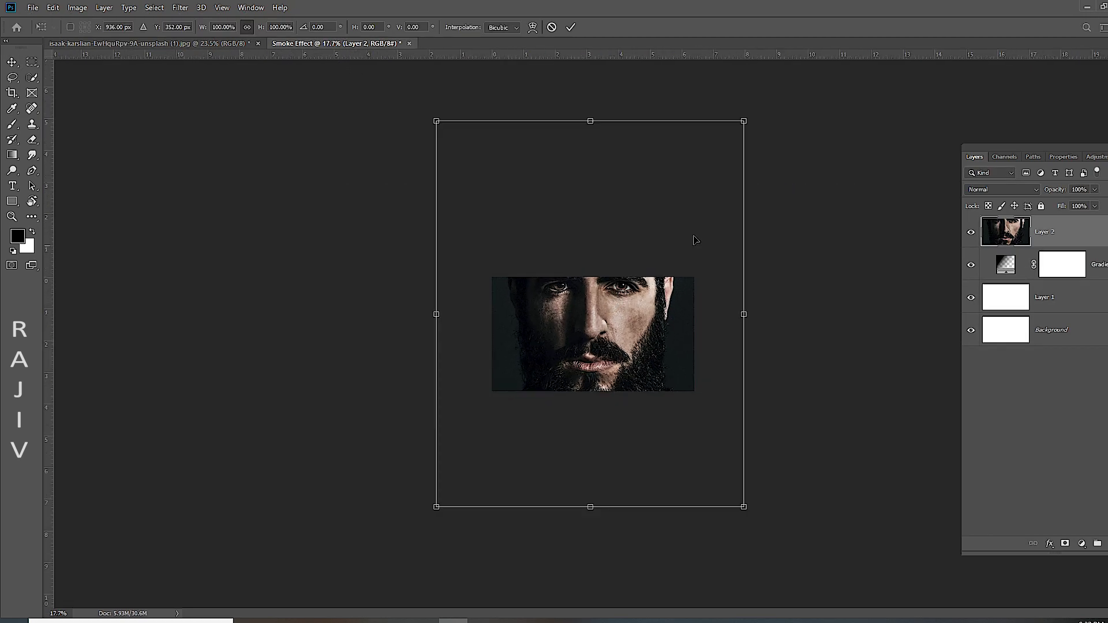
pyautogui.moveTo(743, 121)
pyautogui.mouseDown()
pyautogui.moveTo(502, 388)
pyautogui.moveTo(617, 289)
pyautogui.mouseUp()
pyautogui.moveTo(672, 260)
pyautogui.mouseDown()
pyautogui.moveTo(632, 291)
pyautogui.moveTo(621, 317)
pyautogui.mouseUp()
pyautogui.moveTo(594, 362); pyautogui.dragTo(595, 335)
pyautogui.scroll(6, 594, 337)
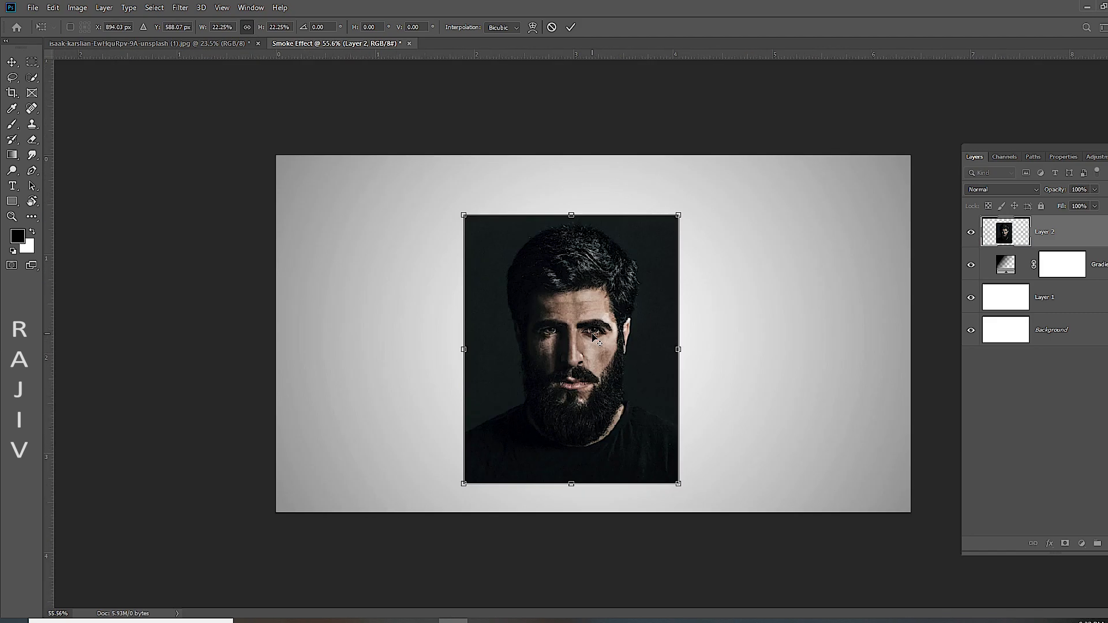
pyautogui.moveTo(608, 312); pyautogui.dragTo(622, 335)
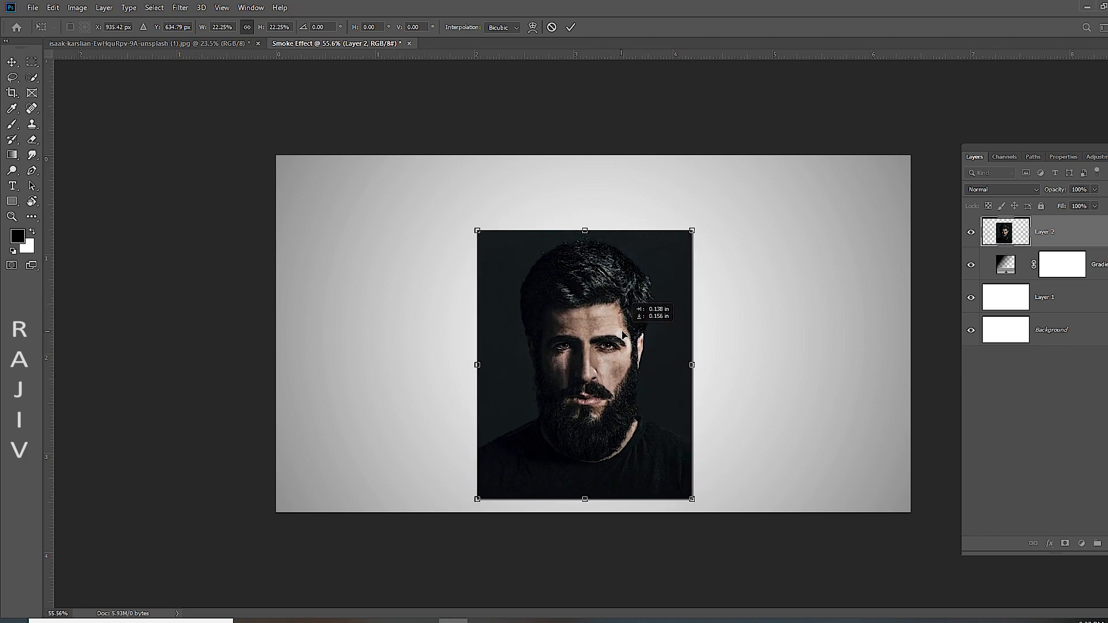
pyautogui.press('Return')
# Desaturate the portrait to black and white and deselect the layers
pyautogui.scroll(1, 669, 334)
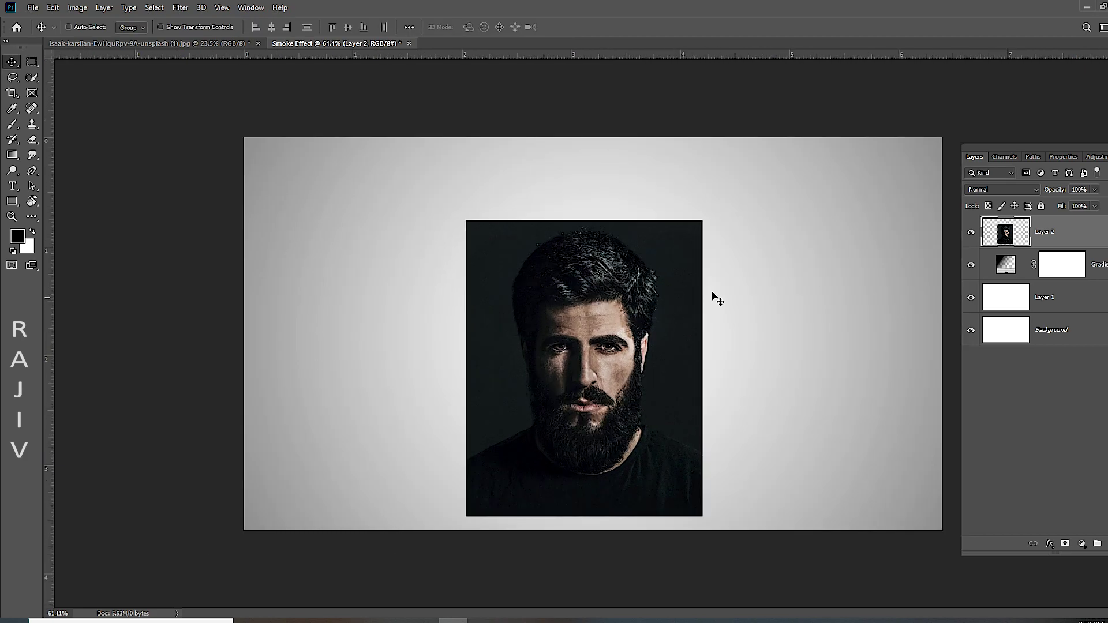
pyautogui.click(76, 8)
pyautogui.moveTo(96, 39)
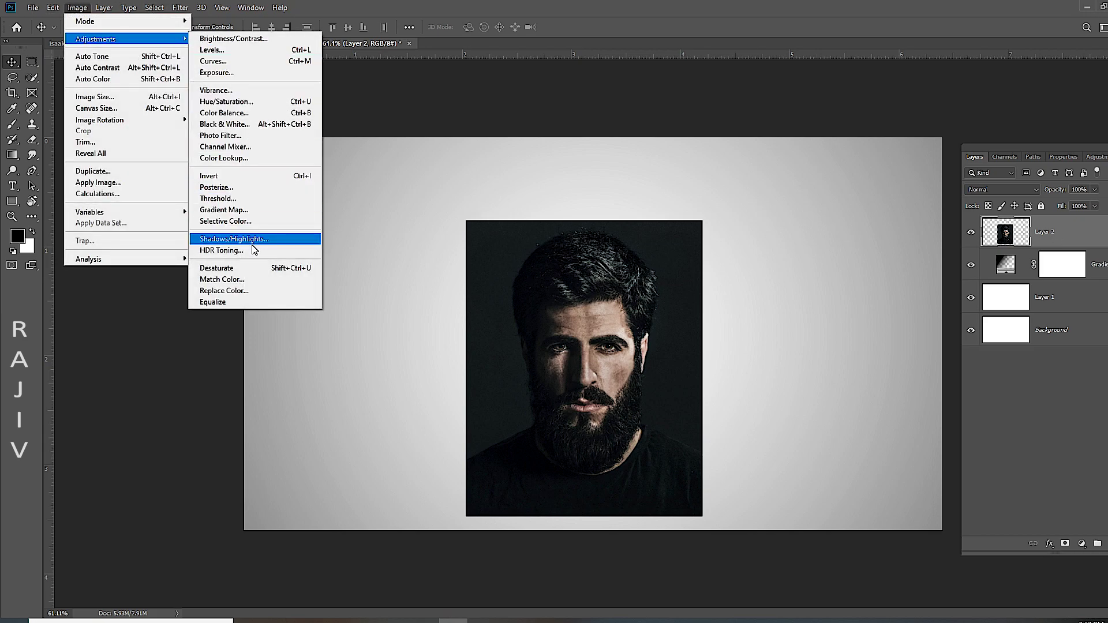
pyautogui.click(254, 268)
pyautogui.scroll(3, 631, 350)
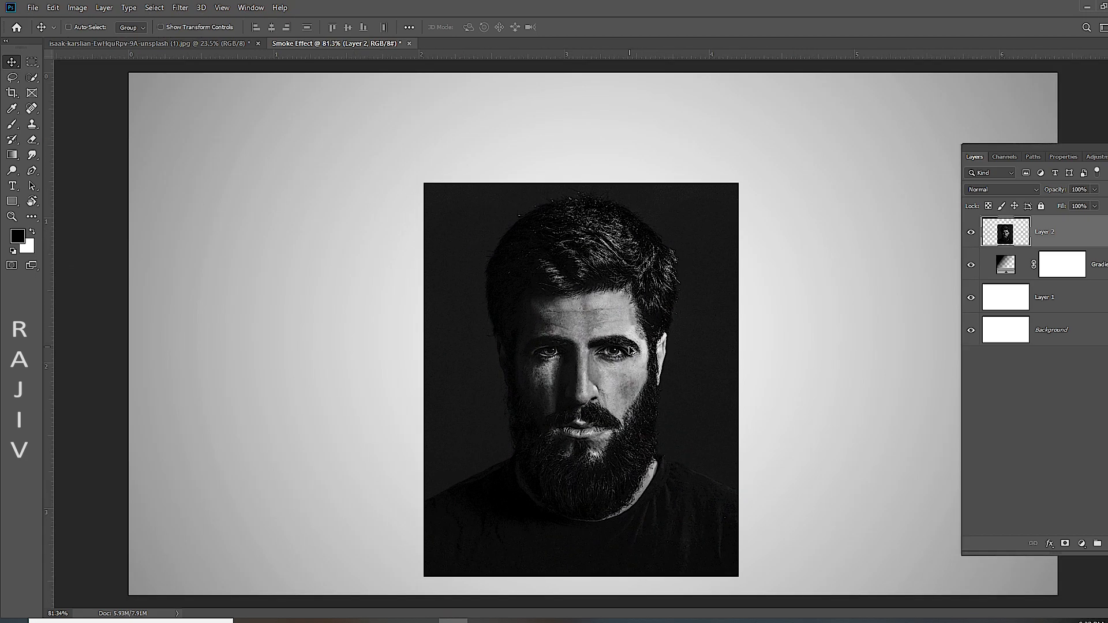
pyautogui.scroll(-2, 686, 333)
pyautogui.click(1063, 416)
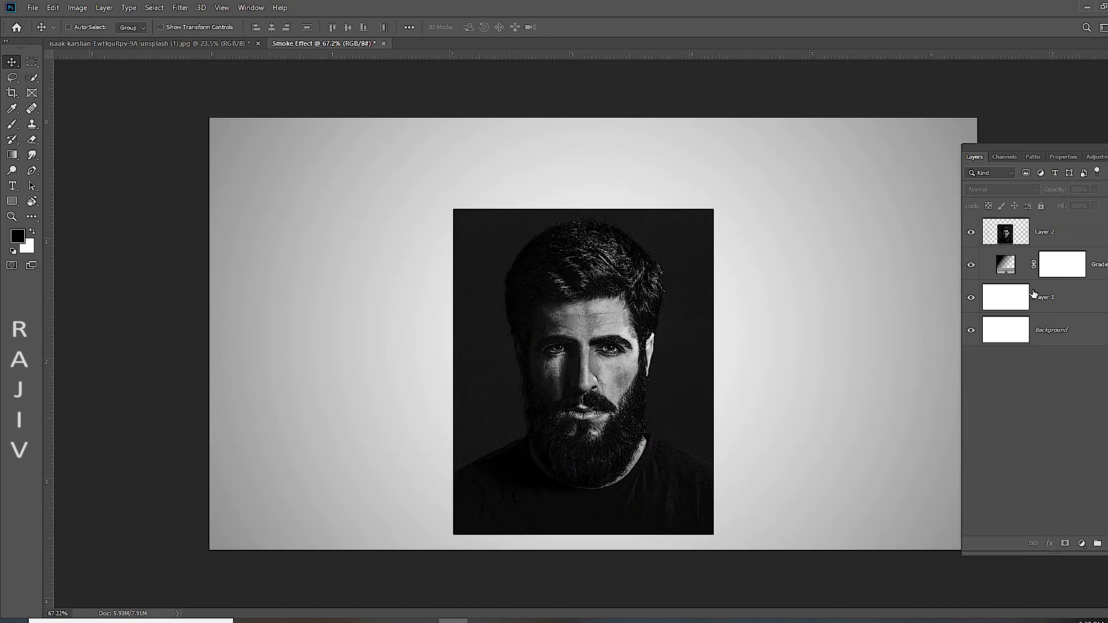
# Select Layer 2 and pick an enlarged Soft Round brush
pyautogui.click(1059, 236)
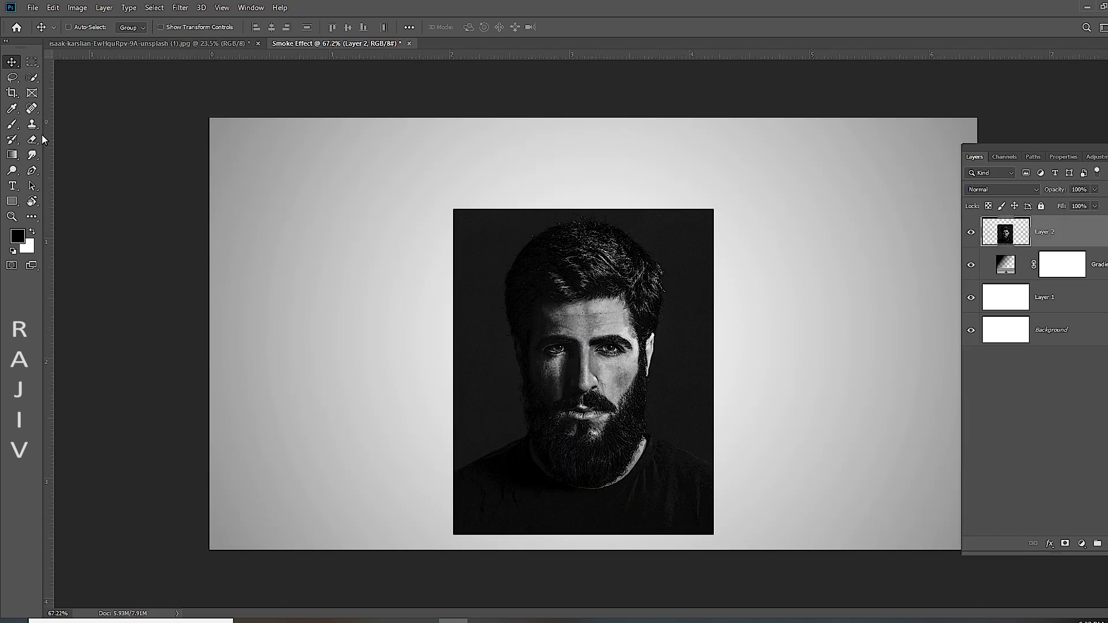
pyautogui.rightClick(10, 131)
pyautogui.click(72, 128)
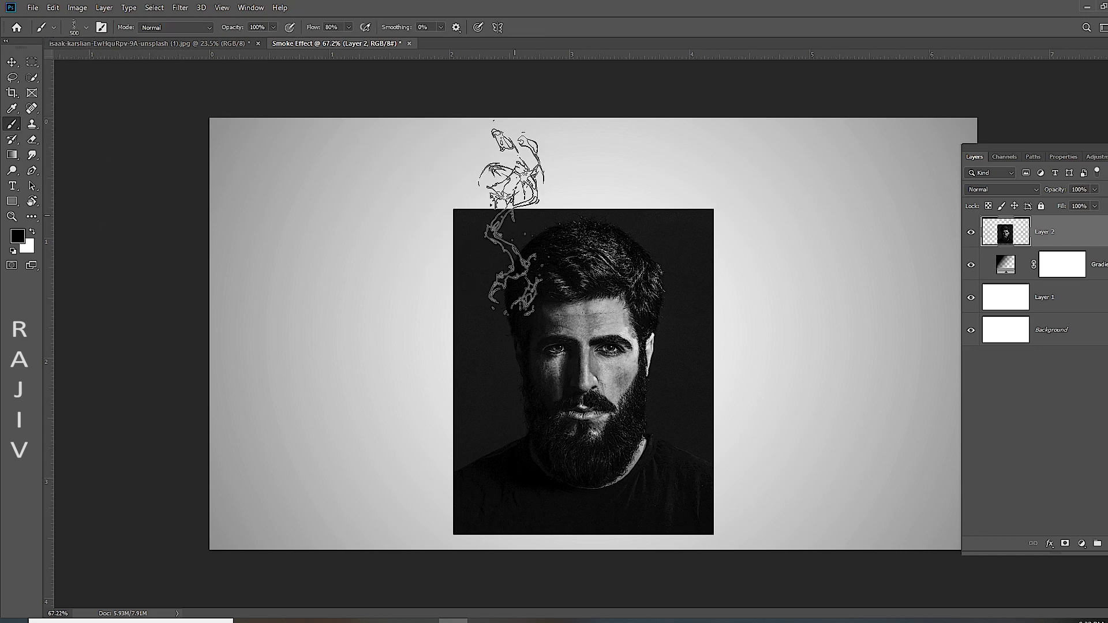
pyautogui.rightClick(470, 245)
pyautogui.scroll(3, 545, 379)
pyautogui.scroll(3, 544, 393)
pyautogui.scroll(3, 542, 404)
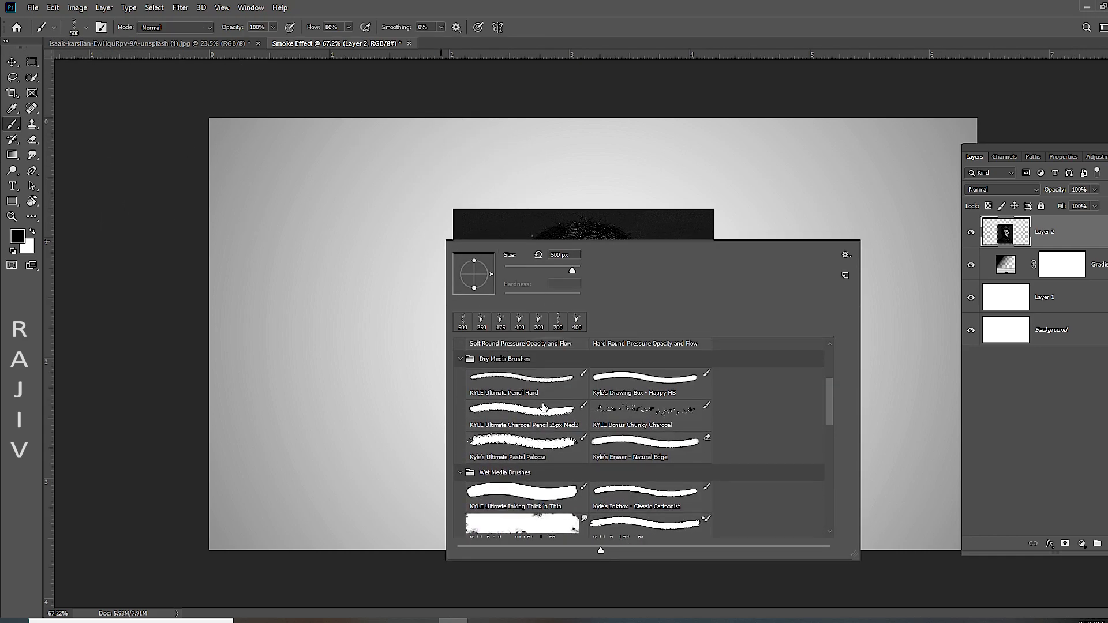
pyautogui.scroll(3, 543, 407)
pyautogui.scroll(1, 543, 407)
pyautogui.doubleClick(534, 373)
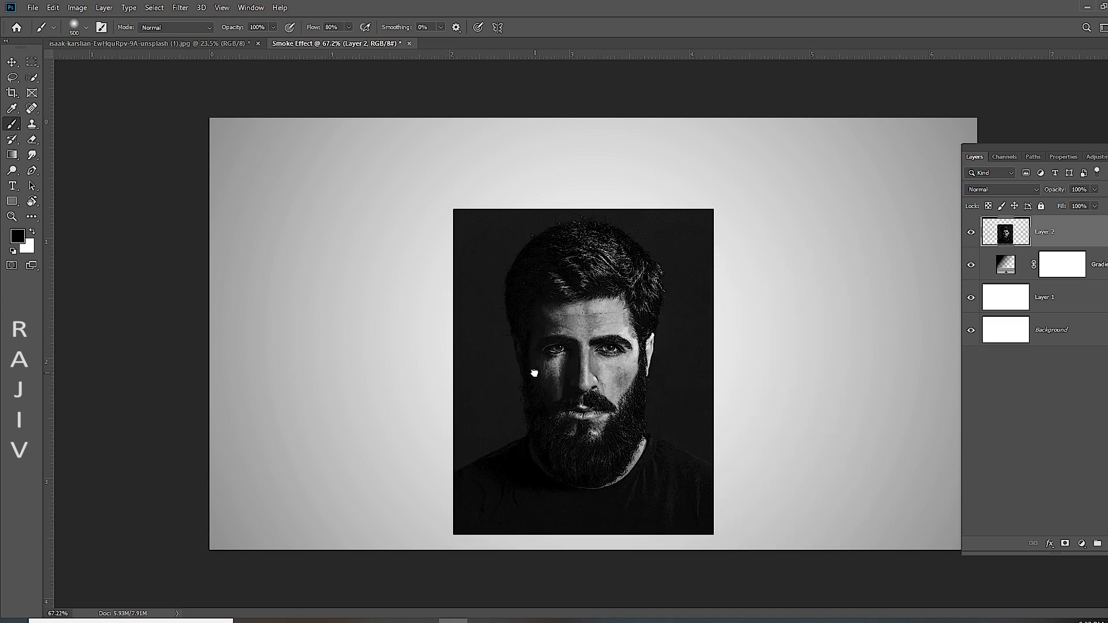
pyautogui.press(']')
pyautogui.press(']')
# Paint black over the light background left, top and right of the photo
pyautogui.moveTo(300, 187)
pyautogui.mouseDown()
pyautogui.moveTo(309, 477)
pyautogui.moveTo(337, 164)
pyautogui.moveTo(213, 158)
pyautogui.moveTo(213, 495)
pyautogui.moveTo(312, 531)
pyautogui.moveTo(388, 535)
pyautogui.moveTo(388, 383)
pyautogui.moveTo(361, 138)
pyautogui.moveTo(408, 166)
pyautogui.moveTo(802, 155)
pyautogui.mouseUp()
pyautogui.press(']')
pyautogui.press('[')
pyautogui.press('[')
pyautogui.press('[')
pyautogui.moveTo(802, 154); pyautogui.dragTo(459, 149)
pyautogui.press('[')
pyautogui.press('[')
pyautogui.press('[')
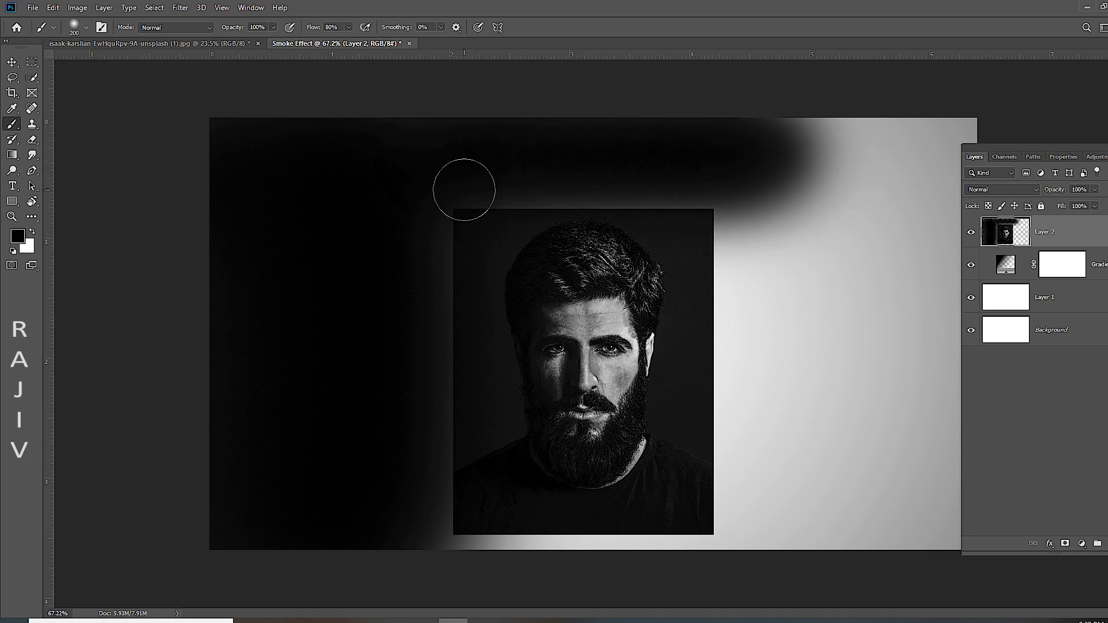
pyautogui.moveTo(465, 188)
pyautogui.mouseDown()
pyautogui.moveTo(798, 178)
pyautogui.moveTo(797, 140)
pyautogui.moveTo(902, 148)
pyautogui.moveTo(964, 136)
pyautogui.moveTo(783, 253)
pyautogui.moveTo(757, 223)
pyautogui.moveTo(778, 539)
pyautogui.moveTo(895, 529)
pyautogui.moveTo(895, 279)
pyautogui.moveTo(878, 432)
pyautogui.mouseUp()
pyautogui.press(']')
pyautogui.press(']')
pyautogui.press(']')
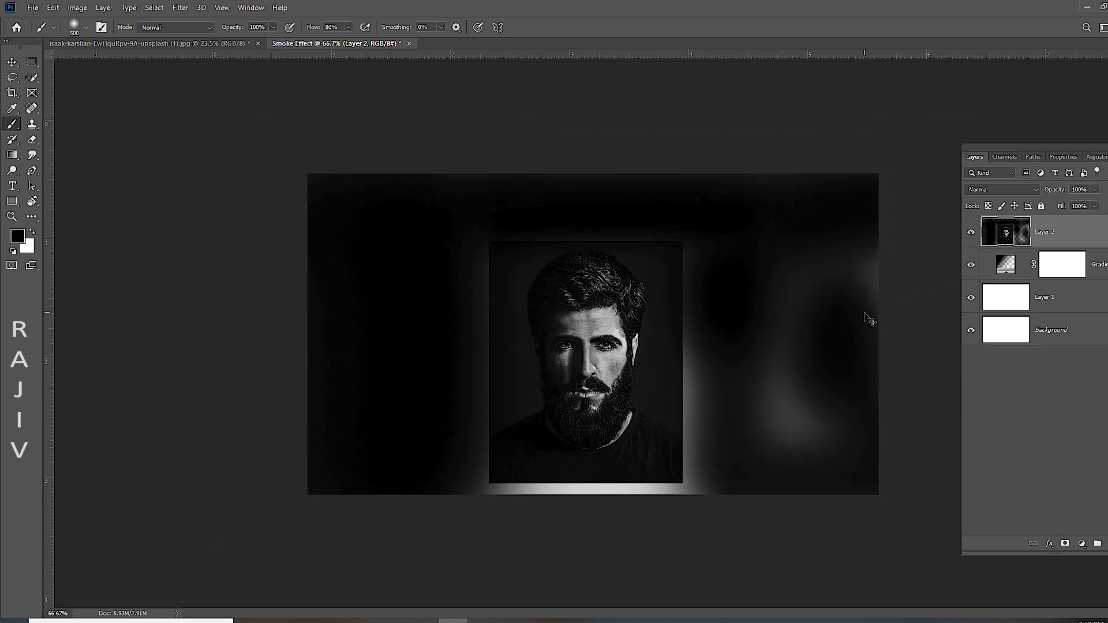
pyautogui.press(']')
pyautogui.press(']')
pyautogui.moveTo(816, 277)
pyautogui.mouseDown()
pyautogui.moveTo(791, 440)
pyautogui.moveTo(791, 346)
pyautogui.moveTo(738, 166)
pyautogui.moveTo(519, 149)
pyautogui.moveTo(594, 143)
pyautogui.moveTo(890, 210)
pyautogui.moveTo(888, 430)
pyautogui.moveTo(730, 365)
pyautogui.moveTo(730, 502)
pyautogui.moveTo(594, 544)
pyautogui.moveTo(443, 533)
pyautogui.moveTo(674, 532)
pyautogui.moveTo(754, 441)
pyautogui.moveTo(757, 339)
pyautogui.mouseUp()
# Add a hide-all black mask to Layer 2
pyautogui.hotkey('ctrl', '+')
pyautogui.press('[')
pyautogui.press('[')
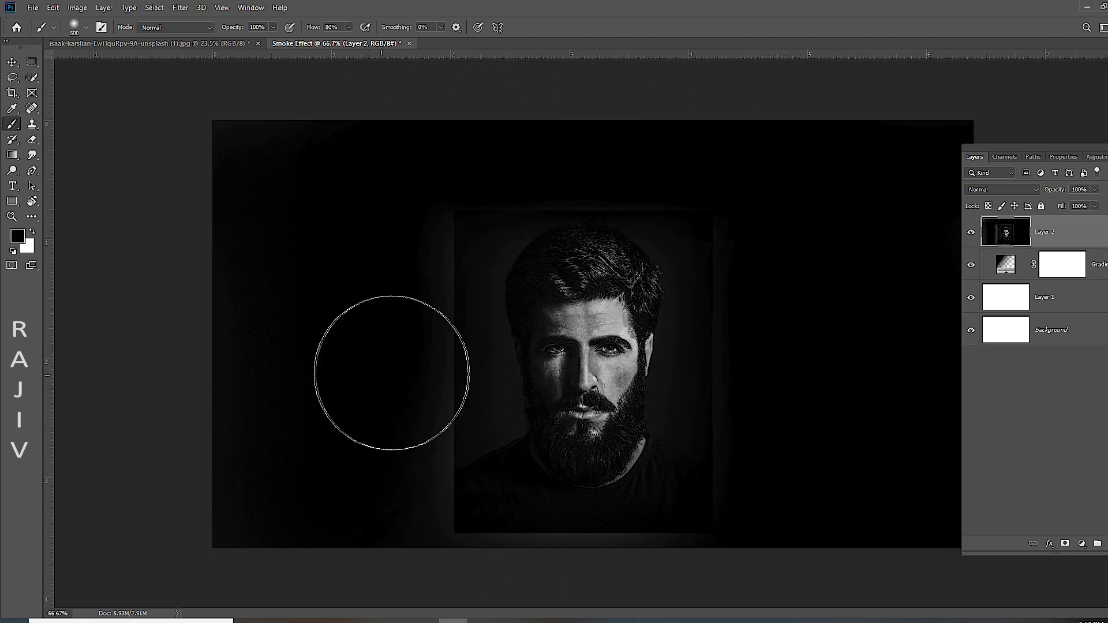
pyautogui.hotkey('ctrl', '+')
pyautogui.hotkey('ctrl', '-')
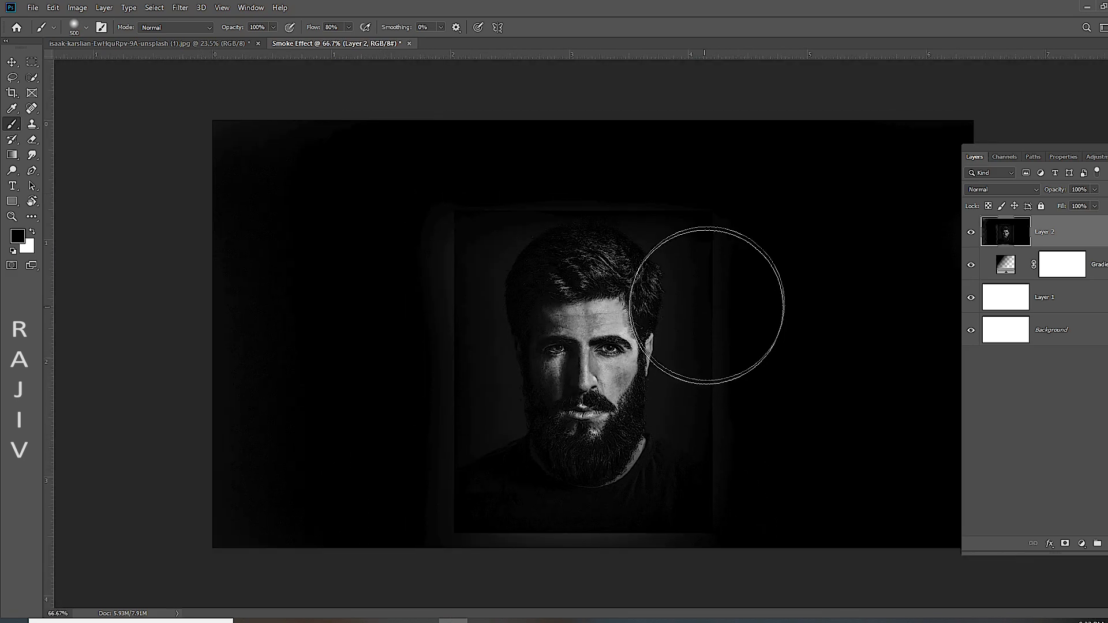
pyautogui.keyDown('ctrl'); pyautogui.click(1037, 237); pyautogui.keyUp('ctrl')
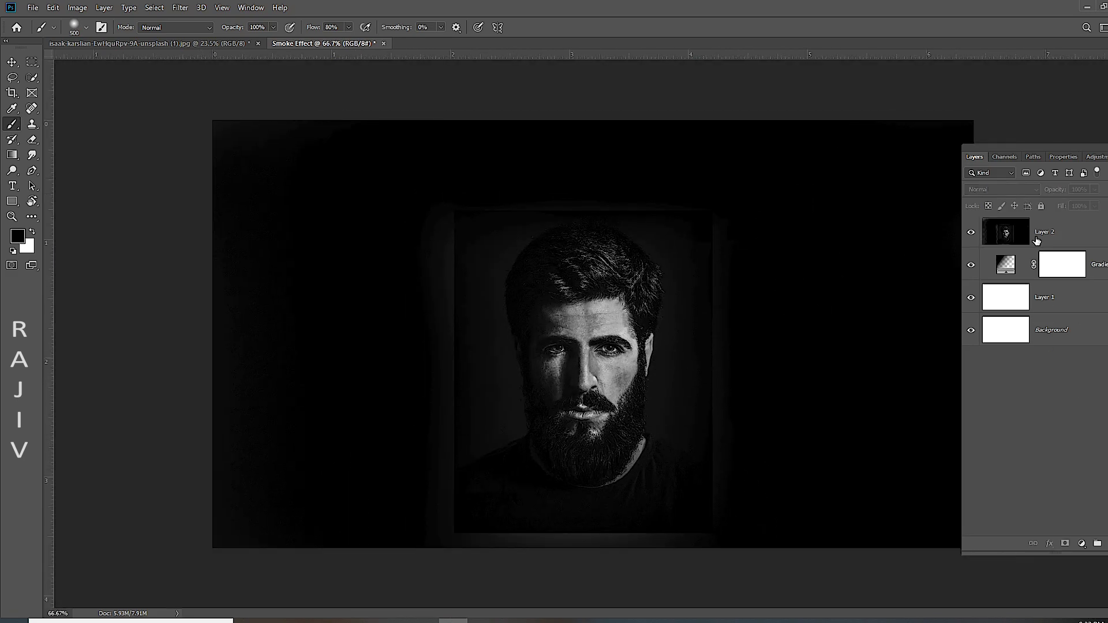
pyautogui.keyDown('alt'); pyautogui.click(1066, 544); pyautogui.keyUp('alt')
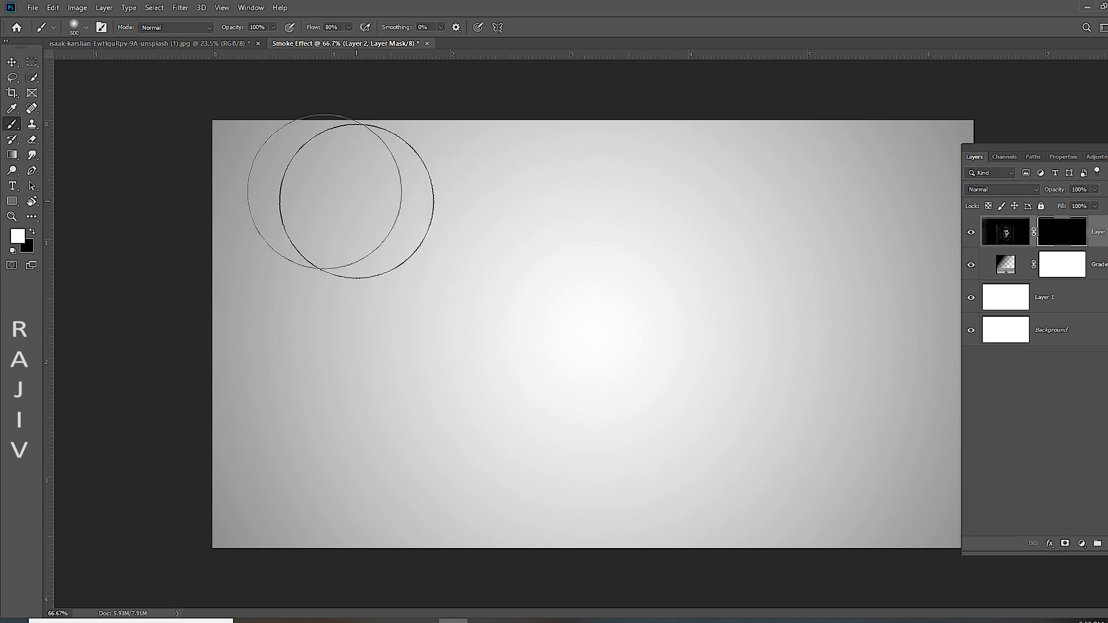
# Load the Smoke 01 brush from the brush presets for painting the mask
pyautogui.rightClick(12, 124)
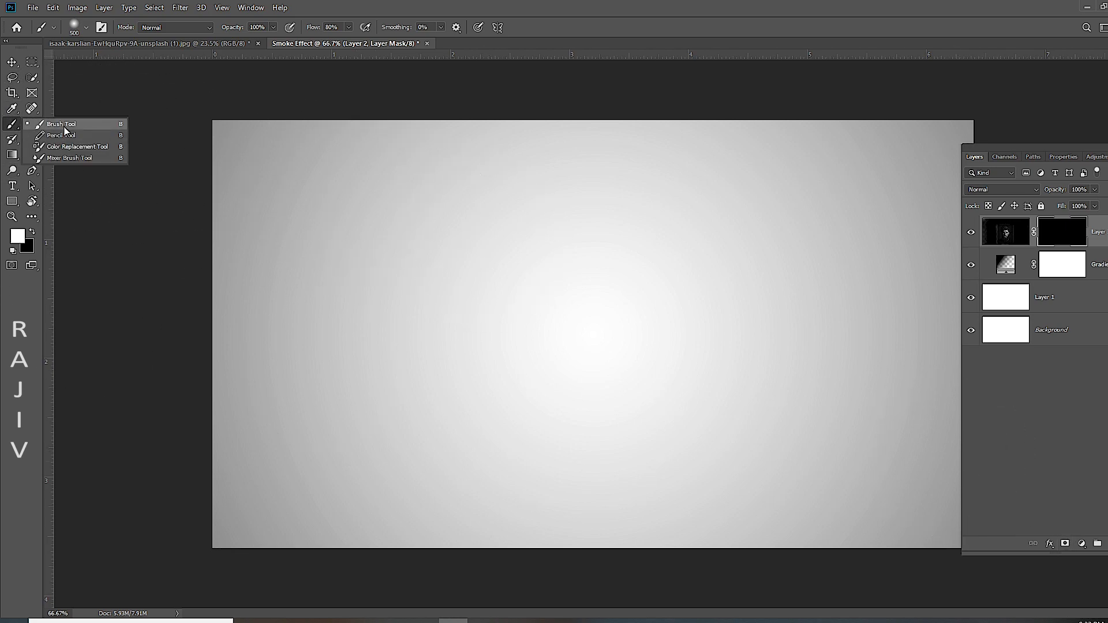
pyautogui.click(64, 128)
pyautogui.rightClick(612, 261)
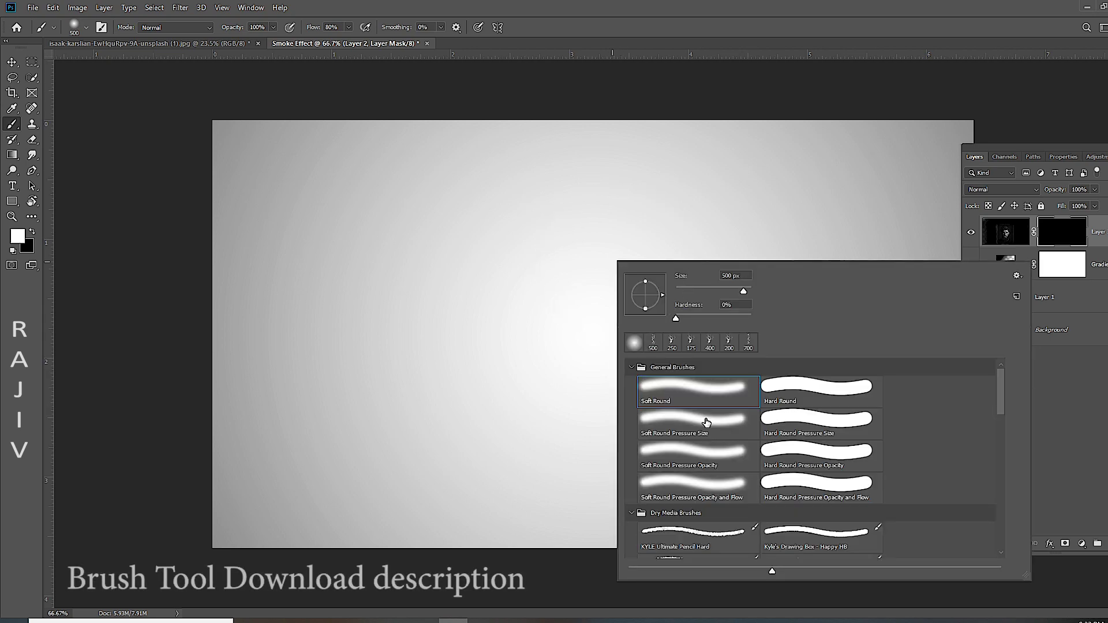
pyautogui.scroll(-3, 704, 420)
pyautogui.scroll(-2, 706, 423)
pyautogui.scroll(-3, 705, 421)
pyautogui.scroll(-3, 705, 421)
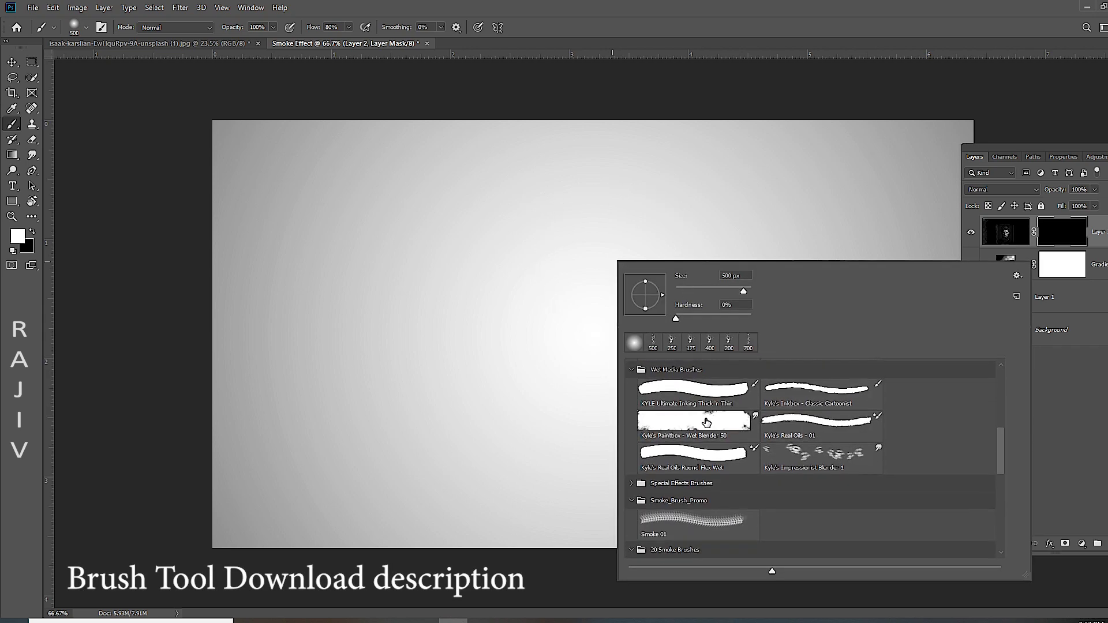
pyautogui.scroll(-3, 705, 423)
pyautogui.scroll(-2, 696, 456)
pyautogui.doubleClick(695, 450)
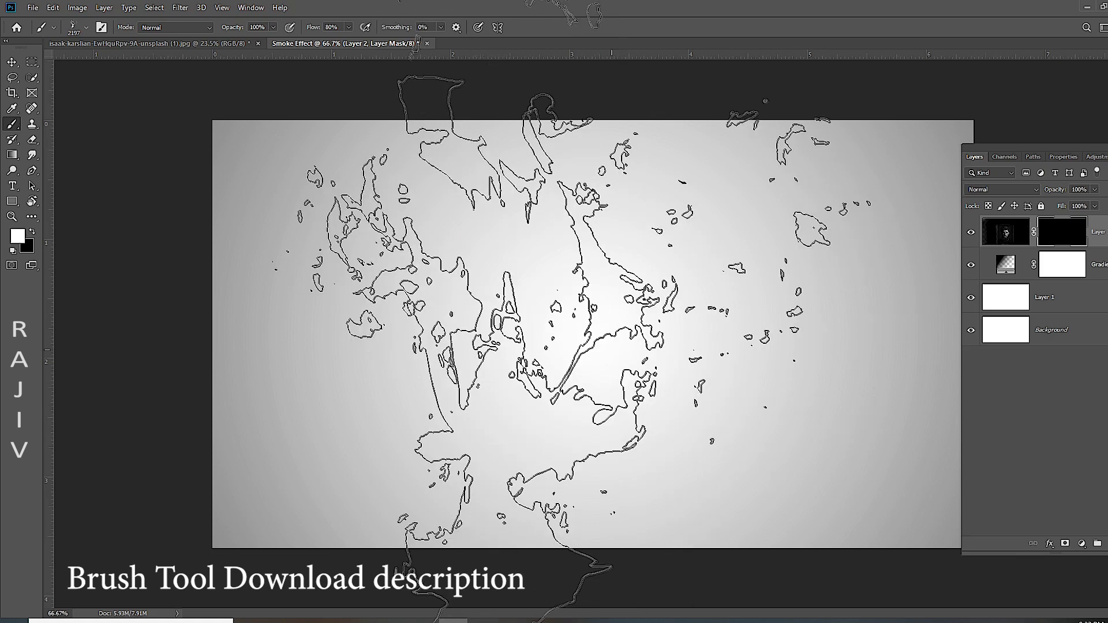
# Stamp Smoke 01 around the face to reveal it, enlarging the brush to 700 px
pyautogui.click(594, 369)
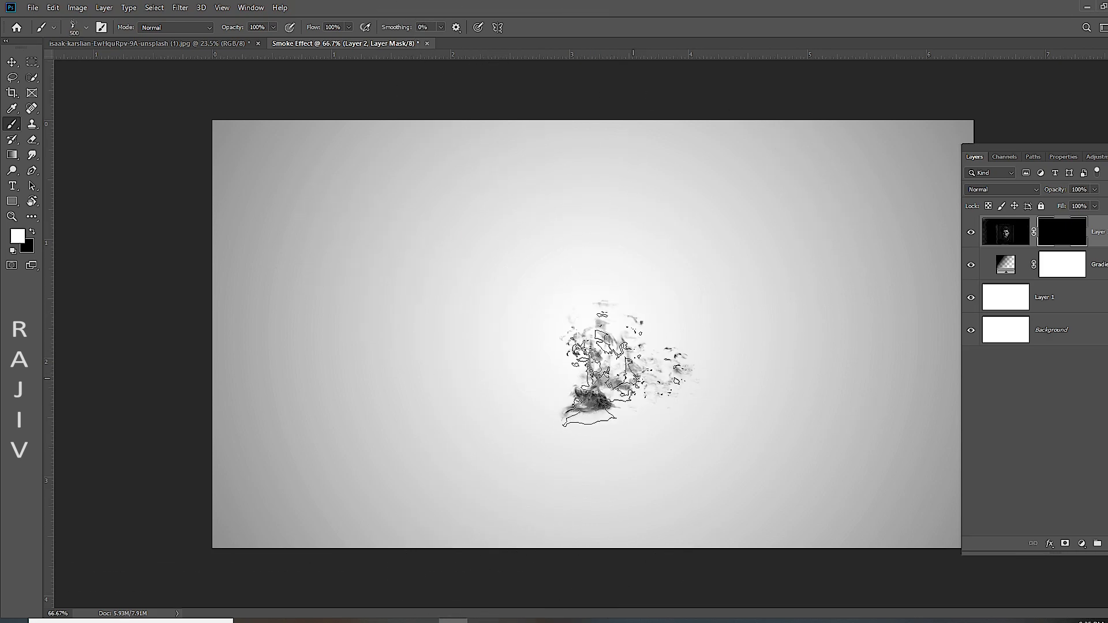
pyautogui.click(571, 398)
pyautogui.click(582, 335)
pyautogui.click(642, 334)
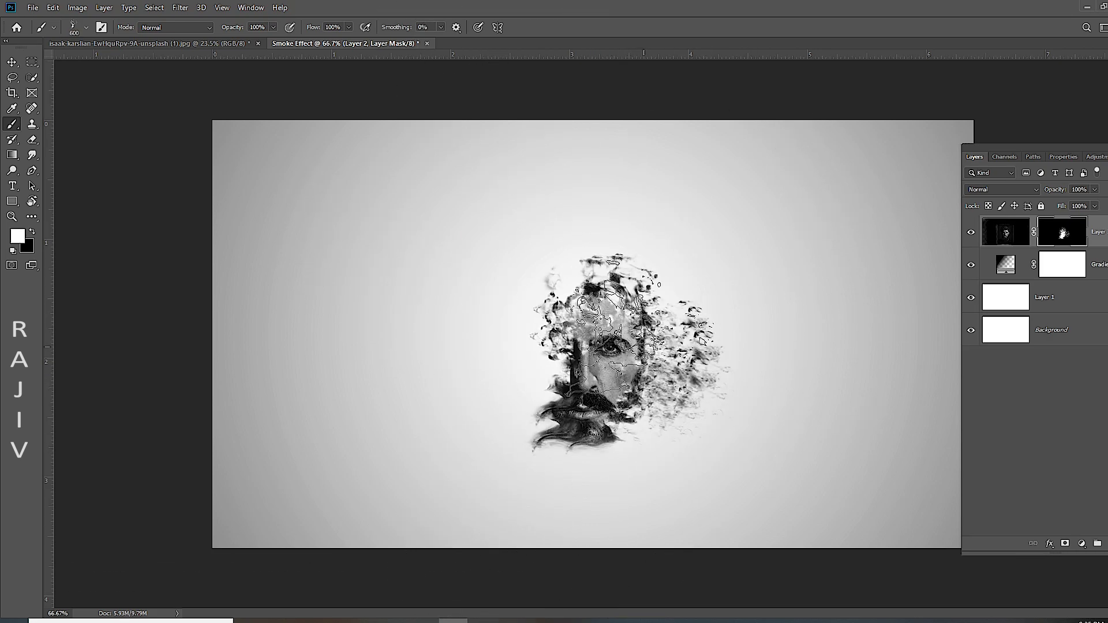
pyautogui.press(']')
pyautogui.press(']')
pyautogui.click(611, 297)
# Resize the brush between 500 and 400 px, then switch to a large 200 px smoke brush
pyautogui.rightClick(663, 303)
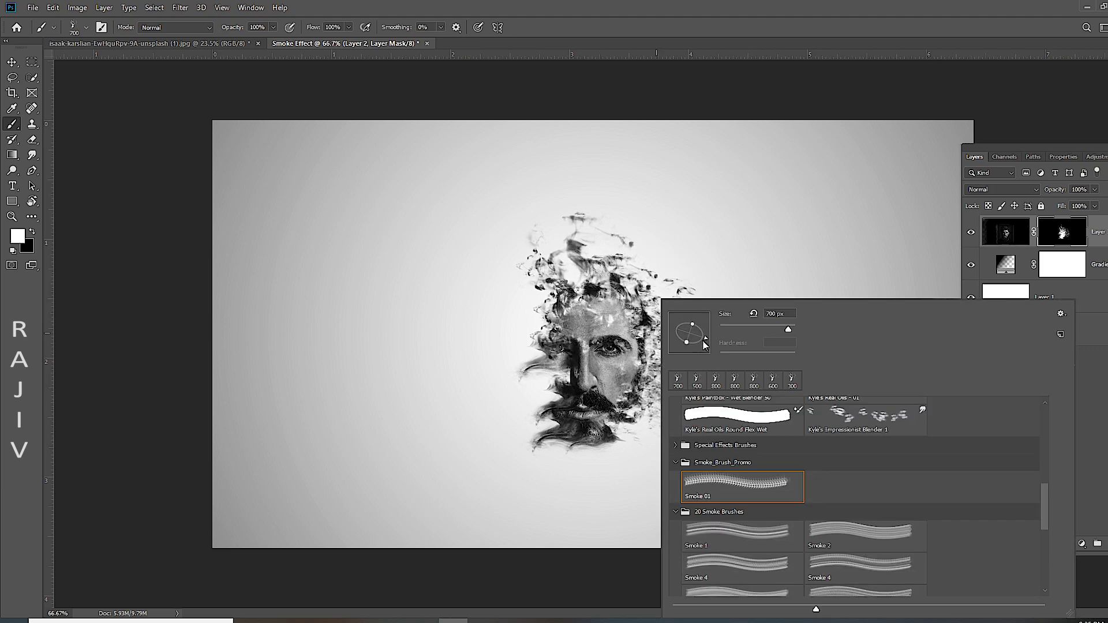
pyautogui.press('Return')
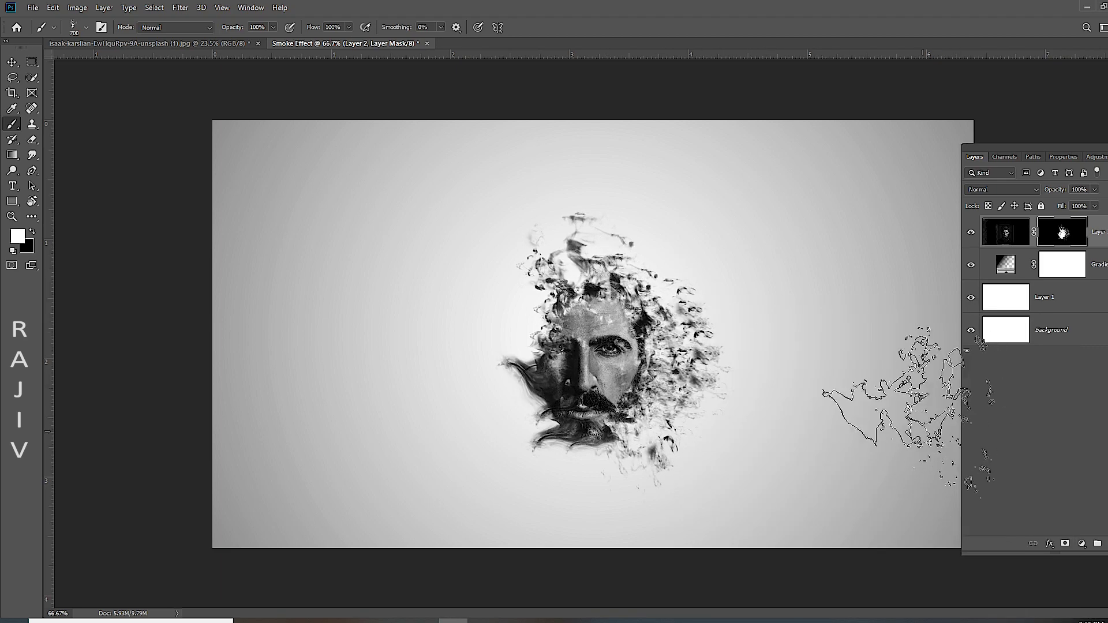
pyautogui.press('[')
pyautogui.press('[')
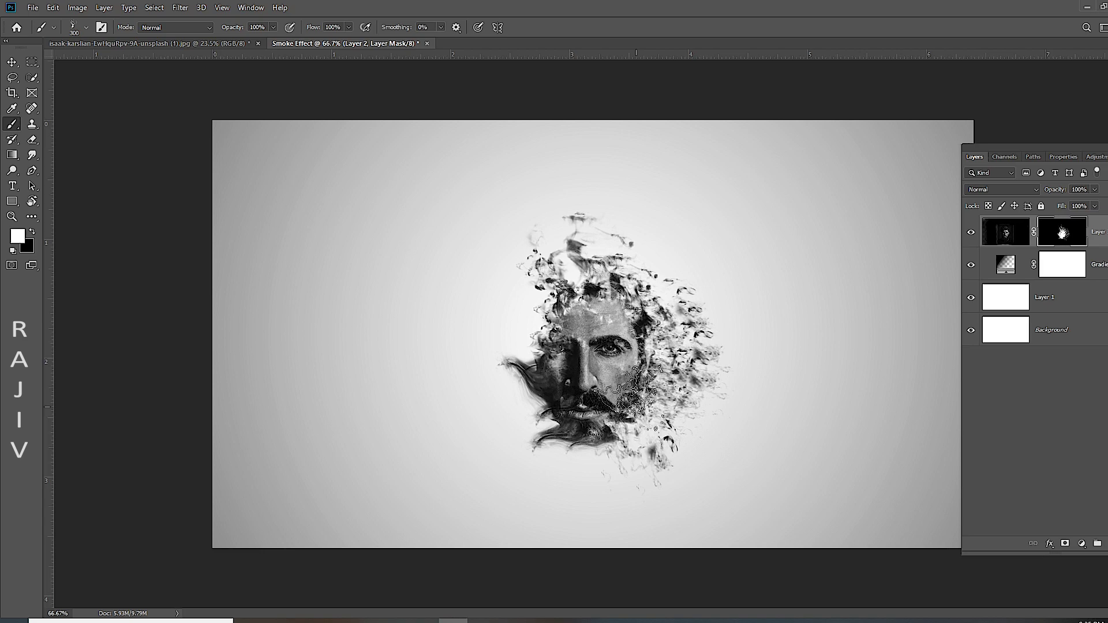
pyautogui.press(']')
pyautogui.rightClick(683, 357)
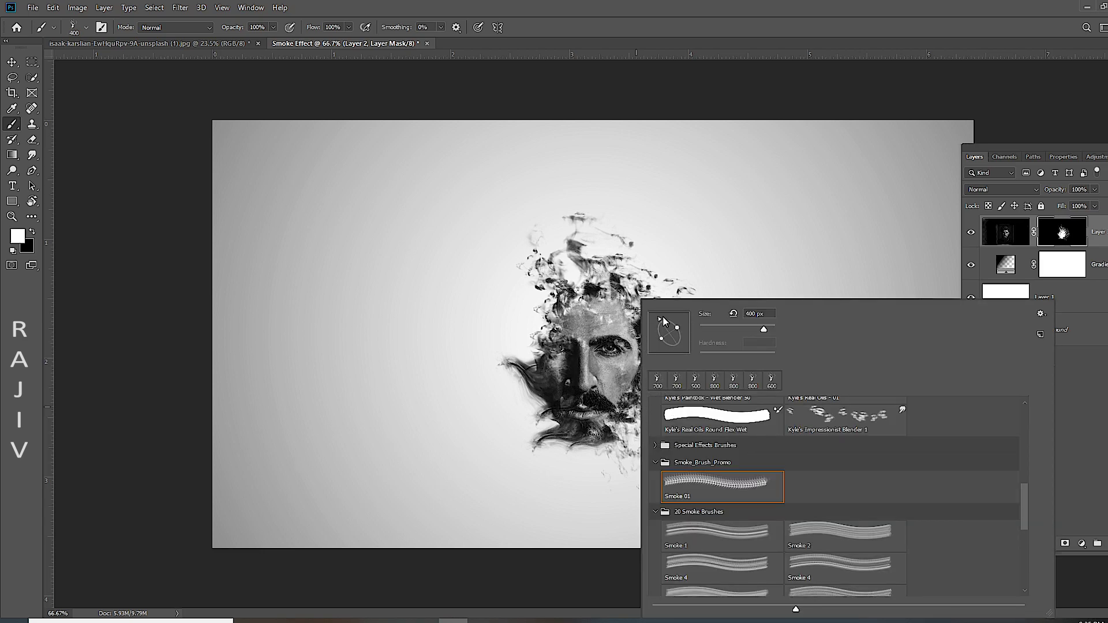
pyautogui.press('Return')
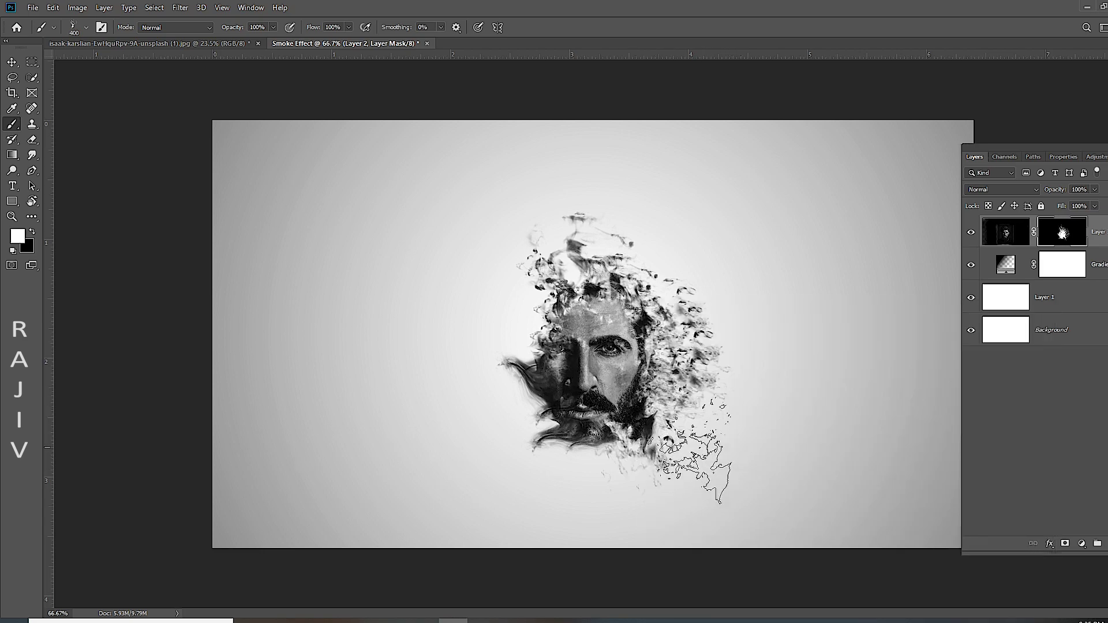
pyautogui.rightClick(626, 409)
pyautogui.scroll(-3, 837, 461)
pyautogui.doubleClick(853, 457)
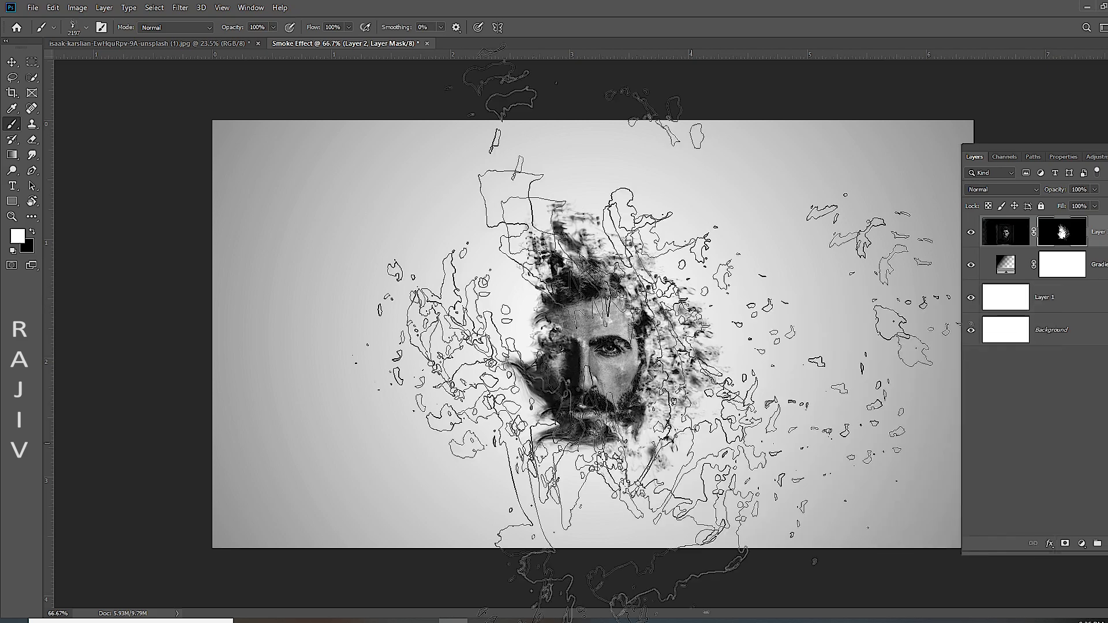
pyautogui.press('[')
pyautogui.press('[')
pyautogui.press('[')
pyautogui.press('[')
pyautogui.press('[')
pyautogui.press('[')
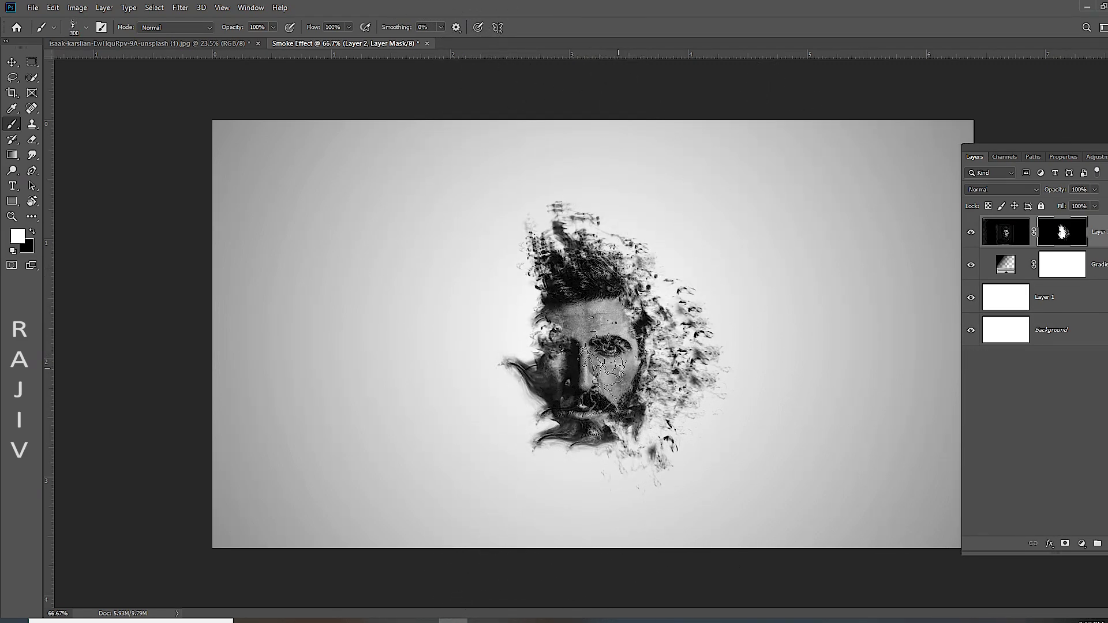
# Switch to a very large 700 px smoke brush and paint a dark wisp above the head
pyautogui.rightClick(621, 404)
pyautogui.scroll(-2, 717, 502)
pyautogui.doubleClick(718, 501)
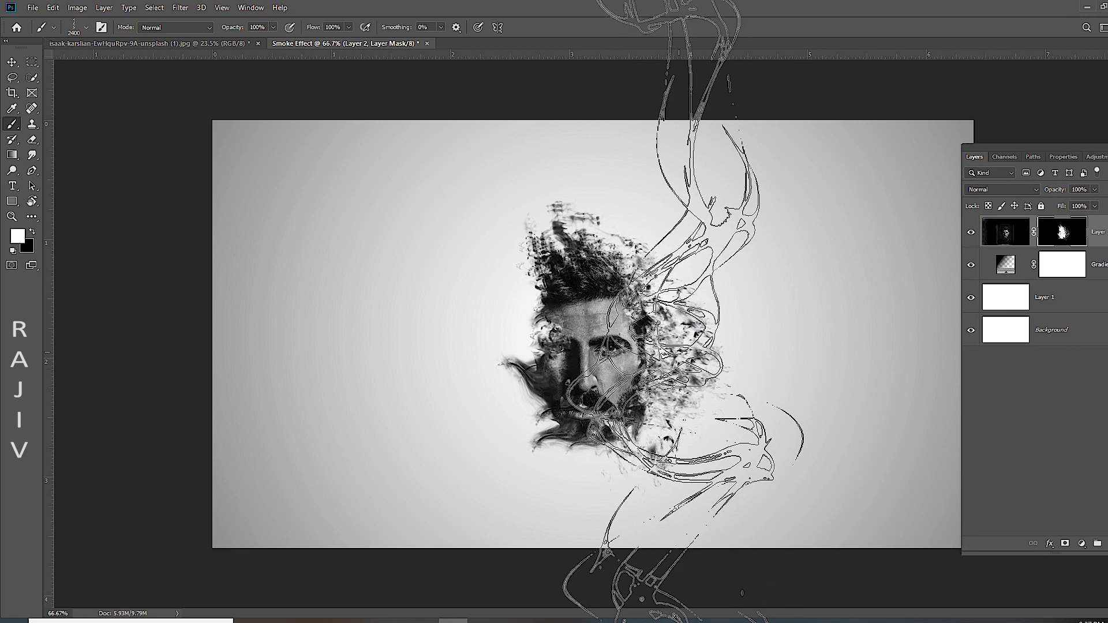
pyautogui.press('[')
pyautogui.press('[')
pyautogui.press('[')
pyautogui.press('[')
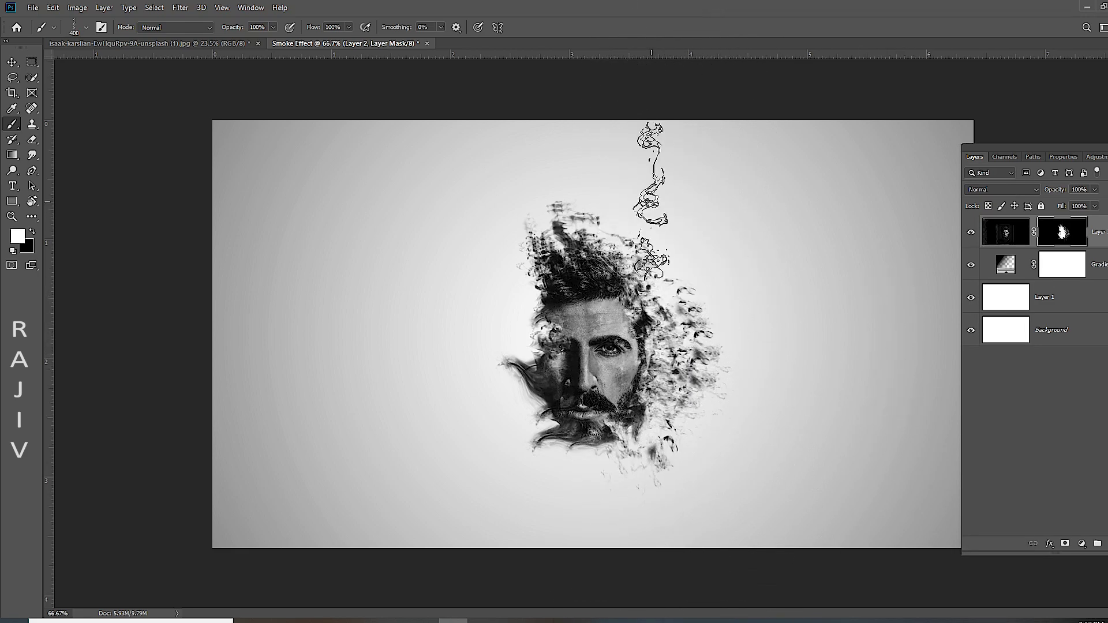
pyautogui.rightClick(658, 204)
pyautogui.press('Escape')
pyautogui.rightClick(732, 262)
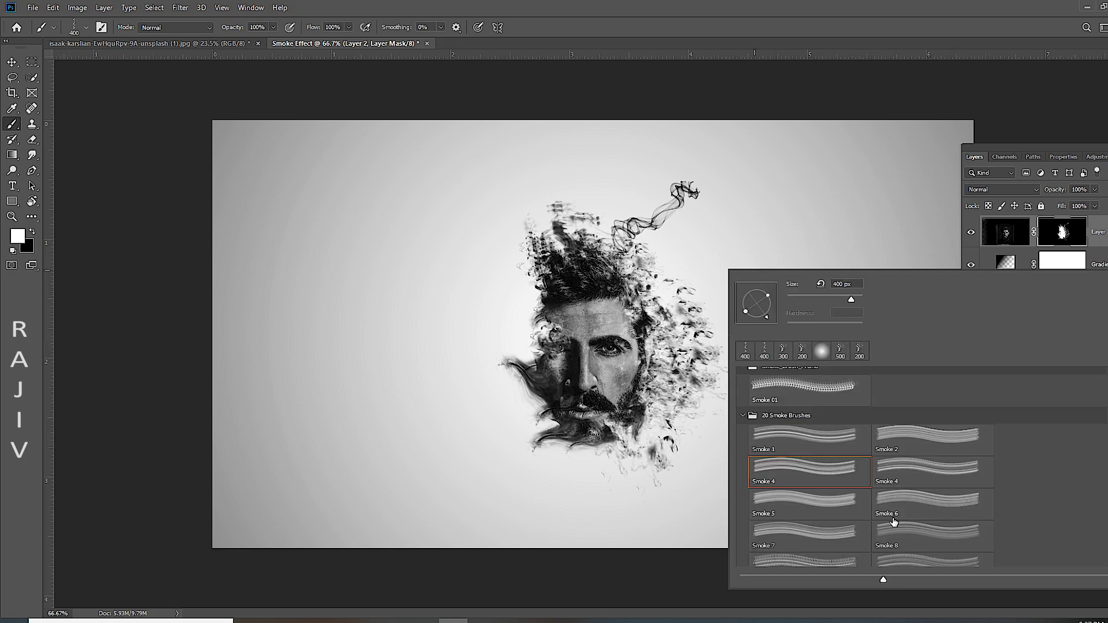
pyautogui.scroll(-1, 807, 450)
pyautogui.doubleClick(808, 450)
pyautogui.press('[')
pyautogui.press('[')
pyautogui.press('[')
pyautogui.click(583, 257)
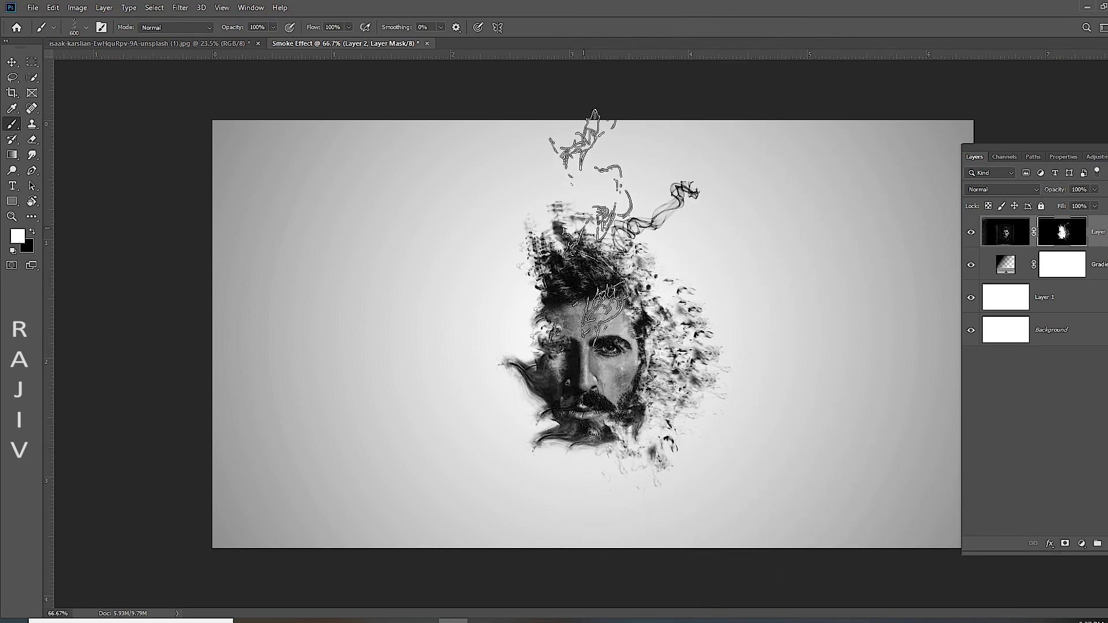
# Switch to Smoke 10, then another smoke brush, and paint a dark wisp right of the face
pyautogui.rightClick(687, 297)
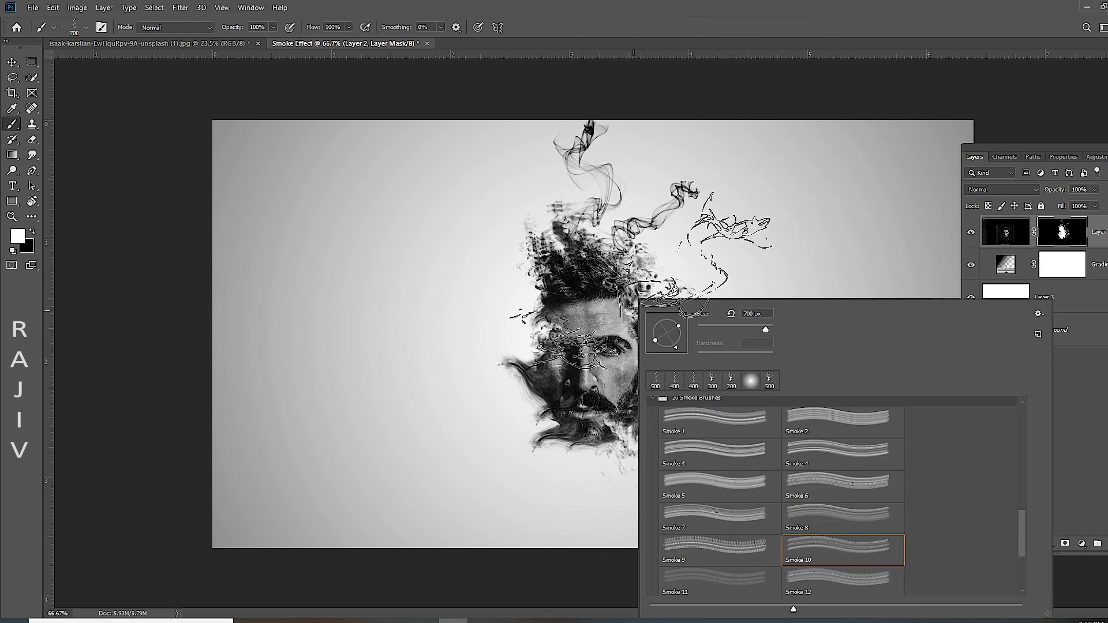
pyautogui.doubleClick(825, 508)
pyautogui.click(735, 242)
pyautogui.rightClick(808, 317)
pyautogui.doubleClick(810, 548)
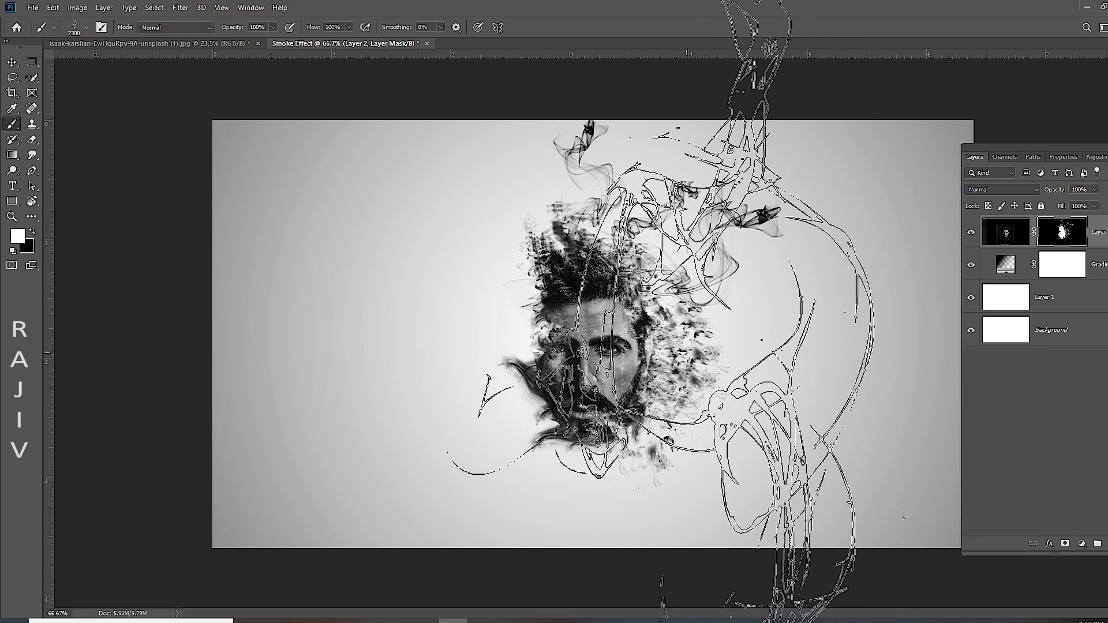
pyautogui.rightClick(672, 303)
pyautogui.press('Escape')
pyautogui.click(762, 283)
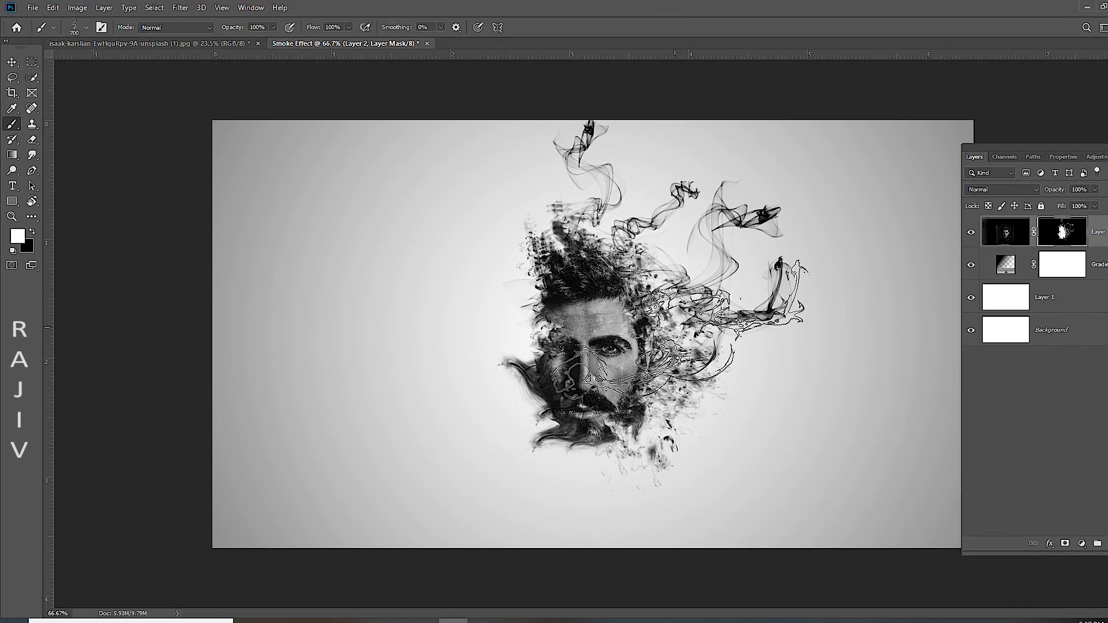
# Paint smoke above the face at 600 px, then stamp above the head and below the face at 500 px
pyautogui.press('[')
pyautogui.rightClick(656, 217)
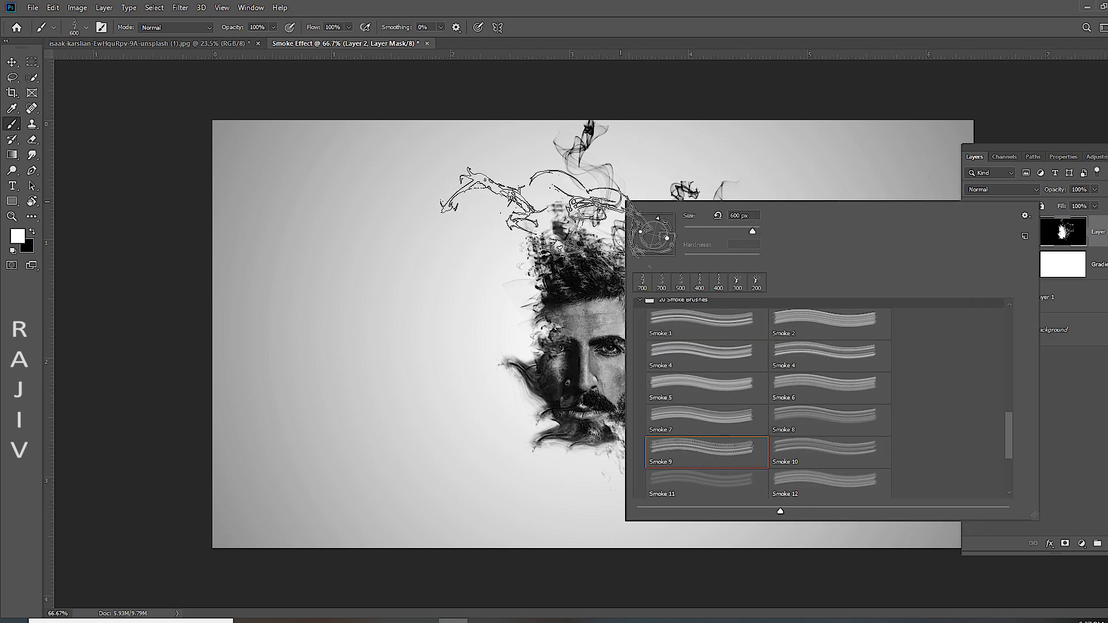
pyautogui.press('Escape')
pyautogui.click(542, 214)
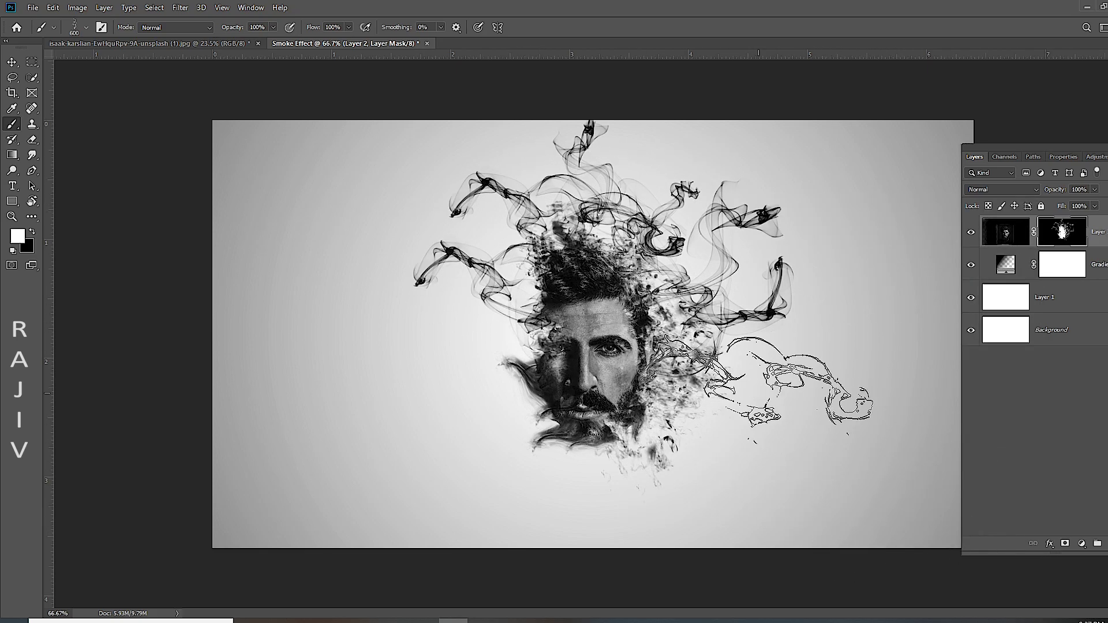
pyautogui.rightClick(675, 298)
pyautogui.doubleClick(750, 507)
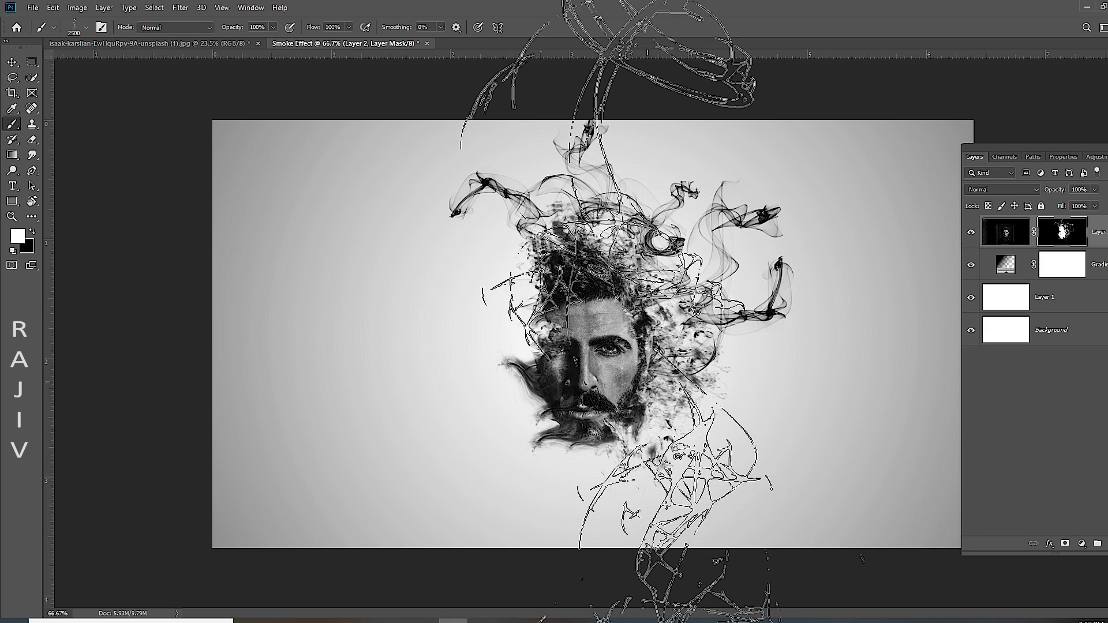
pyautogui.press('[')
pyautogui.press('[')
pyautogui.press('[')
pyautogui.press(']')
pyautogui.press(']')
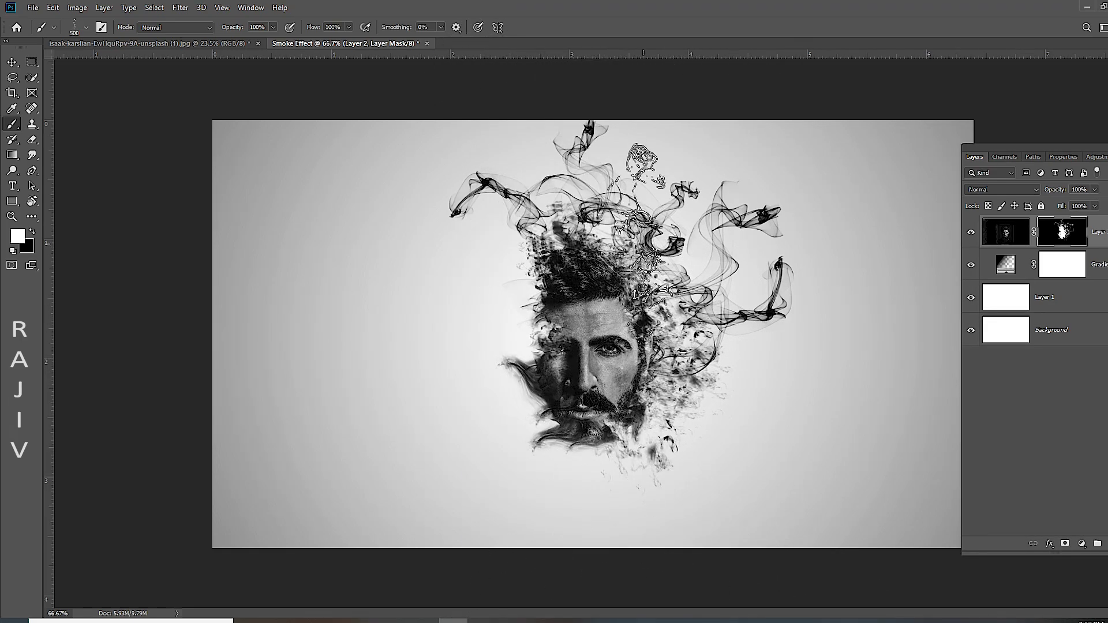
pyautogui.click(640, 236)
pyautogui.click(643, 401)
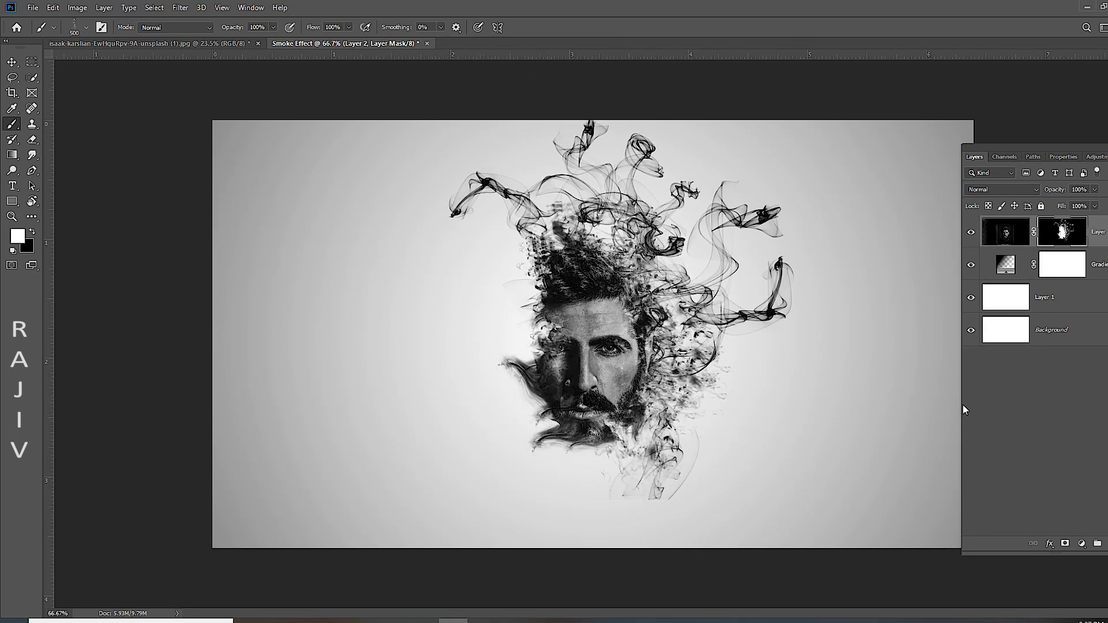
# Add more smoke to the upper-right area of the head
pyautogui.rightClick(757, 369)
pyautogui.press('Escape')
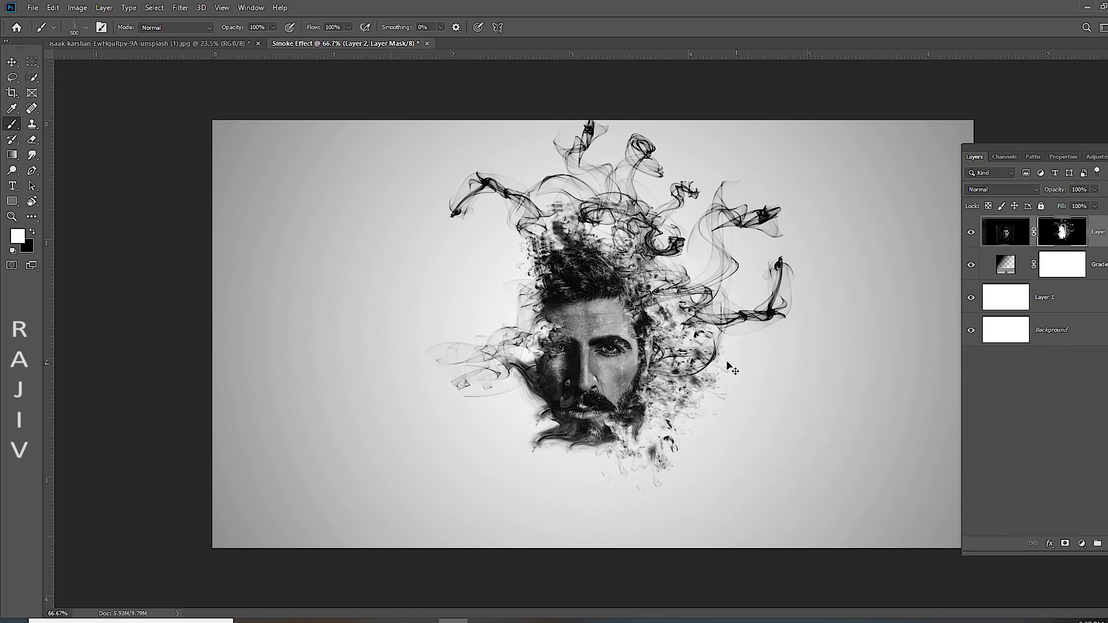
pyautogui.rightClick(636, 350)
pyautogui.press('Escape')
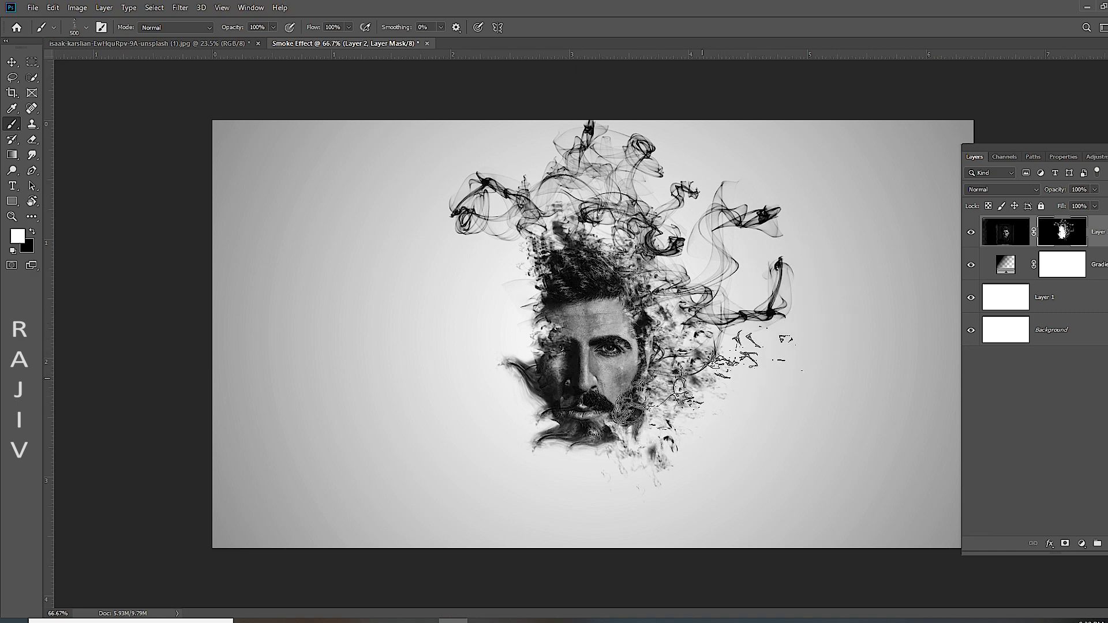
pyautogui.click(738, 211)
pyautogui.rightClick(732, 322)
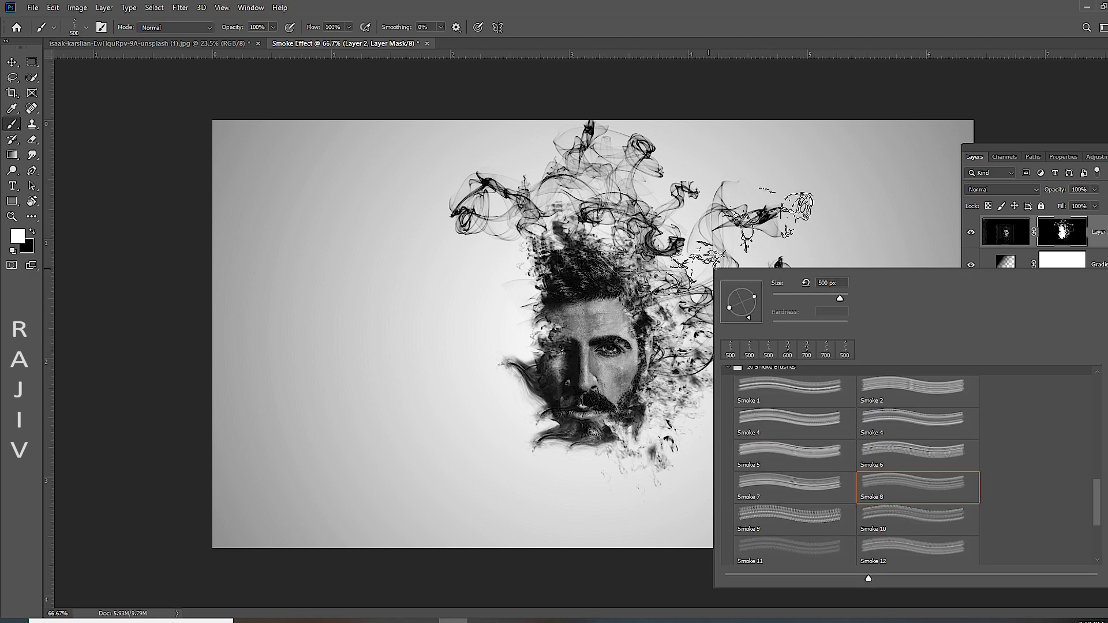
pyautogui.press('Escape')
pyautogui.rightClick(684, 348)
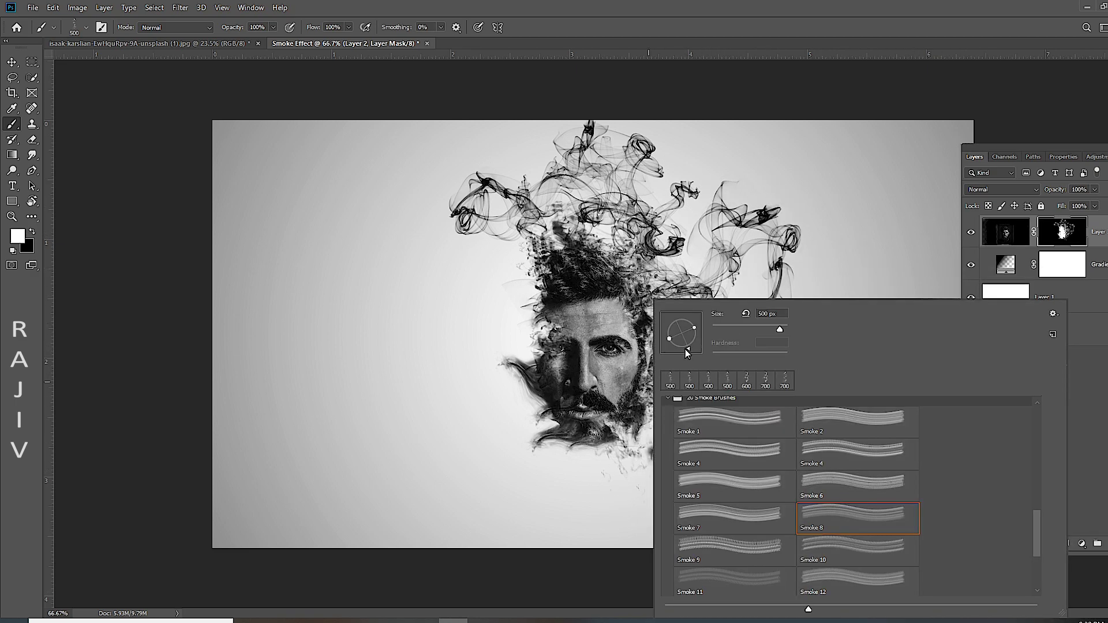
pyautogui.press('Escape')
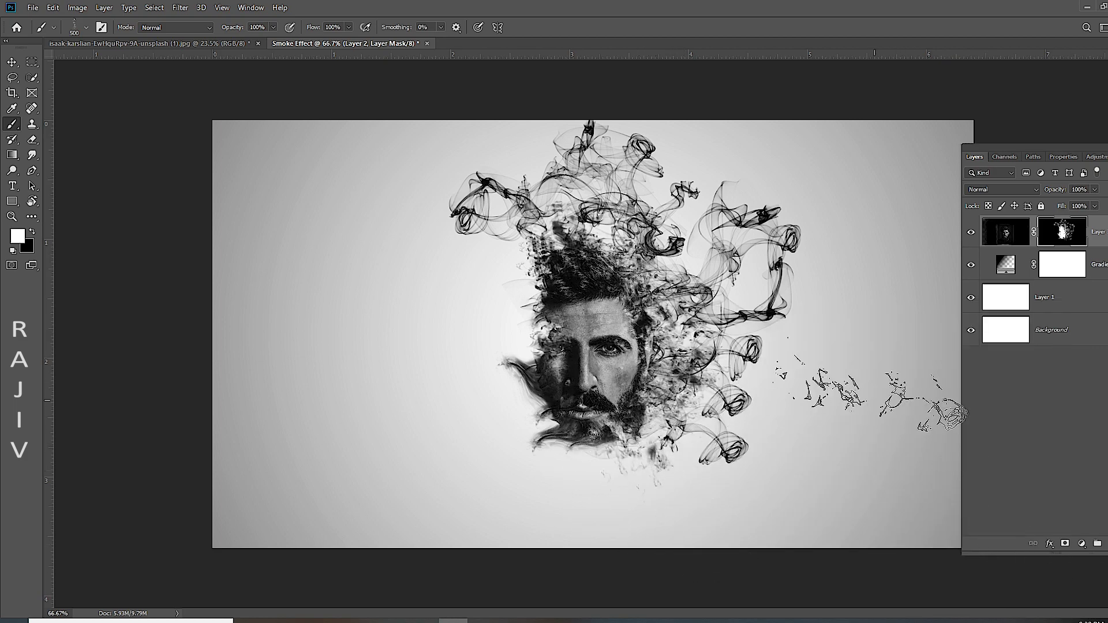
# Paint smoke left of the face with a tall smoke brush at 600 px
pyautogui.scroll(-1, 682, 364)
pyautogui.rightClick(664, 323)
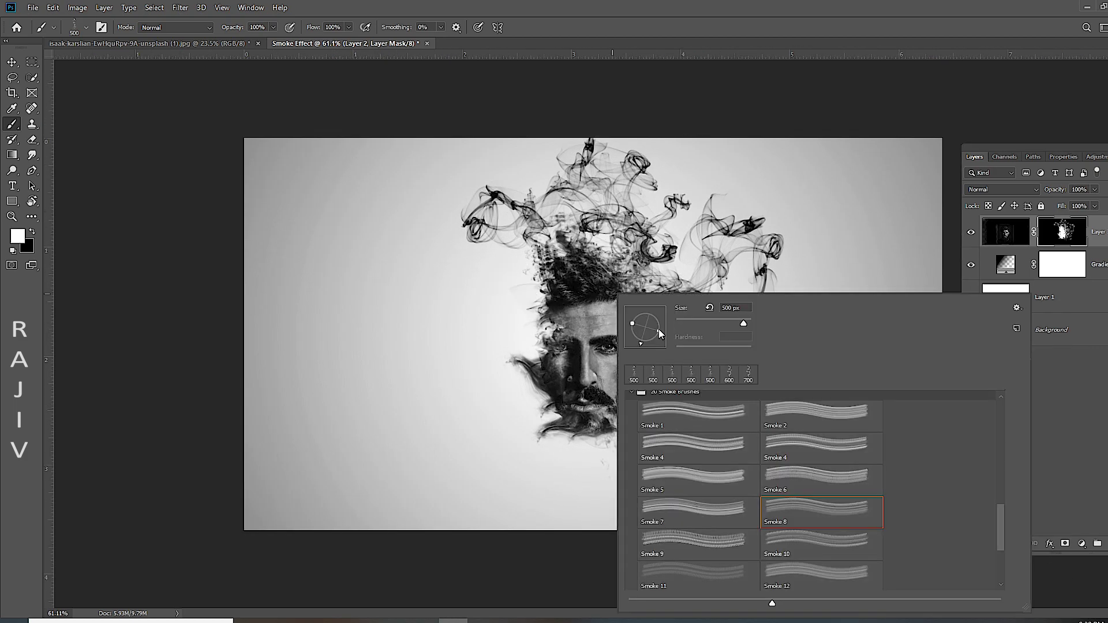
pyautogui.press('Escape')
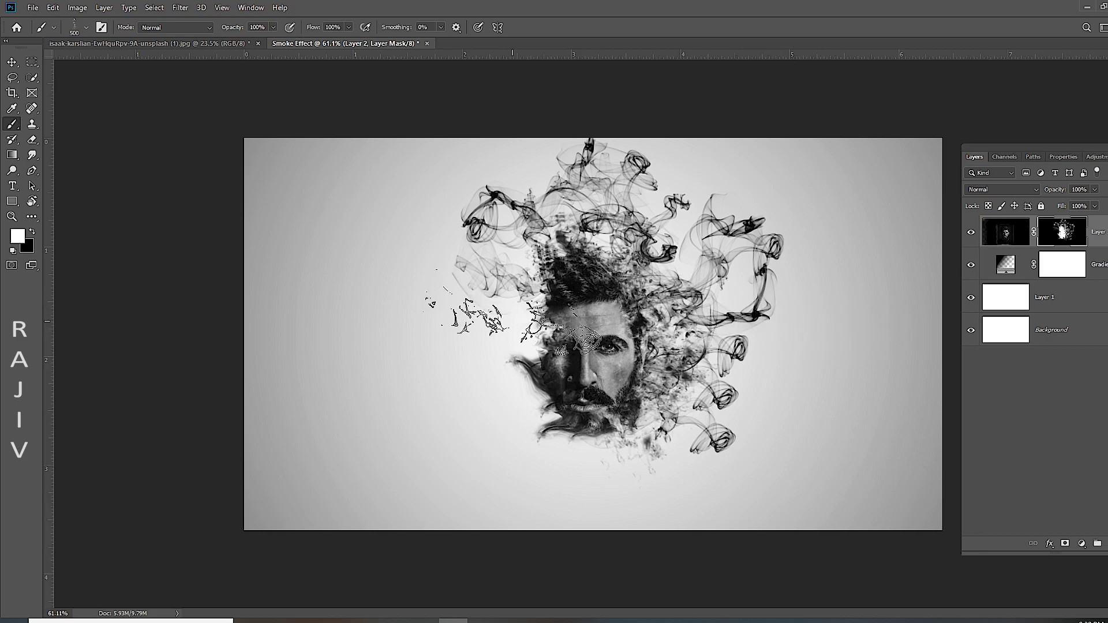
pyautogui.rightClick(600, 333)
pyautogui.doubleClick(654, 458)
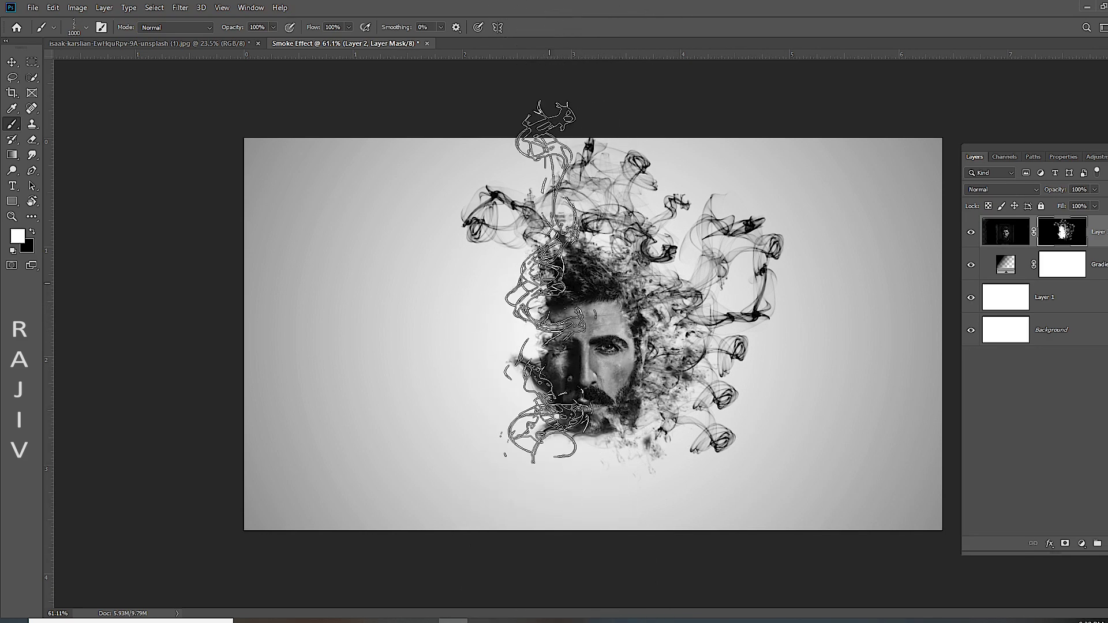
pyautogui.press(']')
pyautogui.click(535, 237)
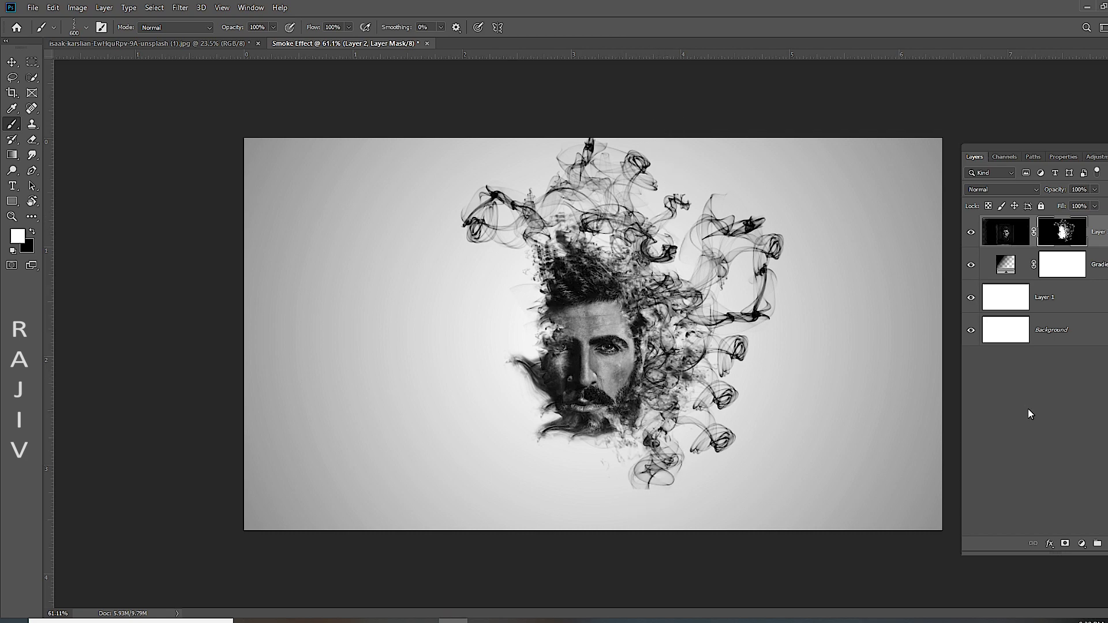
# Stamp smoke right of the face with a different smoke brush
pyautogui.rightClick(695, 352)
pyautogui.doubleClick(875, 462)
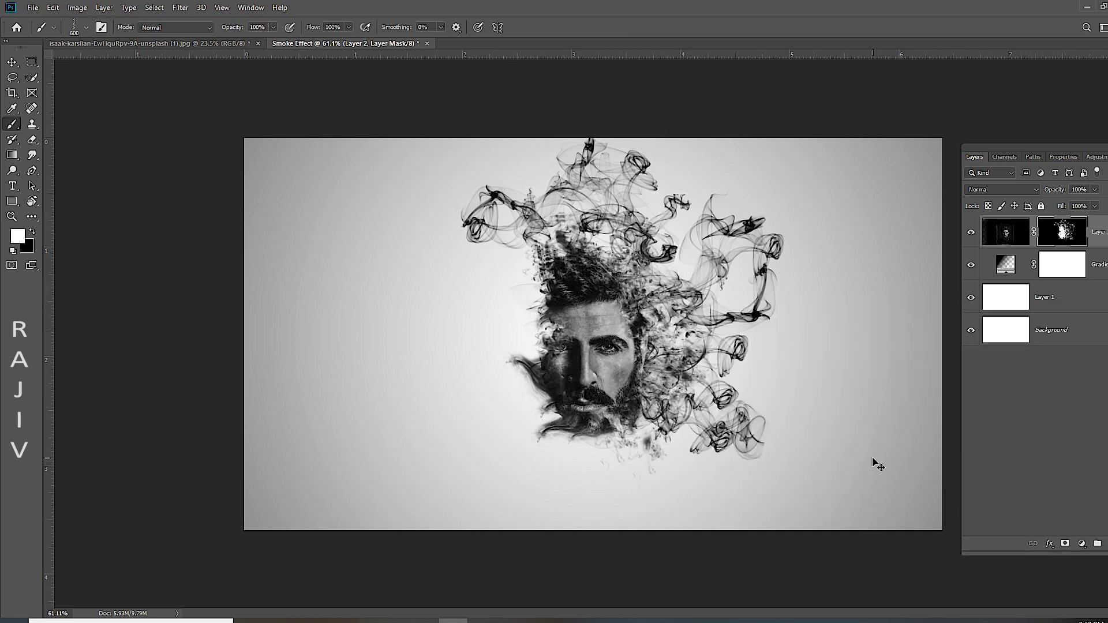
pyautogui.click(755, 395)
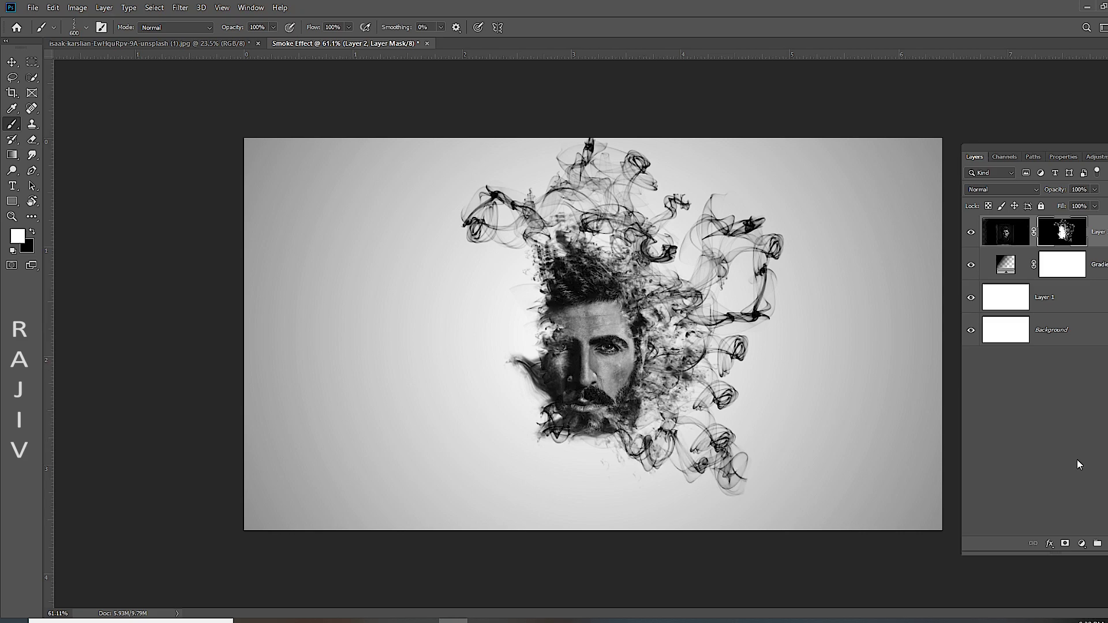
pyautogui.scroll(3, 649, 359)
pyautogui.scroll(-2, 649, 359)
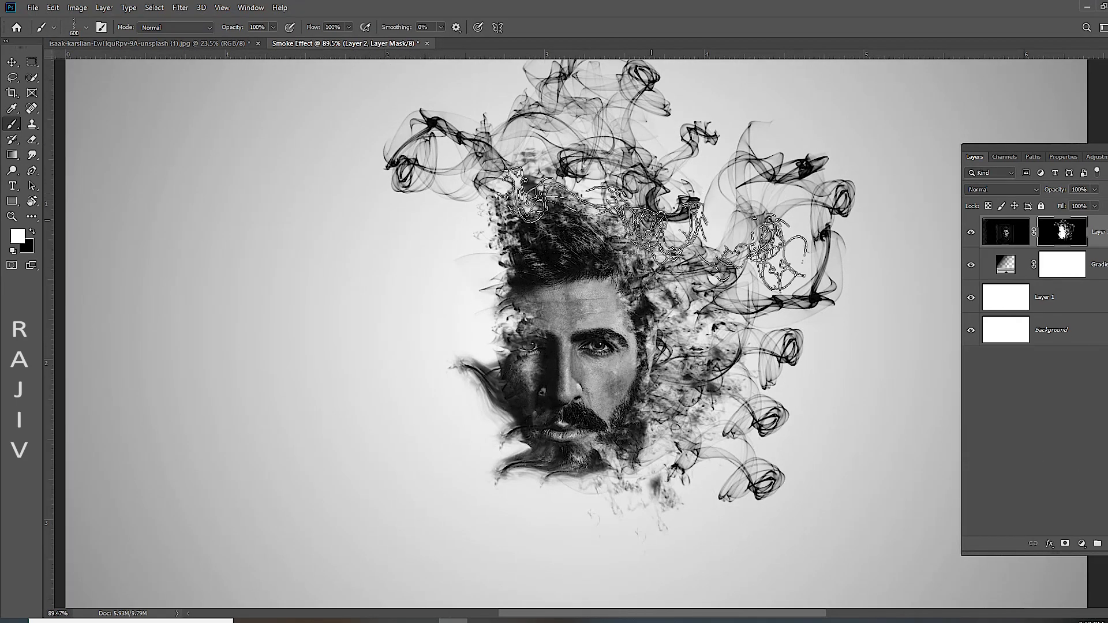
# Pick a different large smoke brush, resize it, and flatten and tilt its tip
pyautogui.rightClick(639, 283)
pyautogui.scroll(3, 728, 417)
pyautogui.doubleClick(728, 417)
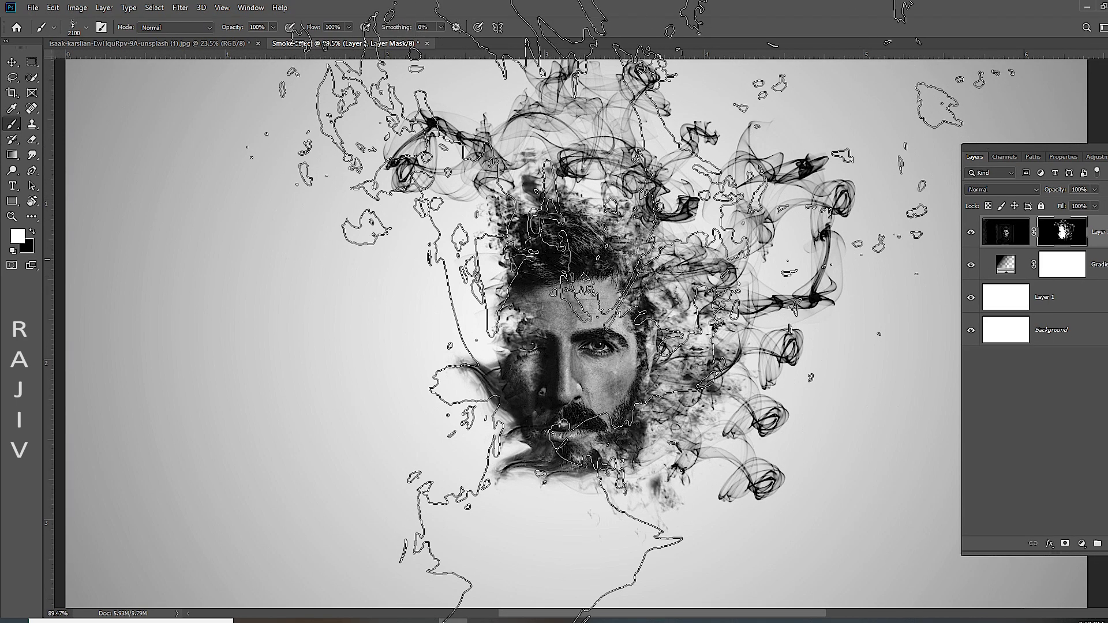
pyautogui.press('[')
pyautogui.press('[')
pyautogui.press('[')
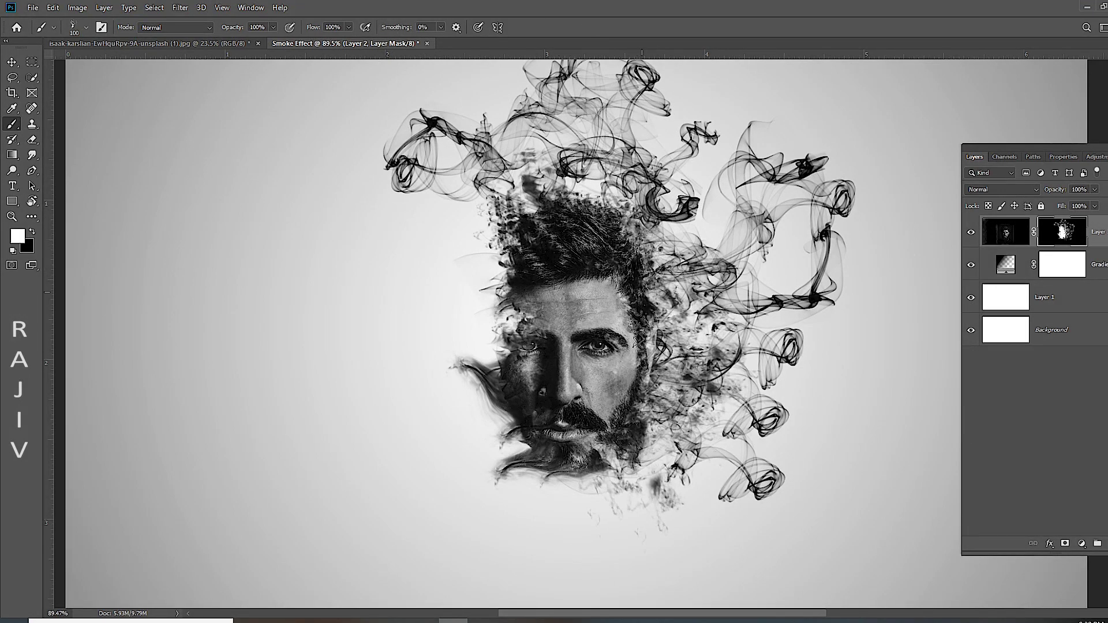
pyautogui.press(']')
pyautogui.rightClick(635, 314)
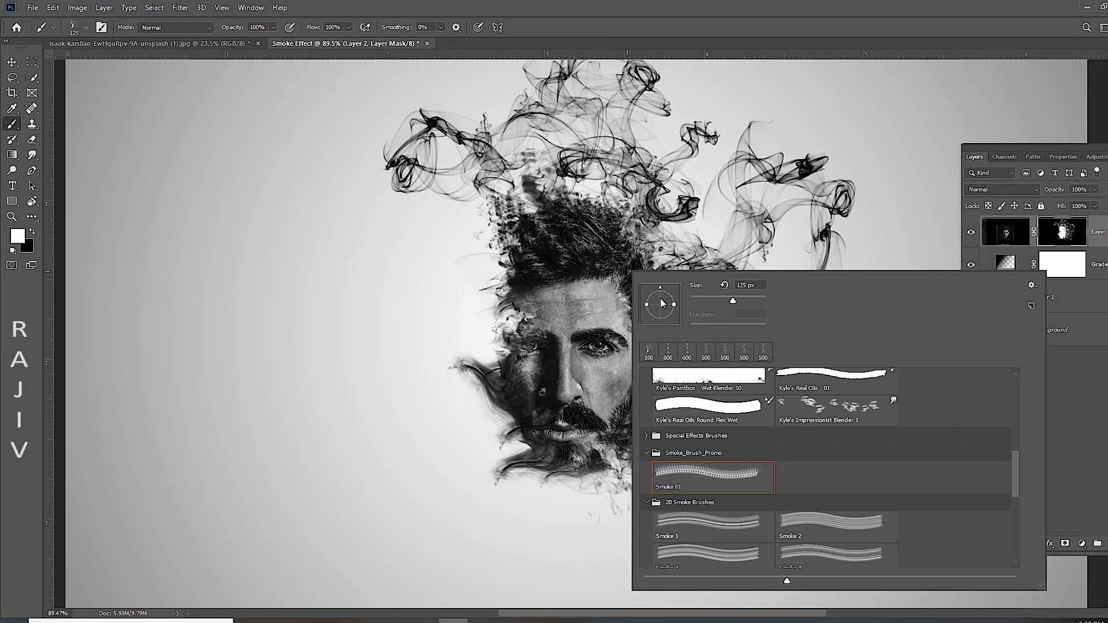
pyautogui.moveTo(662, 303); pyautogui.dragTo(661, 314)
pyautogui.click(582, 290)
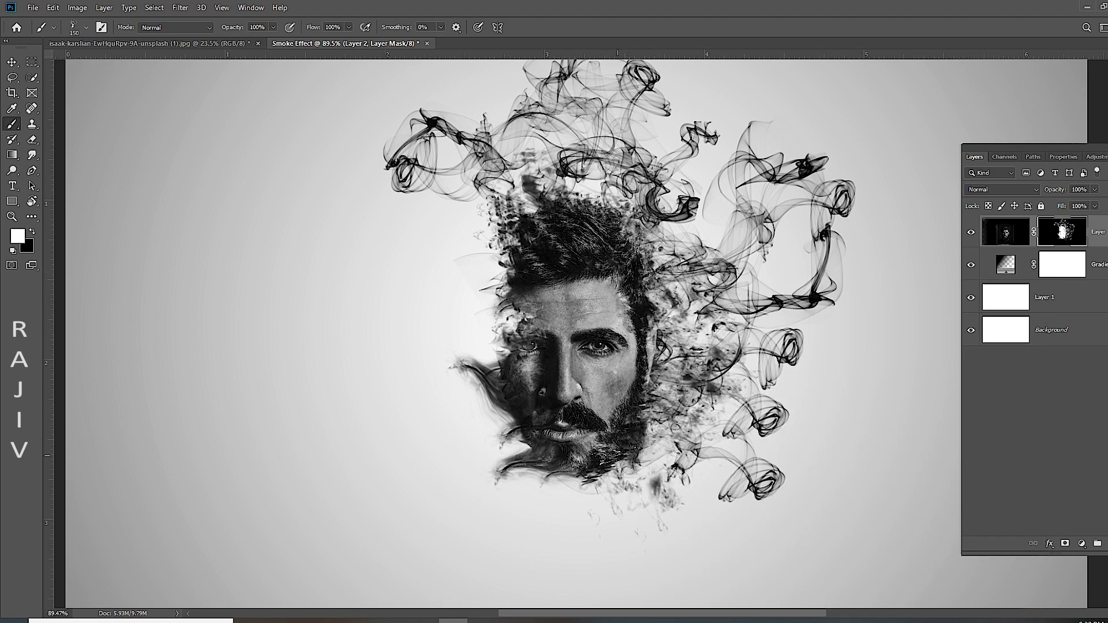
# Enlarge the smoke brush further and zoom out to view the whole canvas
pyautogui.press(']')
pyautogui.press(']')
pyautogui.rightClick(633, 300)
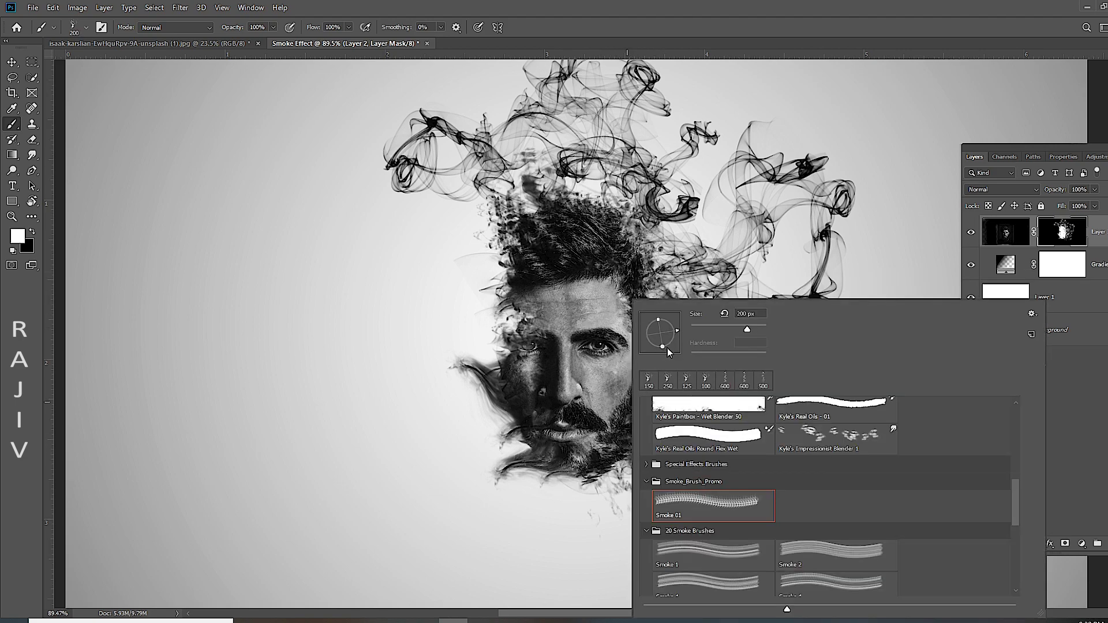
pyautogui.click(574, 458)
pyautogui.press(']')
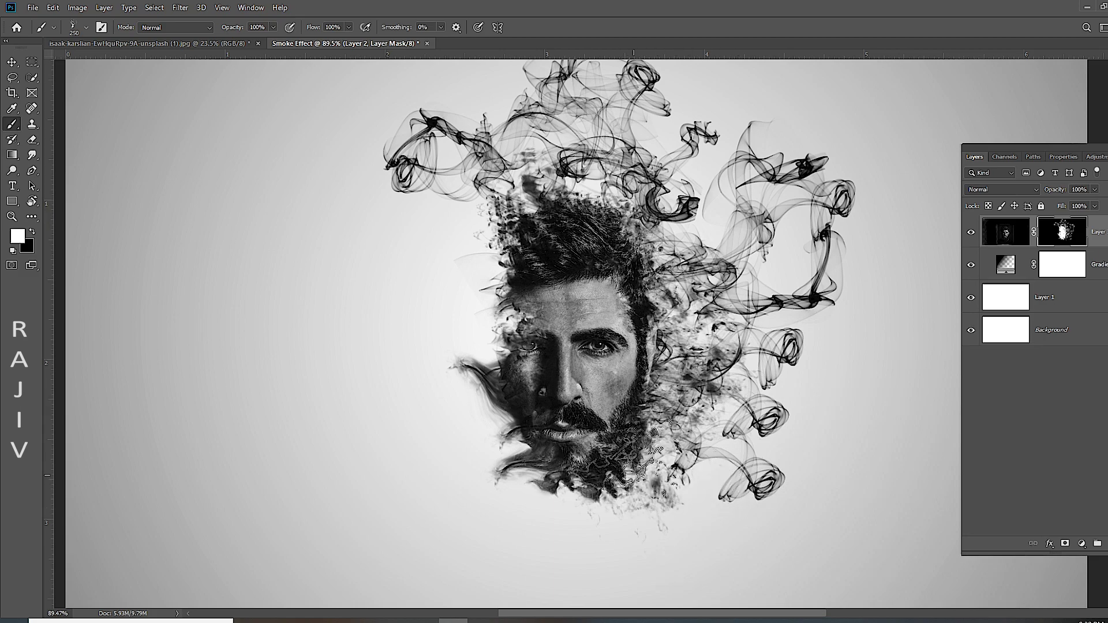
pyautogui.press(']')
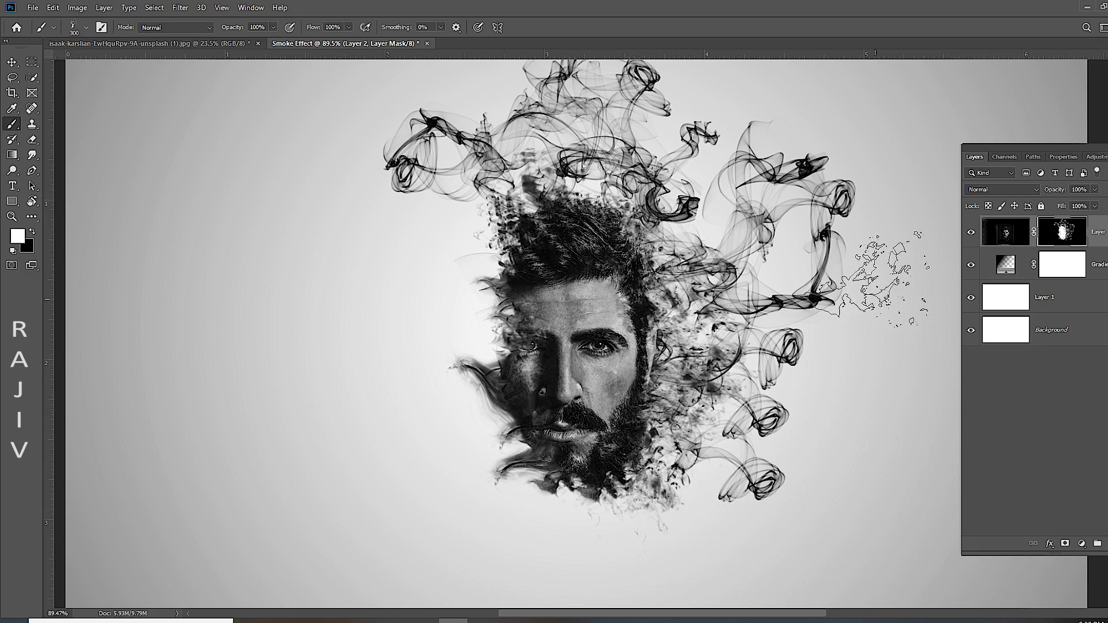
pyautogui.hotkey('ctrl', '0')
pyautogui.hotkey('ctrl', '1')
pyautogui.hotkey('ctrl', '0')
pyautogui.hotkey('ctrl', '-')
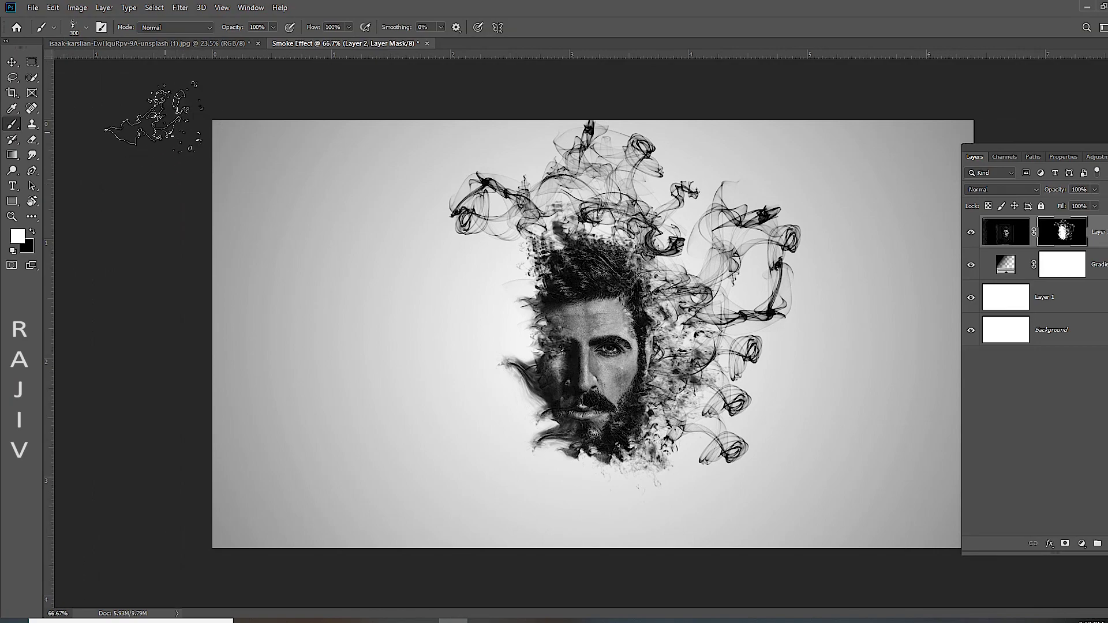
pyautogui.scroll(5, 647, 313)
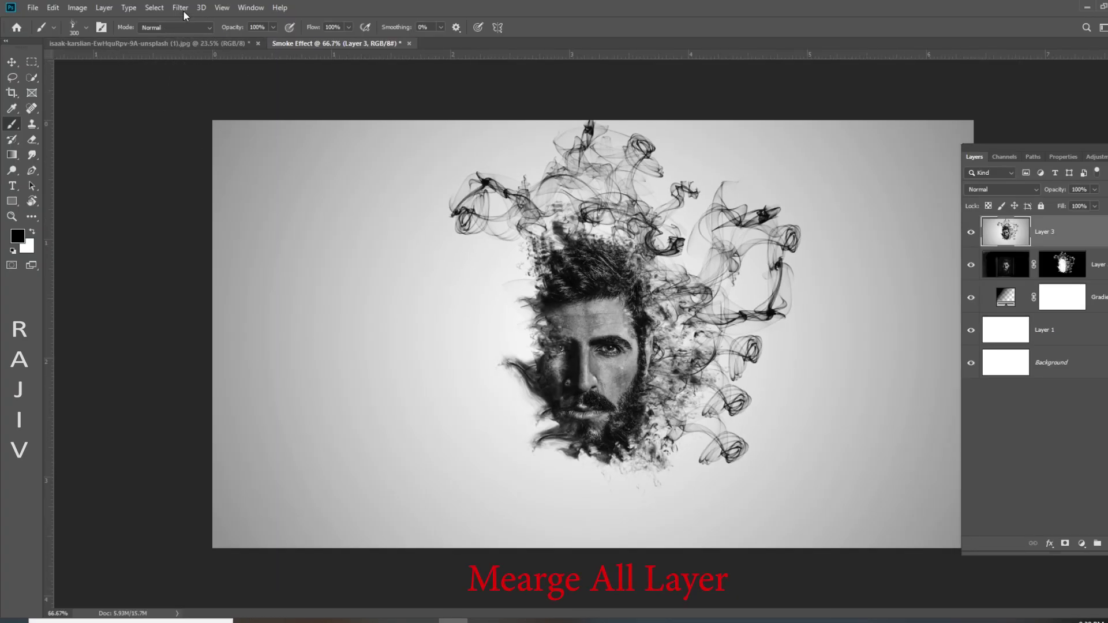
# In the Camera Raw Filter, set split toning shadow saturation to 5 and balance to +18
pyautogui.click(181, 8)
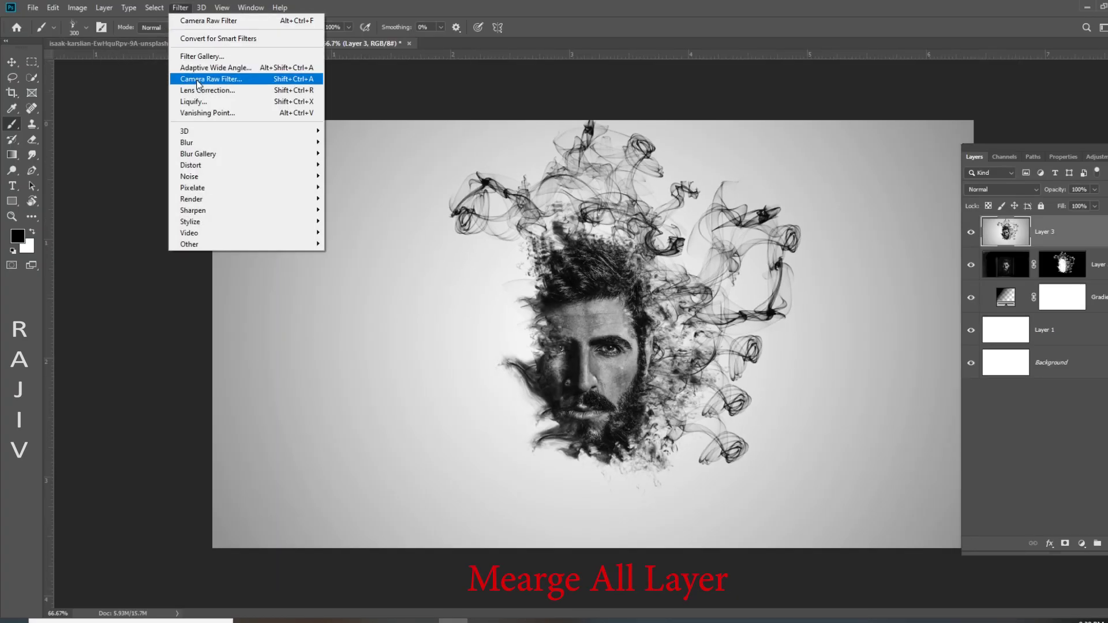
pyautogui.click(197, 84)
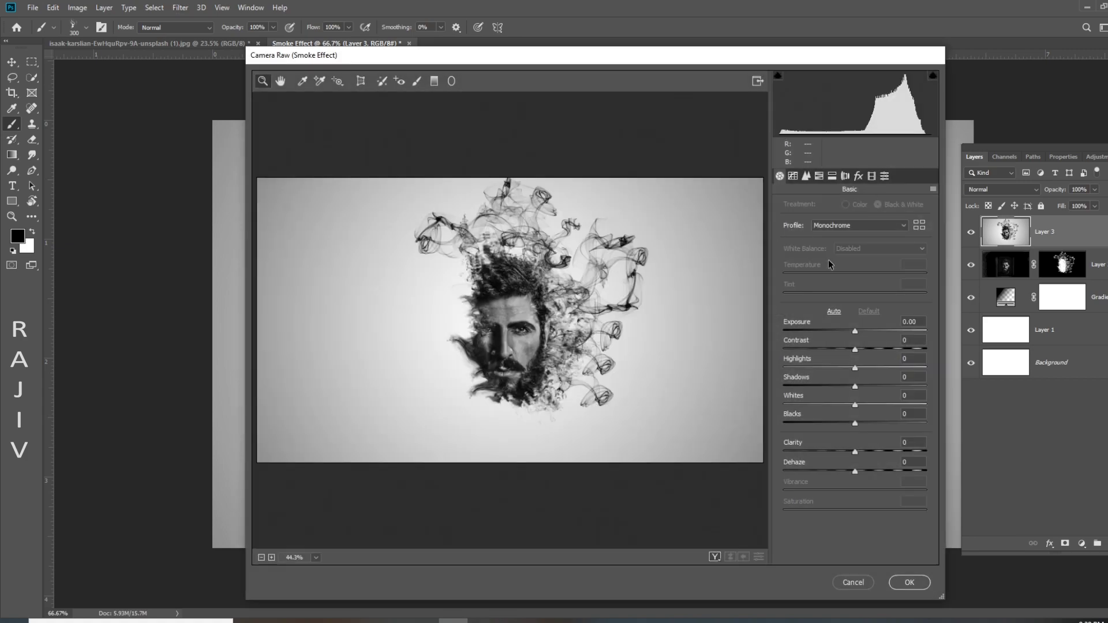
pyautogui.click(832, 175)
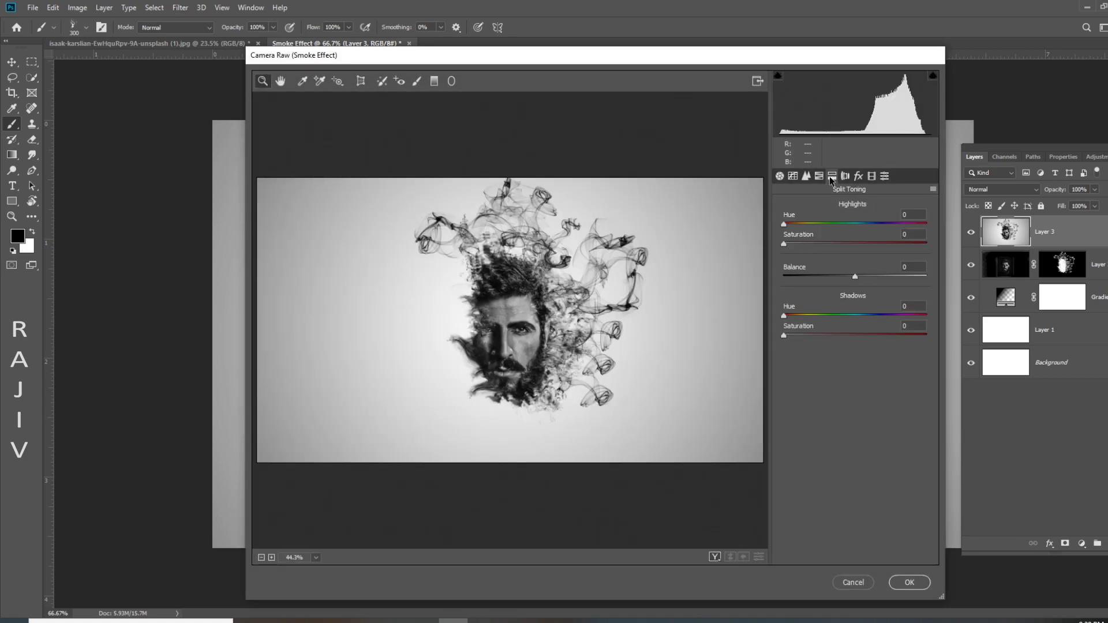
pyautogui.click(797, 335)
pyautogui.moveTo(805, 334); pyautogui.dragTo(794, 335)
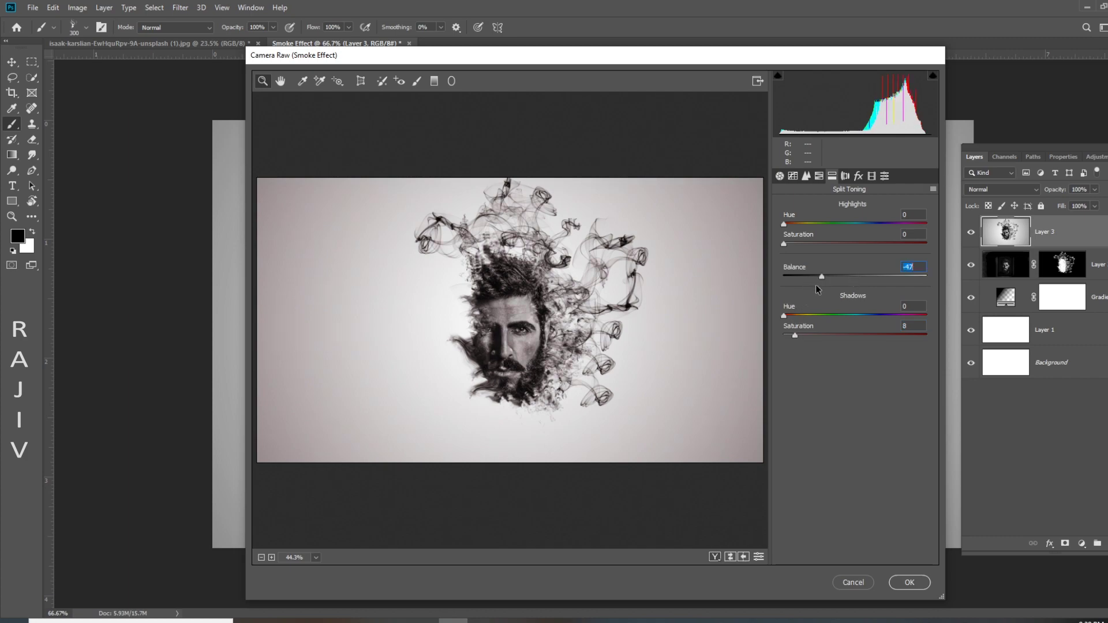
pyautogui.moveTo(816, 285); pyautogui.dragTo(843, 286)
pyautogui.moveTo(871, 276); pyautogui.dragTo(867, 276)
pyautogui.moveTo(794, 336); pyautogui.dragTo(790, 336)
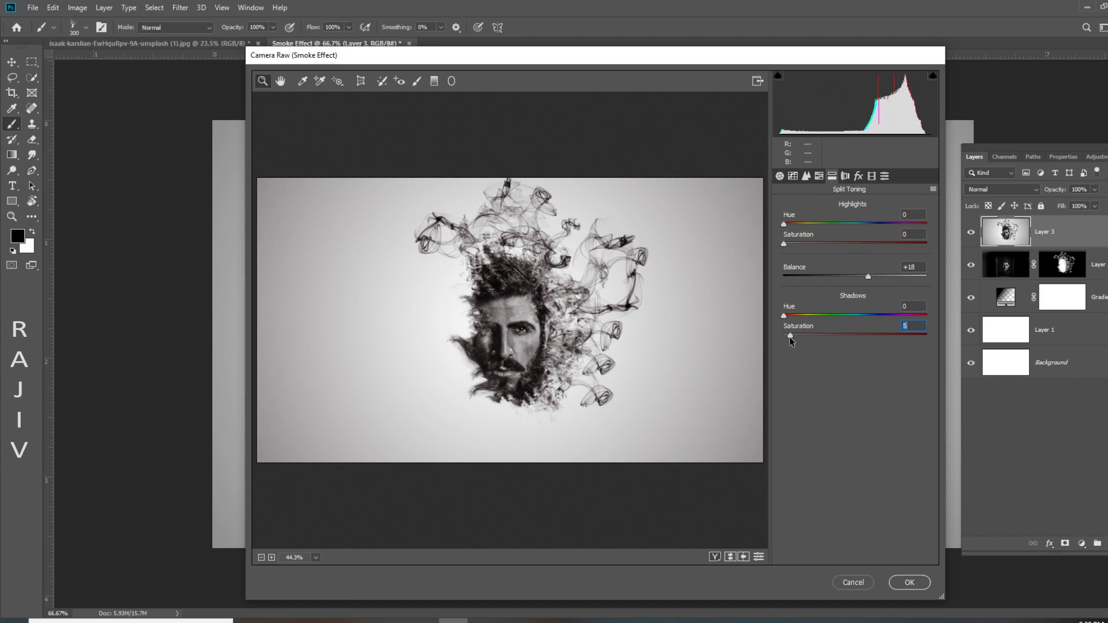
# Raise Basic clarity and apply the Camera Raw adjustments
pyautogui.click(806, 177)
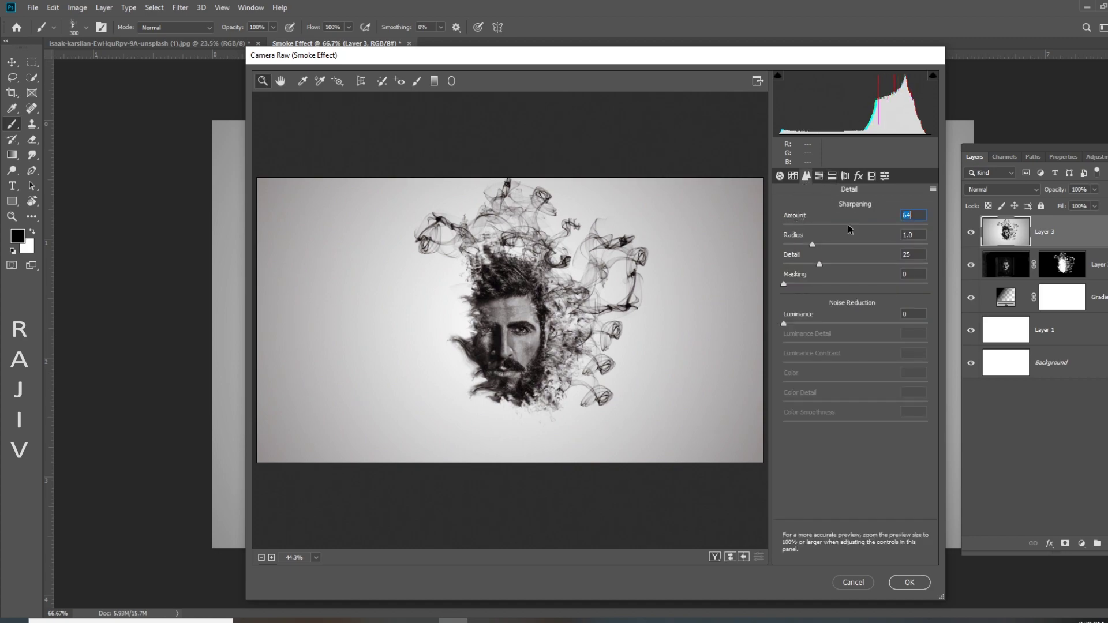
pyautogui.click(780, 176)
pyautogui.moveTo(855, 452)
pyautogui.mouseDown()
pyautogui.moveTo(884, 452)
pyautogui.moveTo(872, 452)
pyautogui.mouseUp()
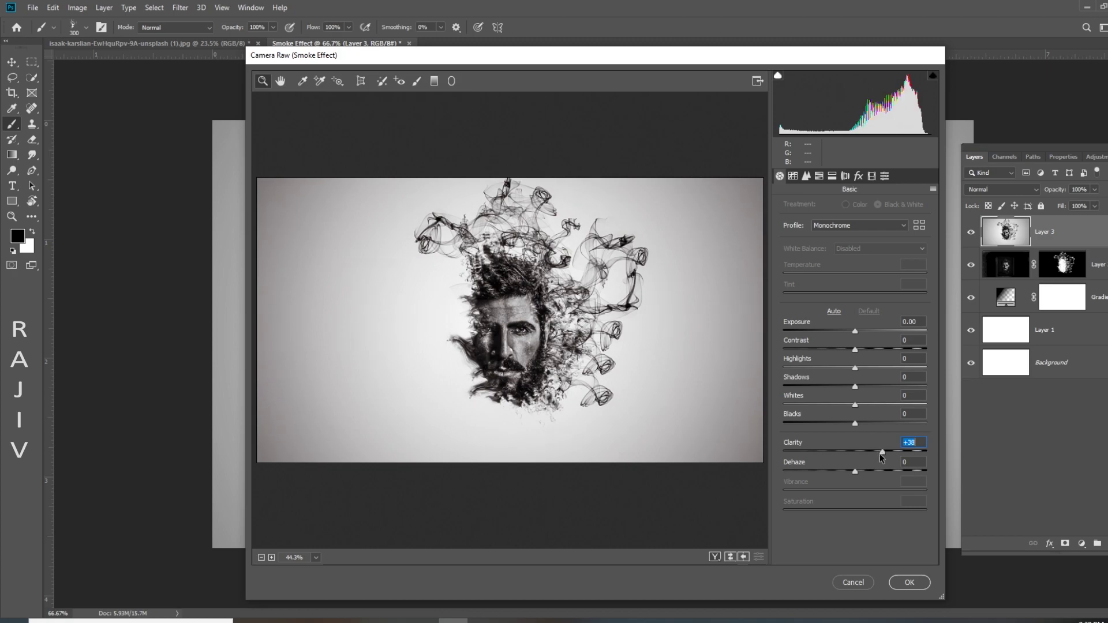
pyautogui.click(898, 586)
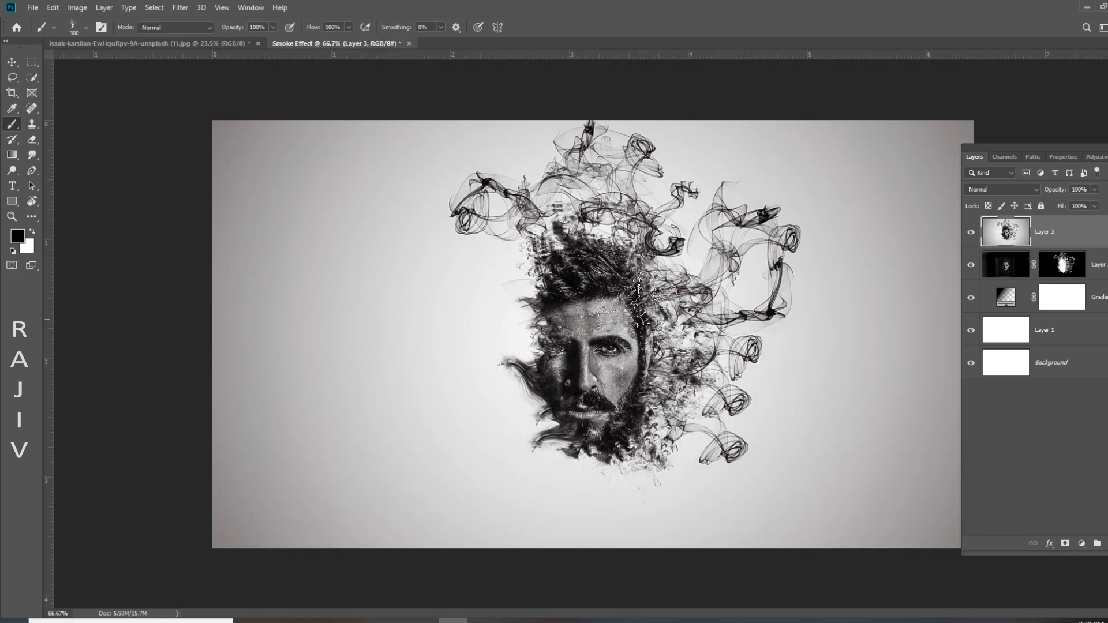
# Commit the SMOKE text, nudge it slightly right, and apply a transform
pyautogui.scroll(1, 650, 277)
pyautogui.scroll(1, 651, 277)
pyautogui.scroll(-2, 651, 277)
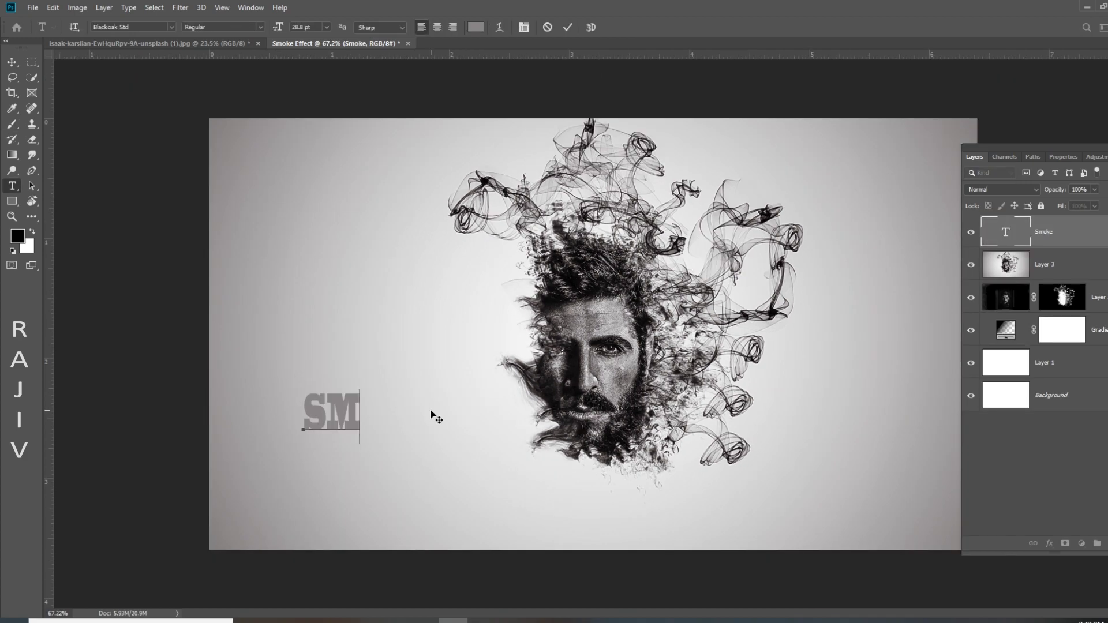
pyautogui.click(15, 62)
pyautogui.moveTo(391, 414); pyautogui.dragTo(406, 397)
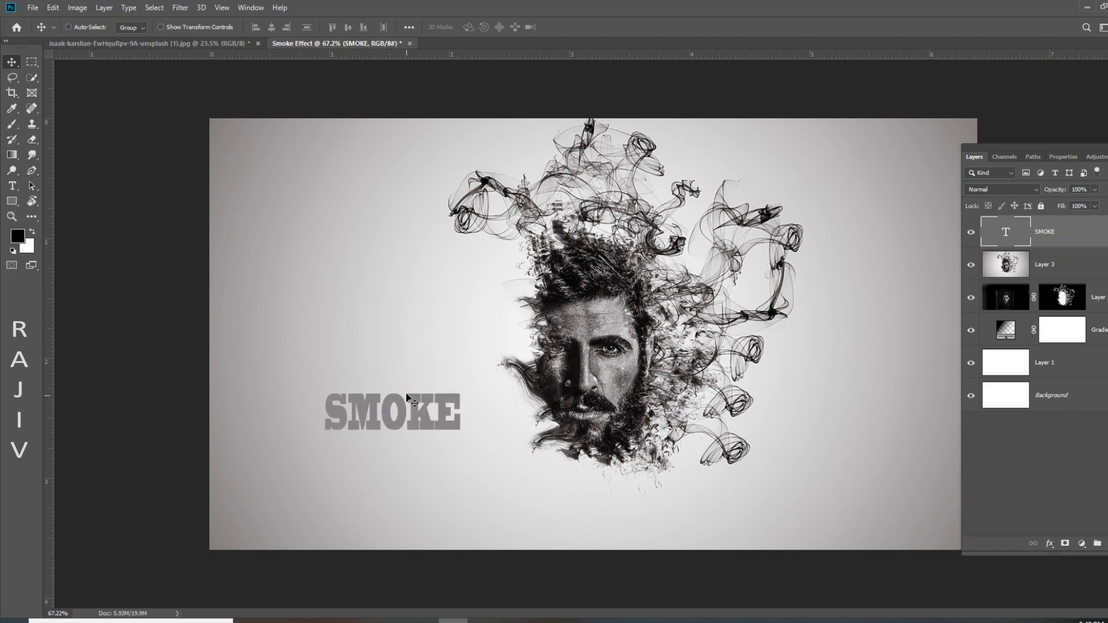
pyautogui.hotkey('ctrl', 't')
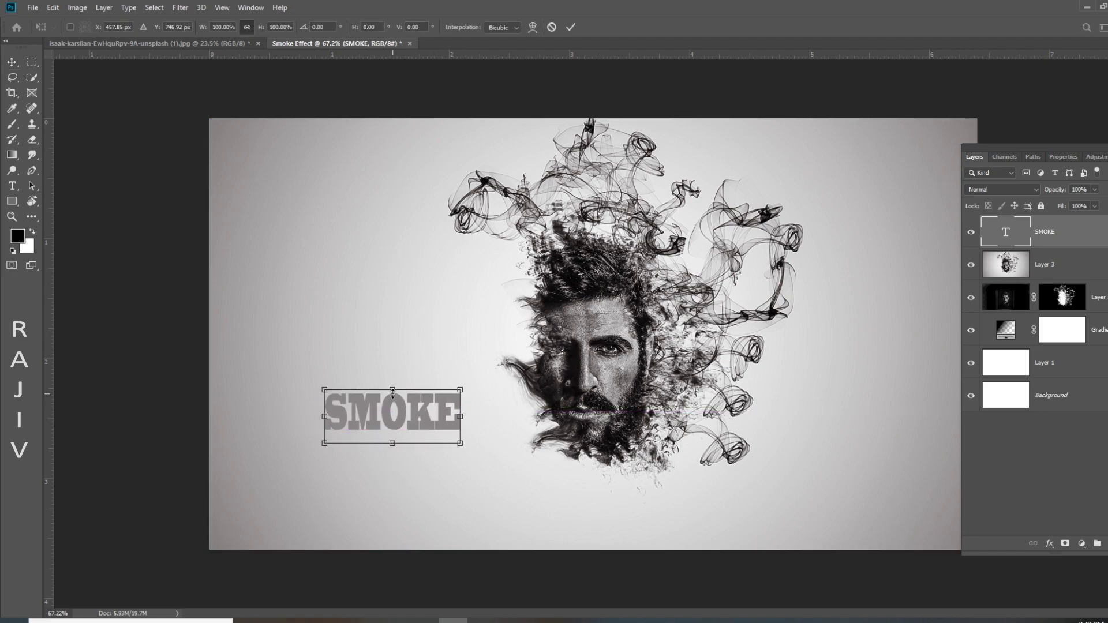
pyautogui.press('Return')
pyautogui.hotkey('ctrl', '0')
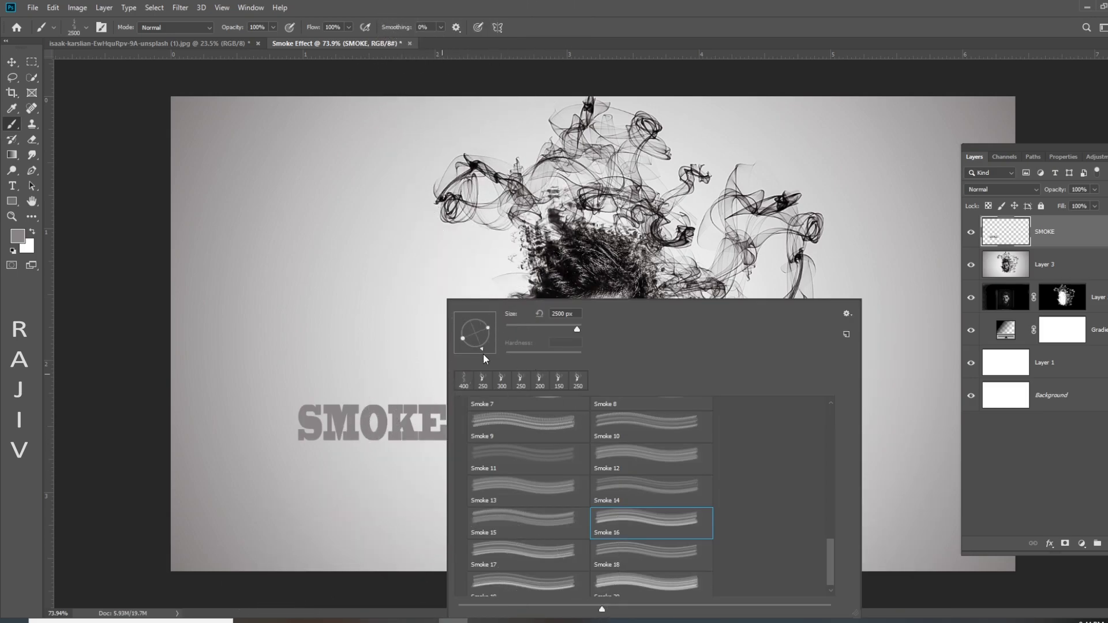
# Brush faint wisps over the SMOKE text with a smaller smoke brush
pyautogui.doubleClick(463, 380)
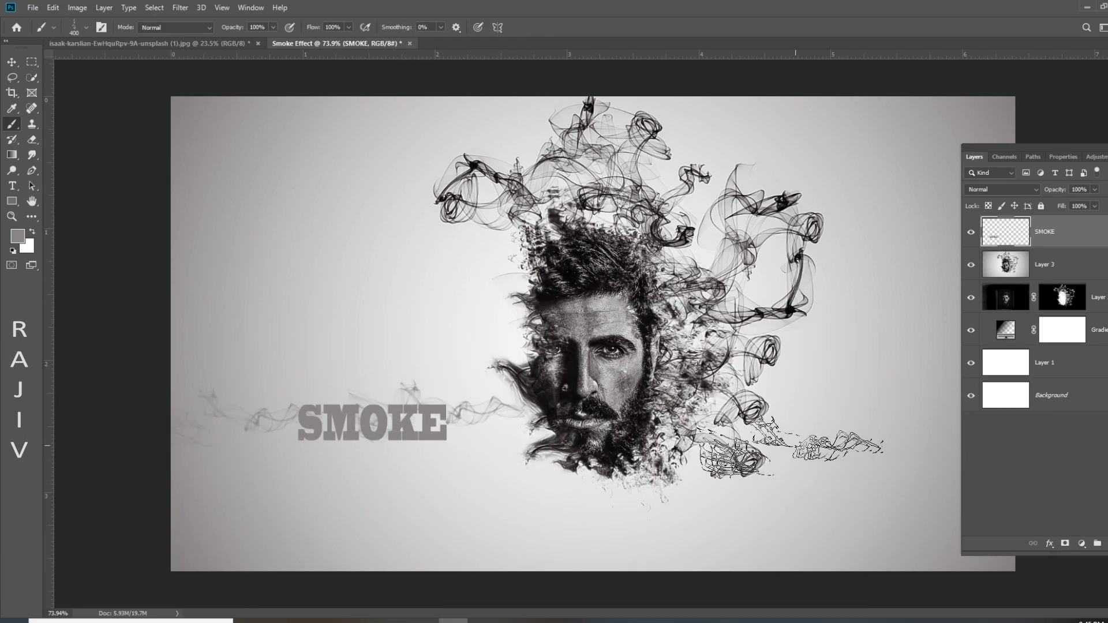
pyautogui.click(361, 422)
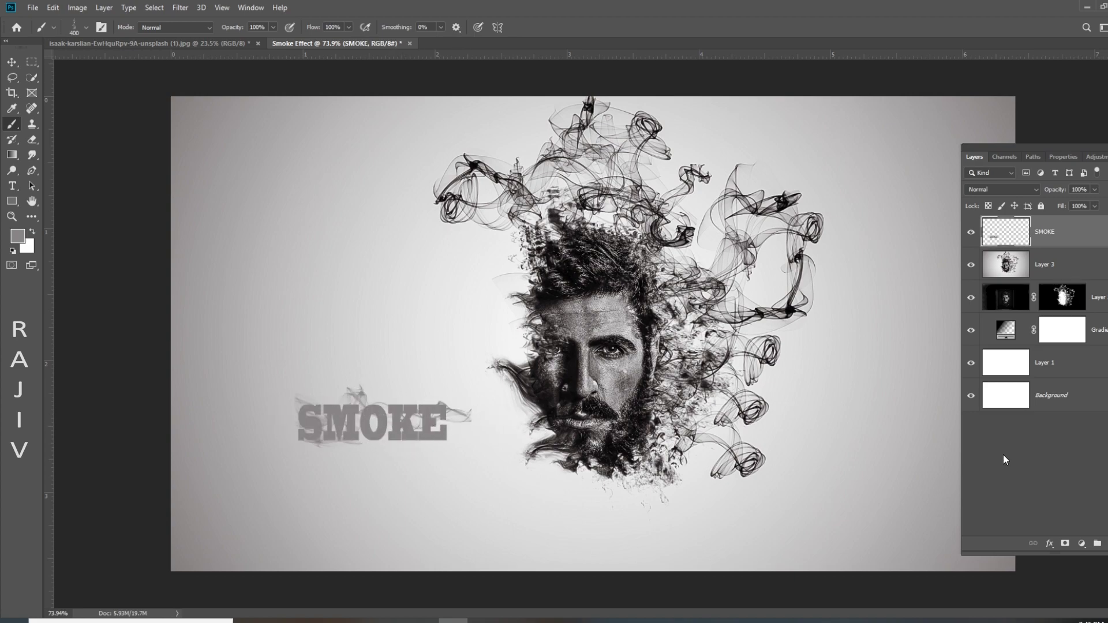
pyautogui.scroll(-2, 663, 395)
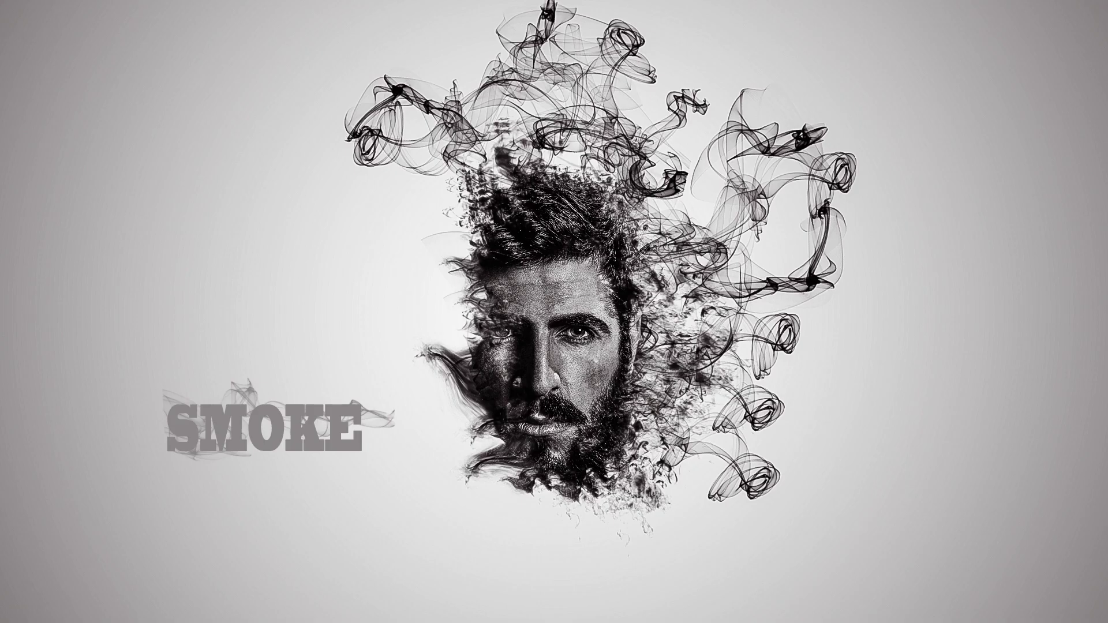